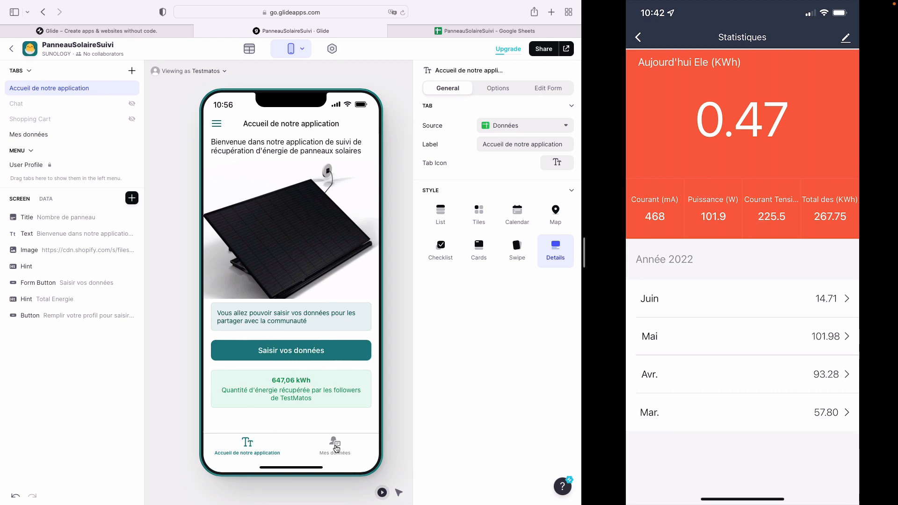
Step: Review the 03-mars entry under Mes données in the app preview, including its edit form, leaving the entry unmodified
left_click(336, 448)
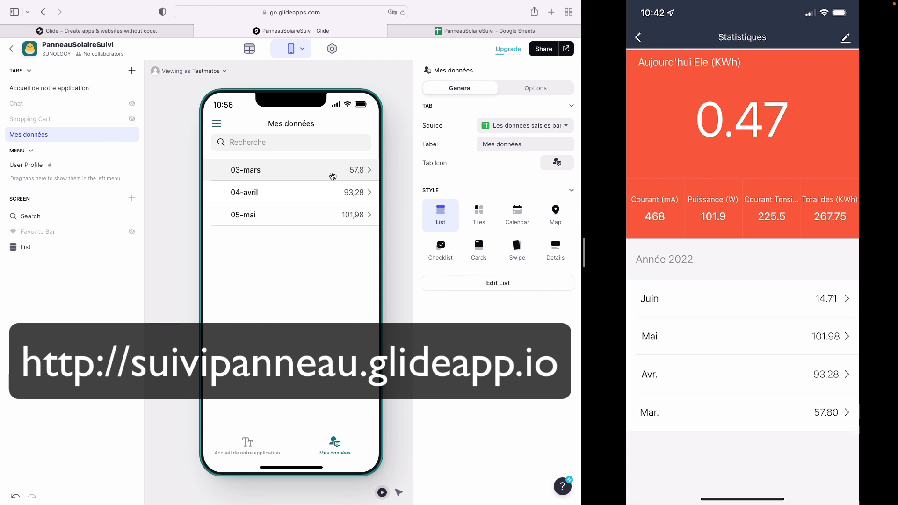
left_click(333, 176)
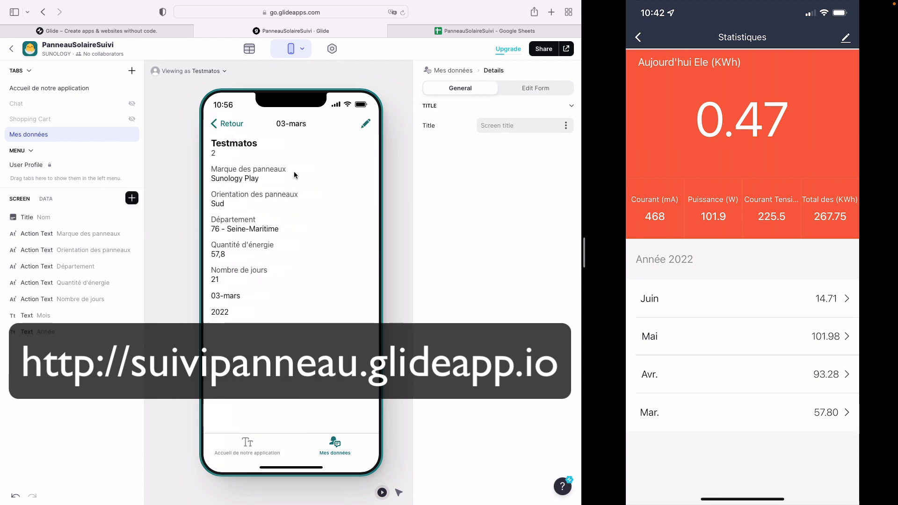
left_click(365, 124)
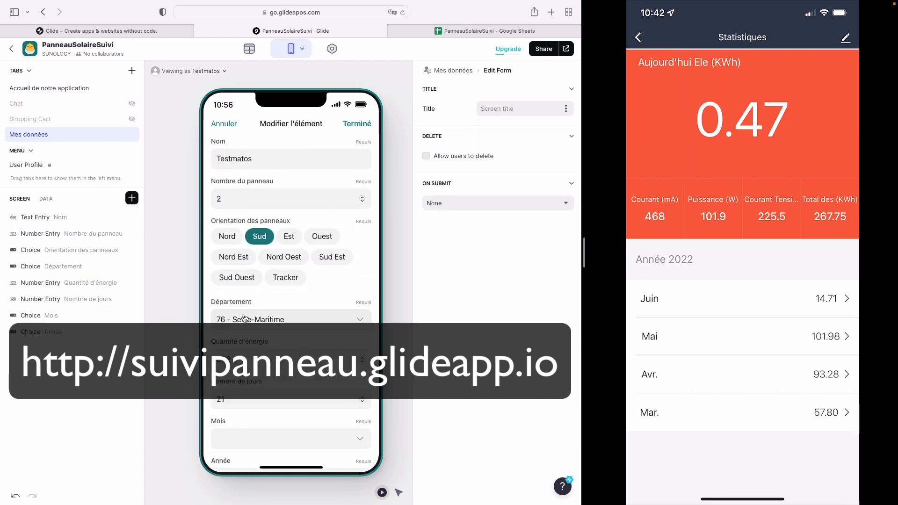
scroll(255, 206, "down", 2)
scroll(351, 162, "up", 2)
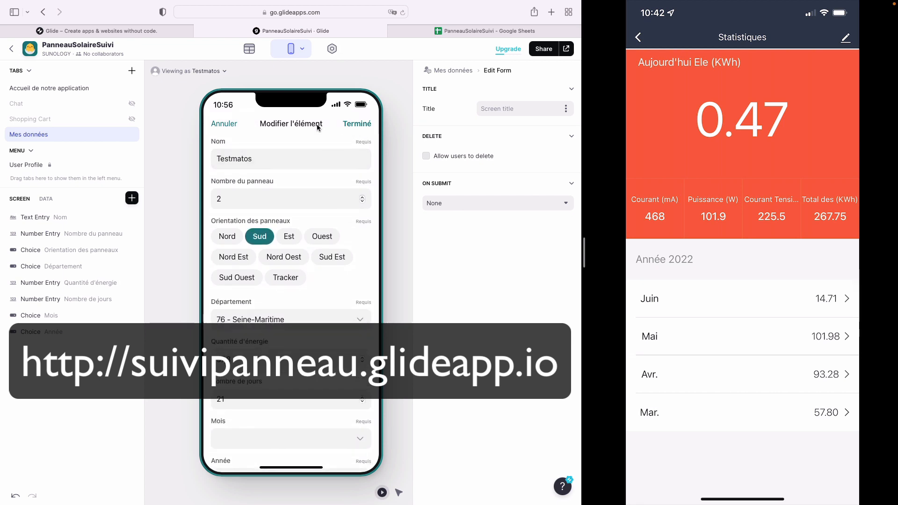
left_click(224, 127)
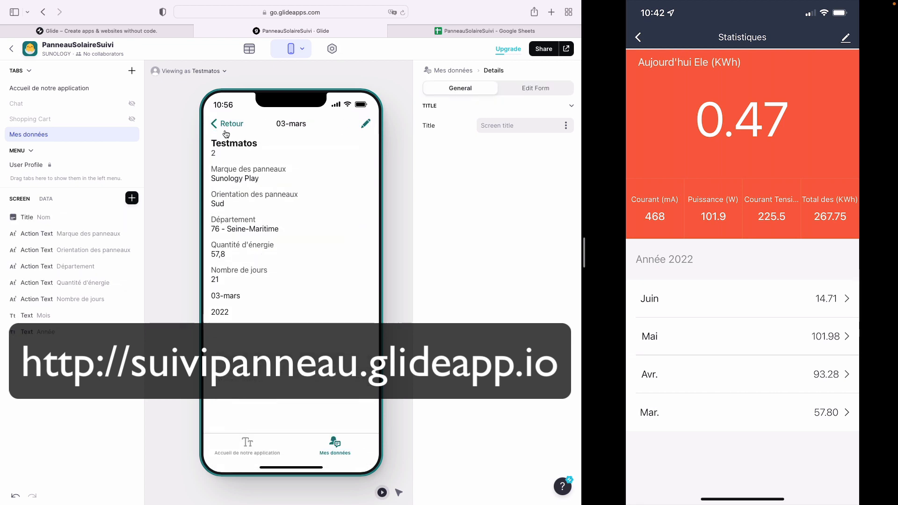
left_click(226, 130)
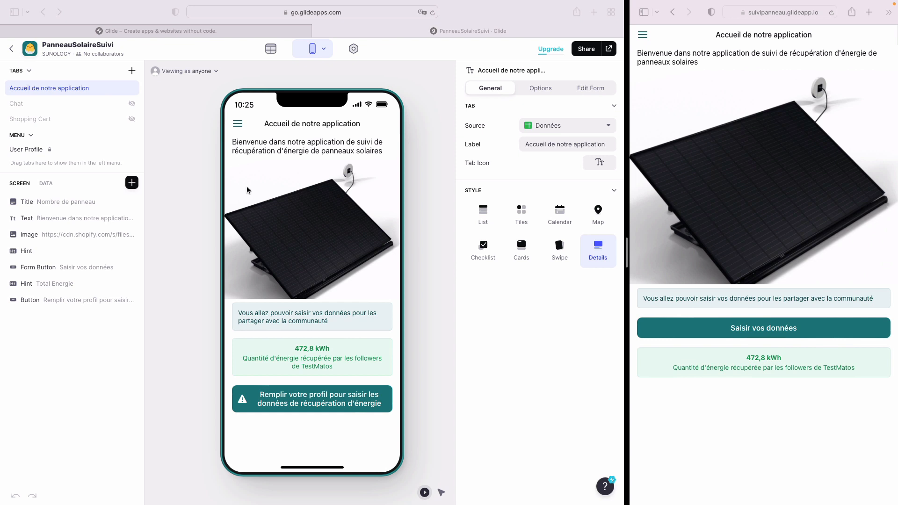
Step: View the user profile page through the home screen's profile-completion prompt, and close it
left_click(239, 129)
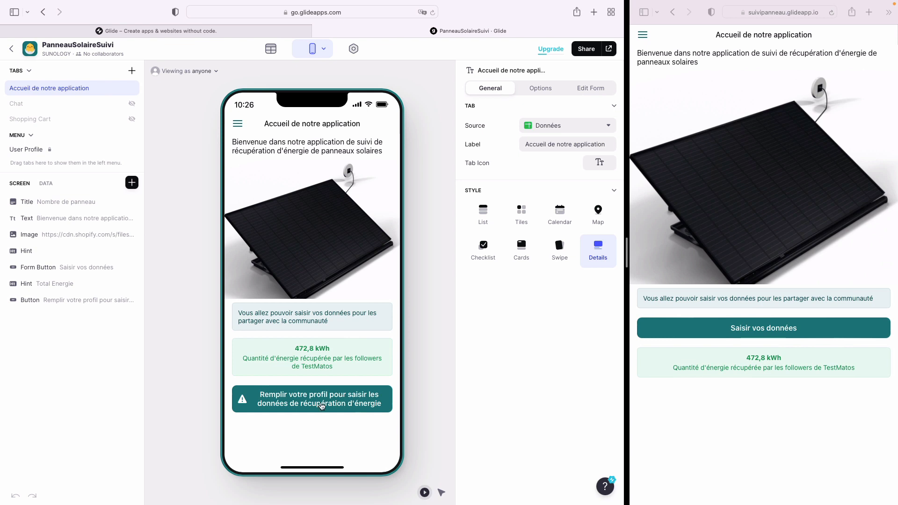
left_click(322, 406)
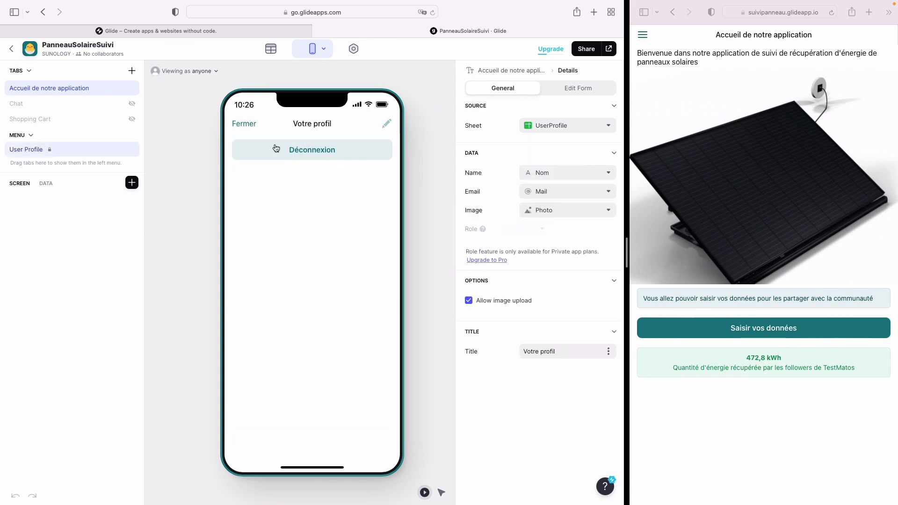
left_click(253, 128)
Step: Switch the app preview to view as the Testmatos user
left_click(186, 71)
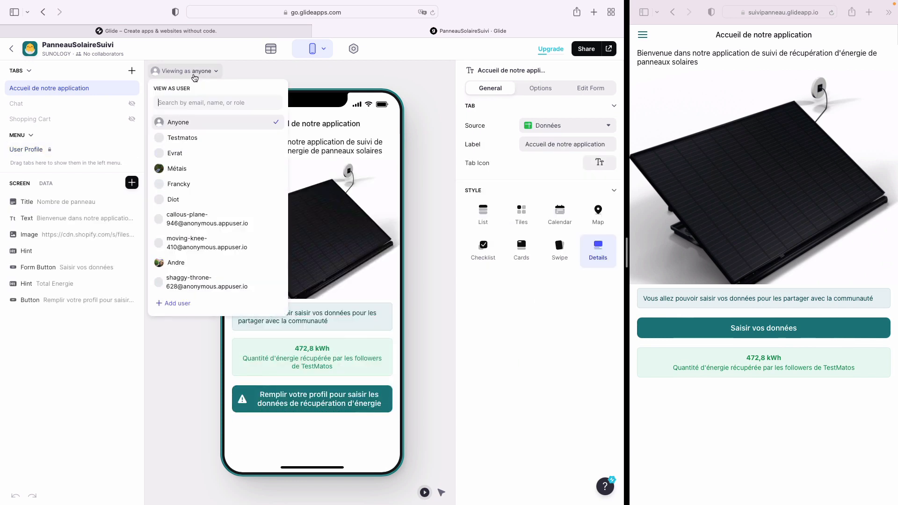
left_click(182, 138)
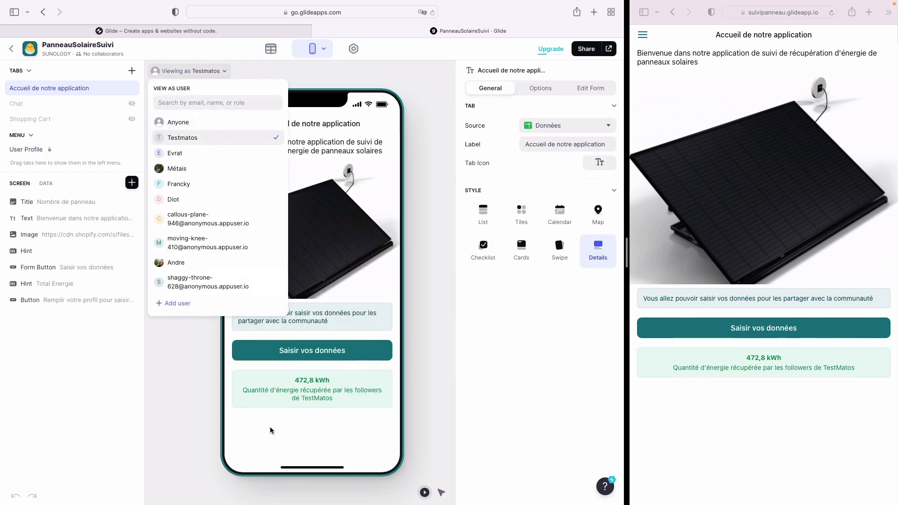
left_click(310, 474)
Step: Examine the fields of the monthly Saisir vos données form, including the department choices, and cancel the entry
left_click(290, 359)
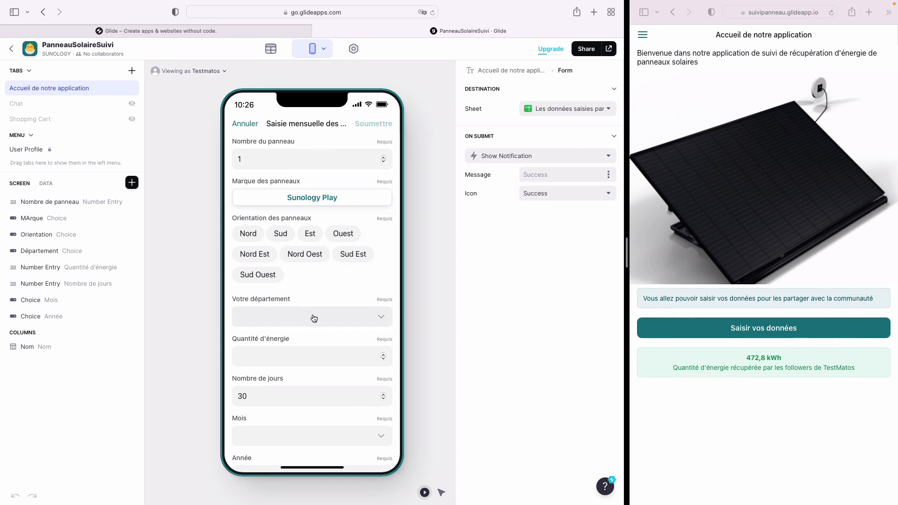
left_click(381, 318)
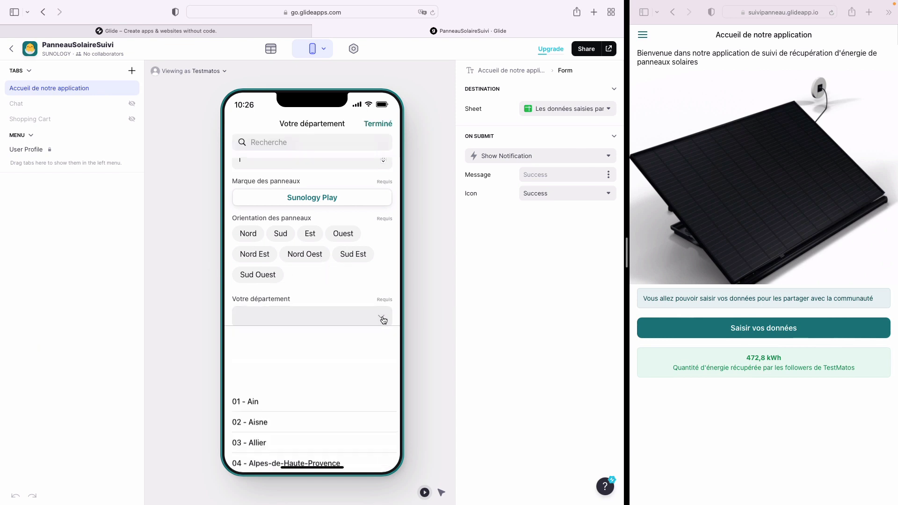
left_click(377, 125)
left_click(326, 355)
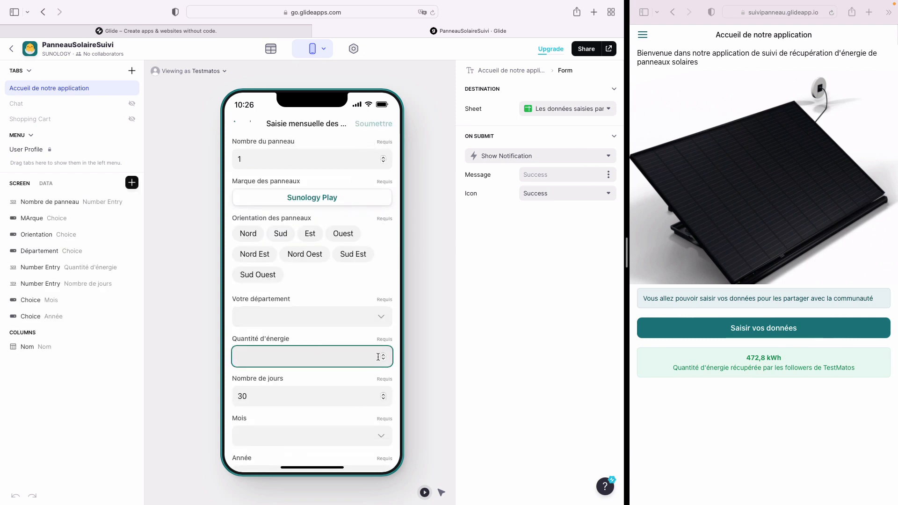
scroll(328, 355, "down", 2)
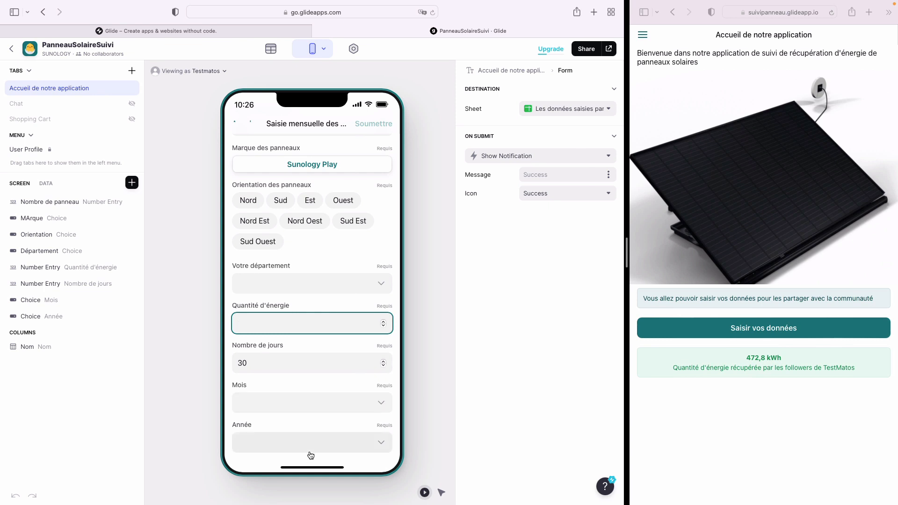
left_click(243, 126)
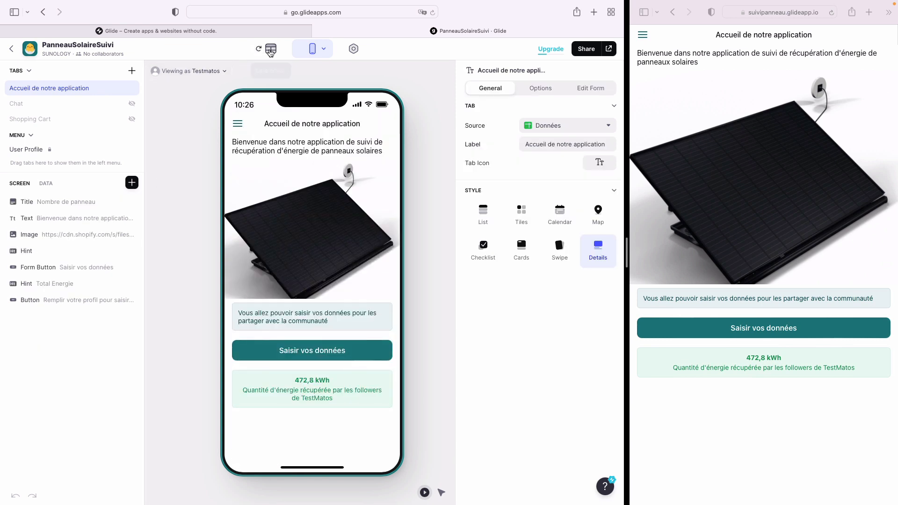
Step: Look through the registered users in the UserProfile table of the data editor
left_click(270, 50)
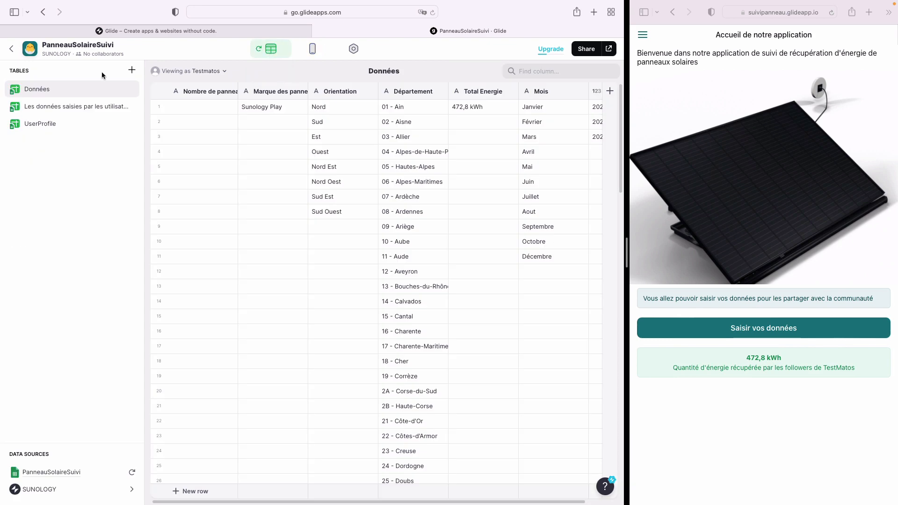
left_click(47, 124)
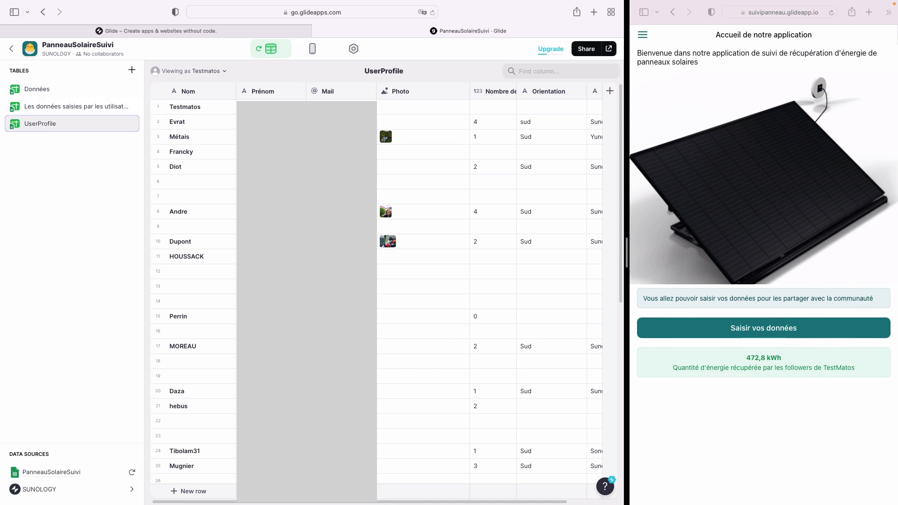
scroll(377, 299, "down", 10)
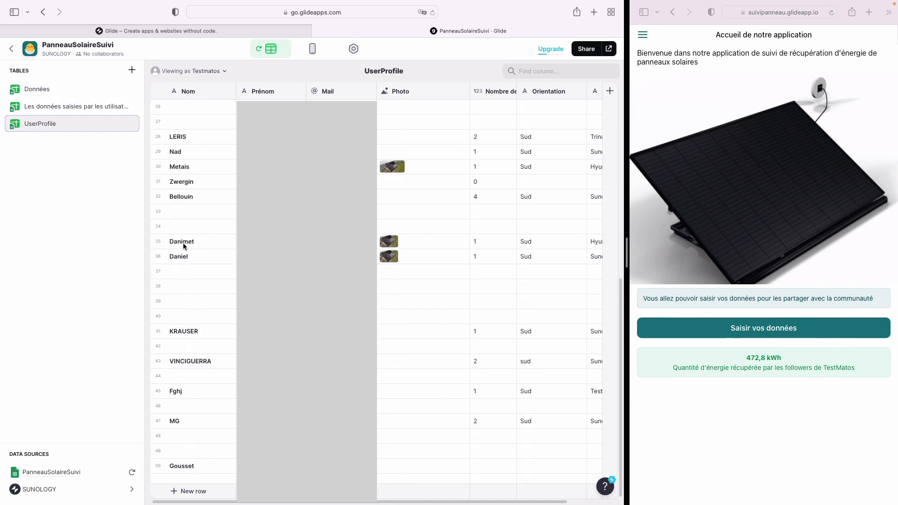
scroll(186, 241, "up", 4)
scroll(185, 241, "up", 5)
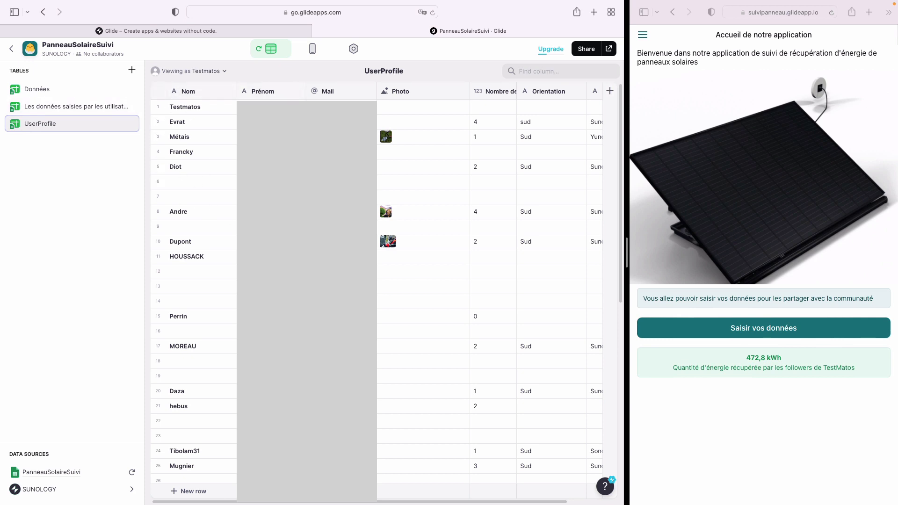
Step: Examine the columns of the Les données saisies par les utilisateurs table, from Nom through to Année
left_click(66, 108)
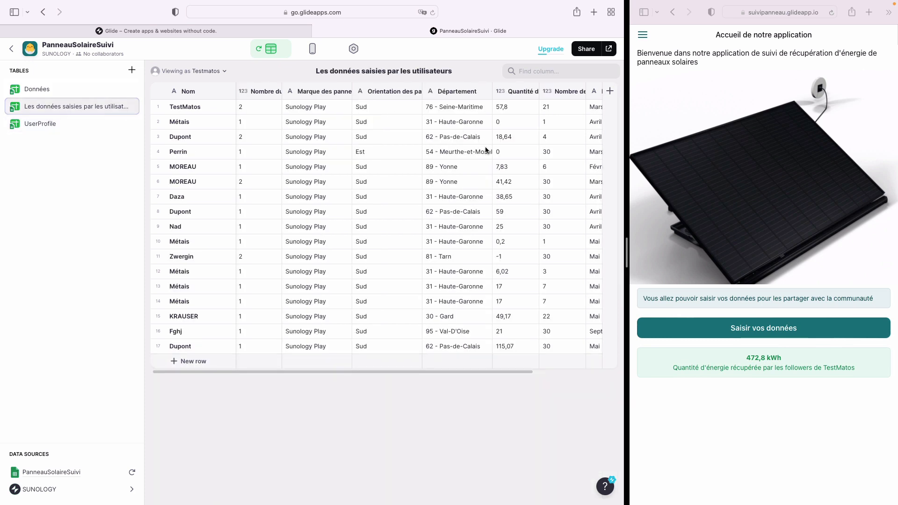
scroll(486, 149, "right", 5)
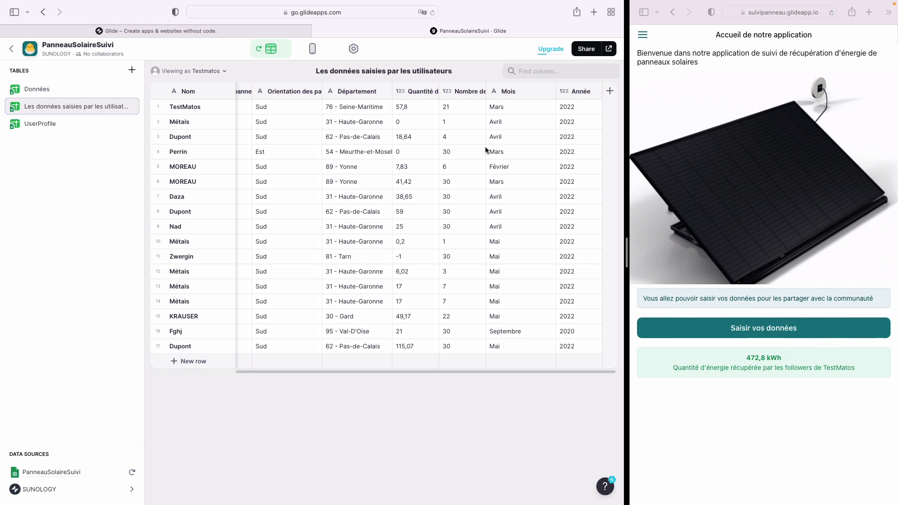
scroll(486, 150, "left", 5)
scroll(486, 150, "right", 5)
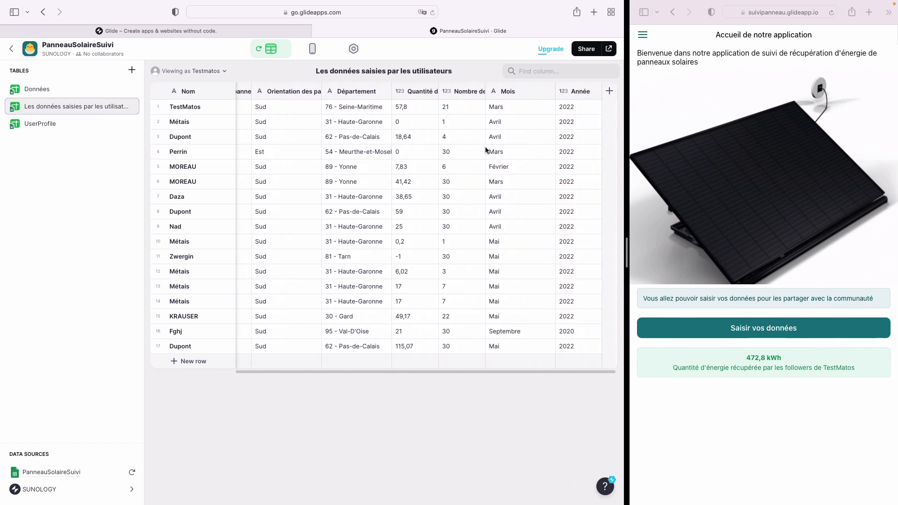
scroll(487, 149, "left", 5)
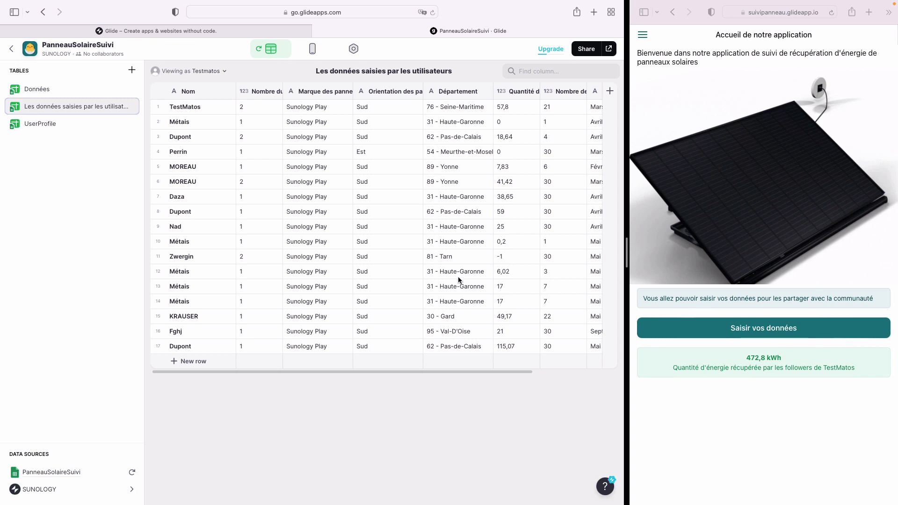
scroll(459, 278, "right", 3)
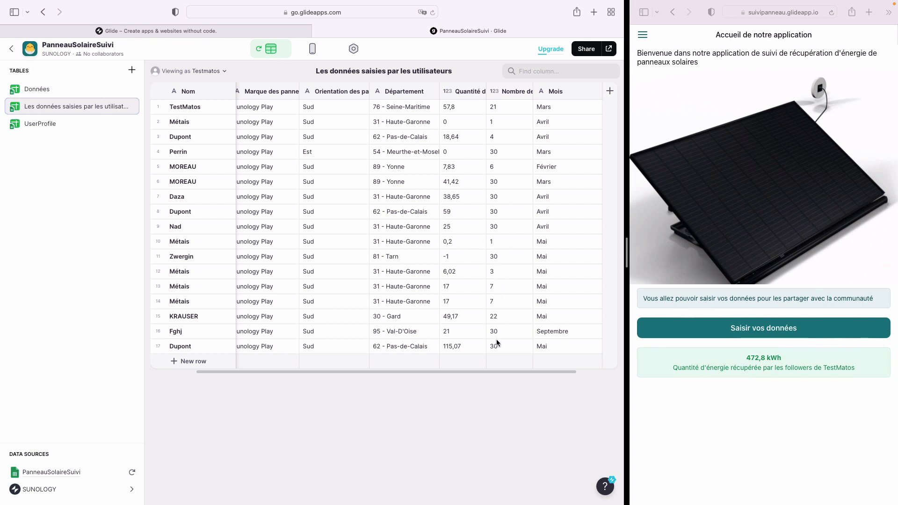
scroll(317, 174, "left", 3)
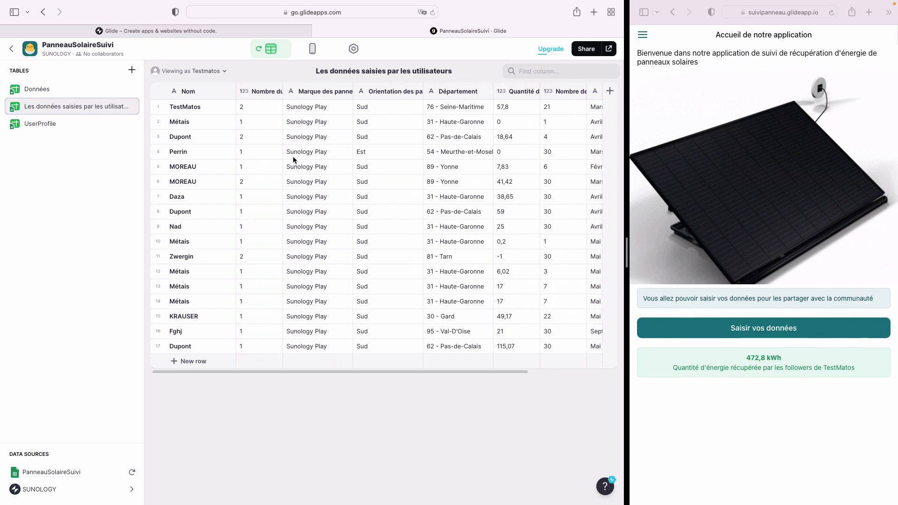
Step: Check which options are available for the Nom column of the user-entered data table, and dismiss them
left_click(217, 93)
left_click(227, 93)
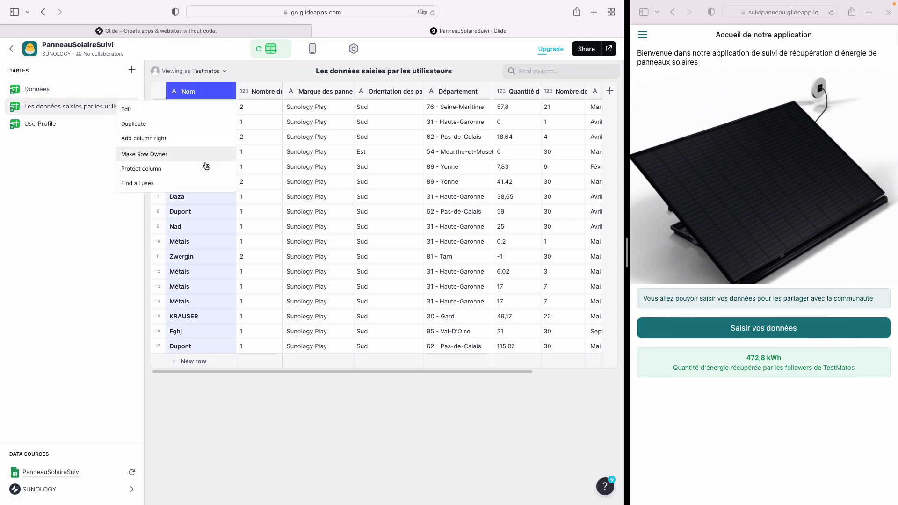
left_click(231, 93)
left_click(231, 93)
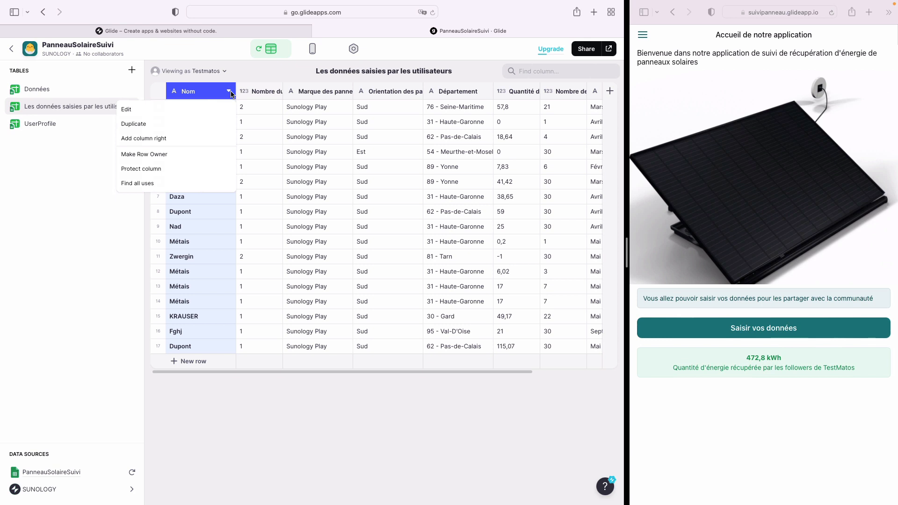
left_click(50, 303)
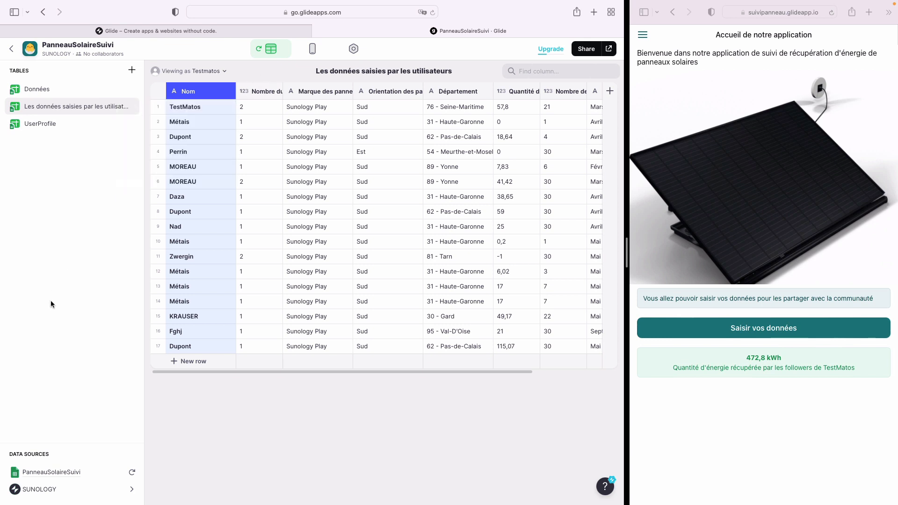
Step: In the linked Google Sheets file, sort the Les données saisies par les utilisateurs sheet by column A from A to Z
left_click(47, 476)
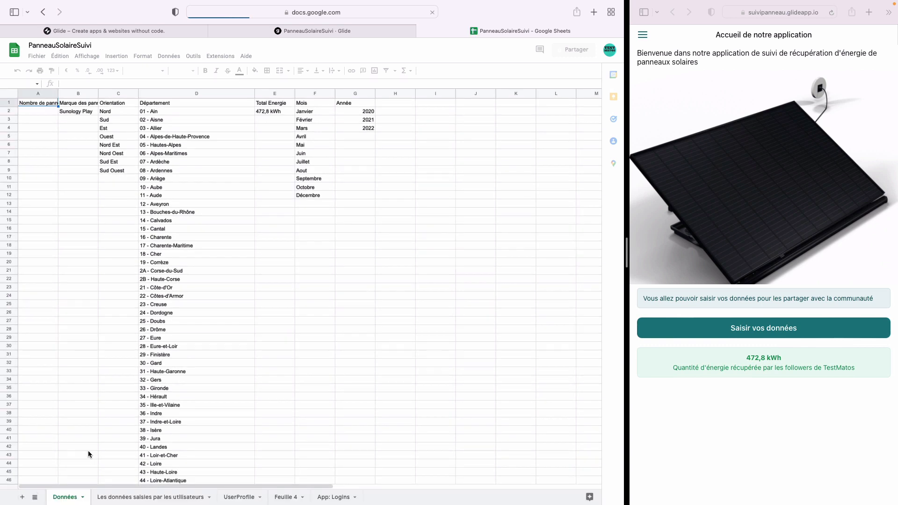
left_click(199, 497)
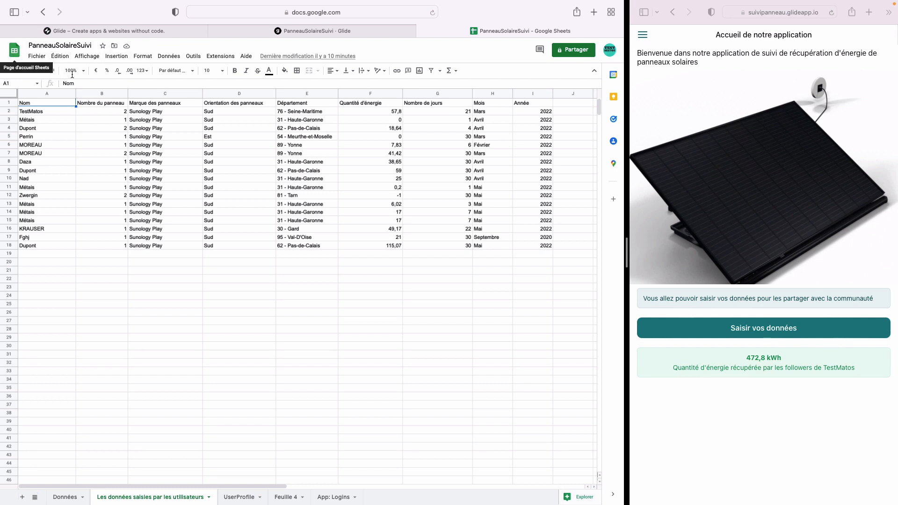
left_click(142, 57)
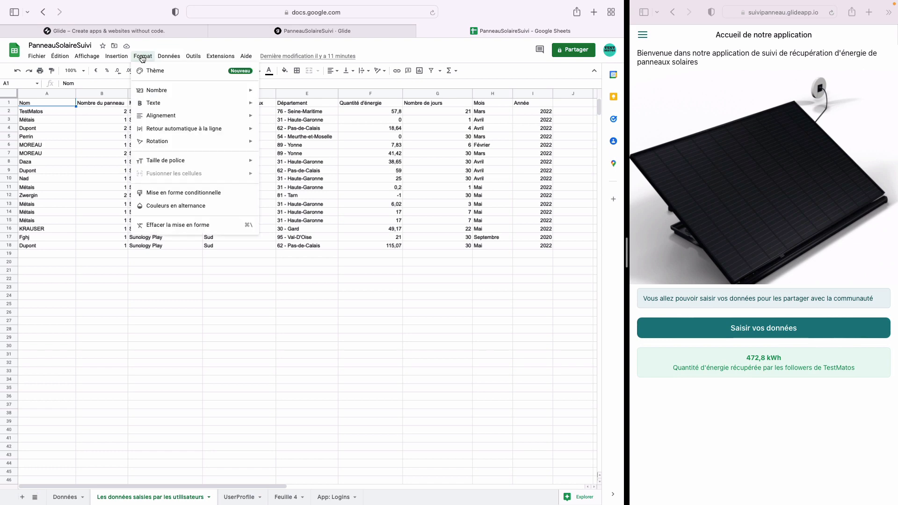
mouse_move(169, 56)
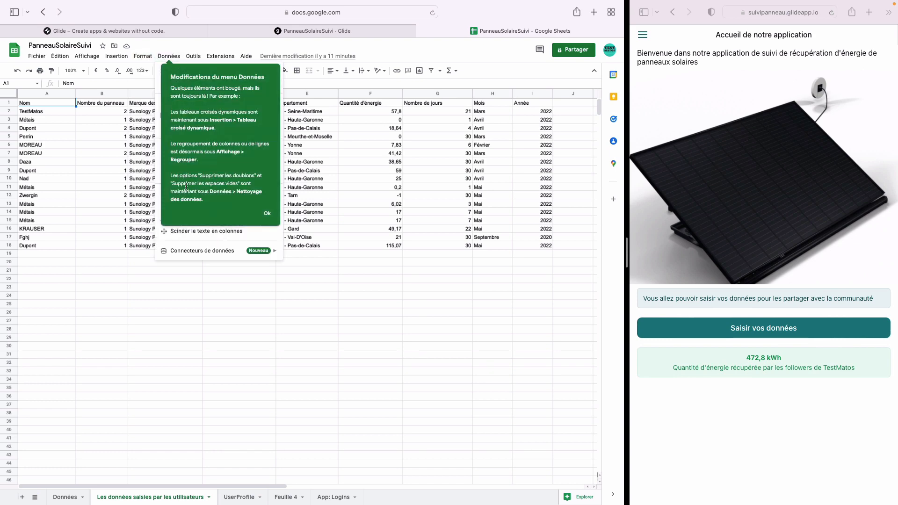
left_click(170, 62)
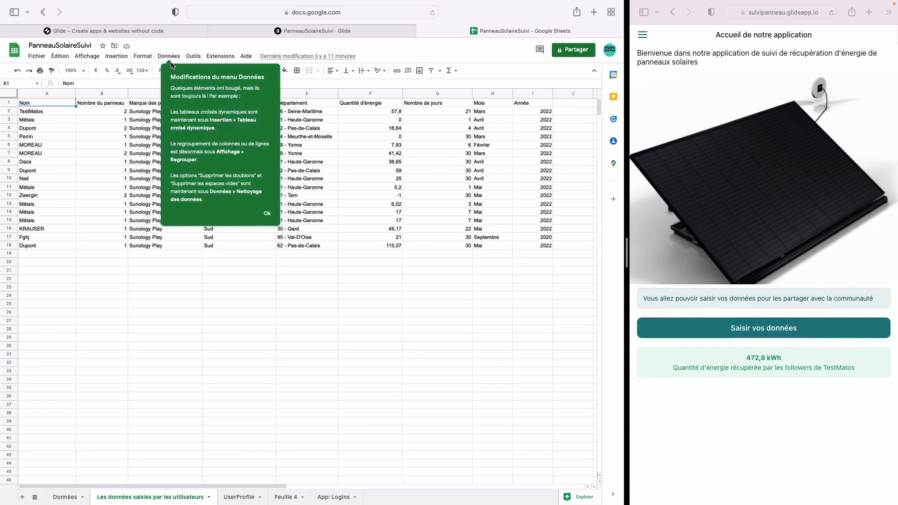
left_click(170, 58)
mouse_move(174, 73)
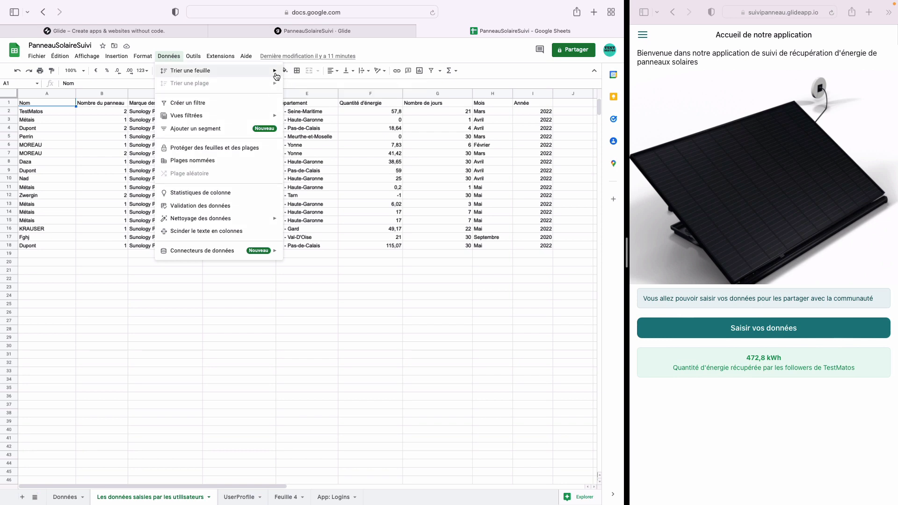
left_click(303, 74)
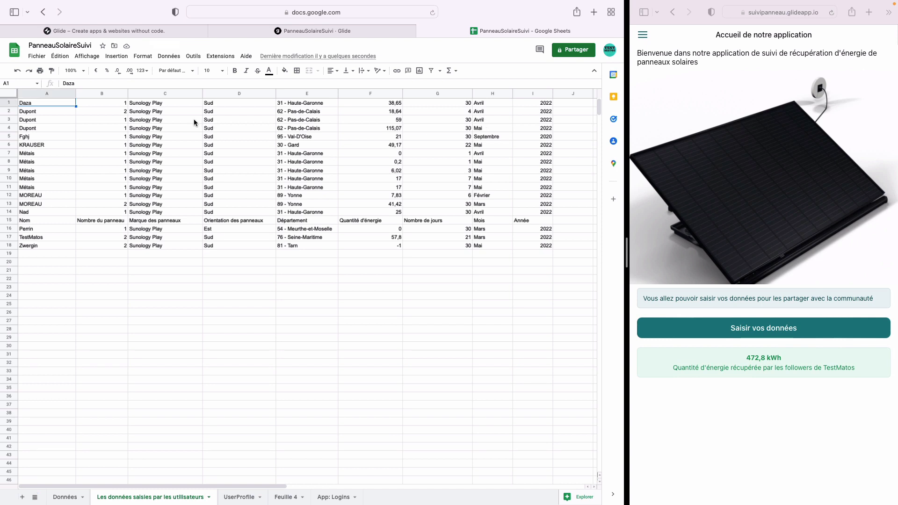
Step: Undo the A to Z sort of the Les données saisies par les utilisateurs sheet
left_click(10, 112)
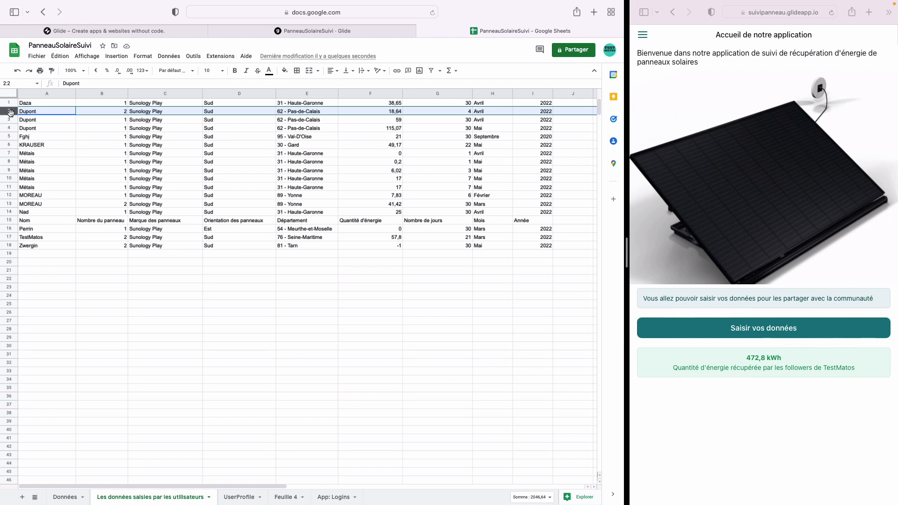
right_click(10, 112)
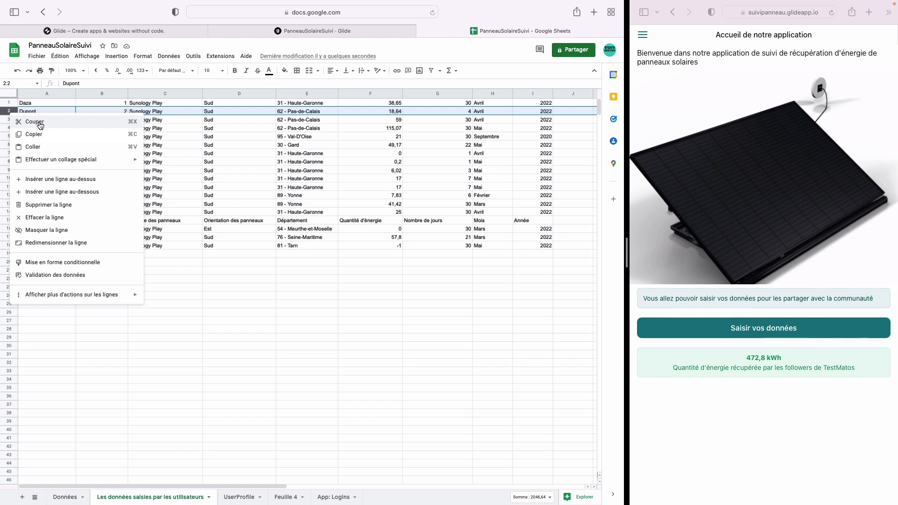
left_click(75, 320)
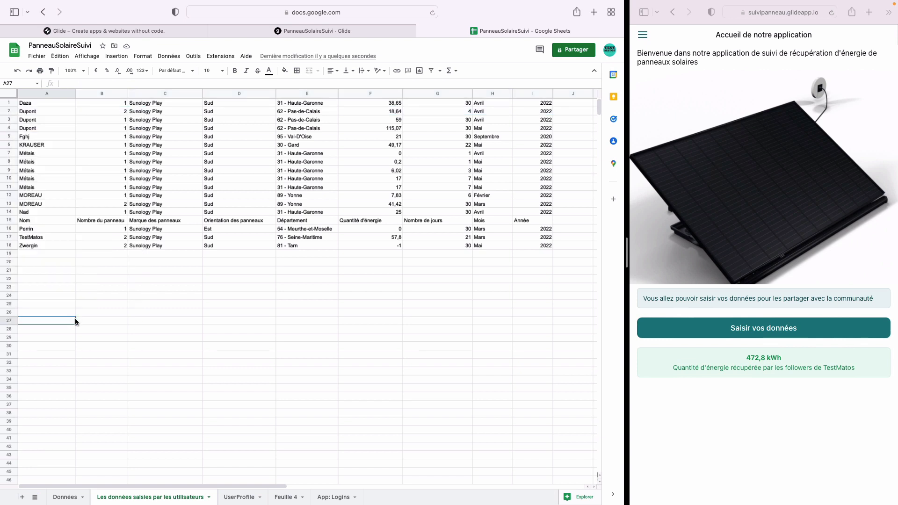
key("super+z")
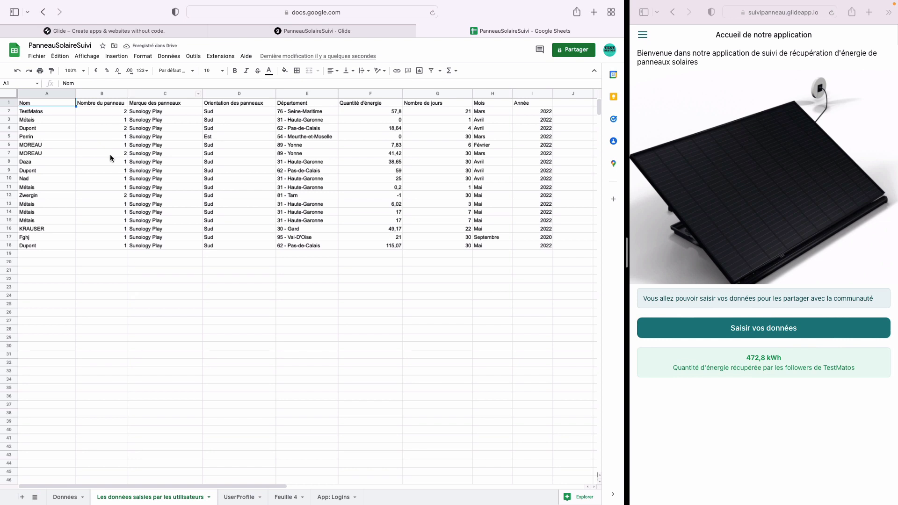
Step: In the Mois column of the Données sheet, prefix Janvier, Février and Mars with 01-, 02- and 03-
left_click(60, 499)
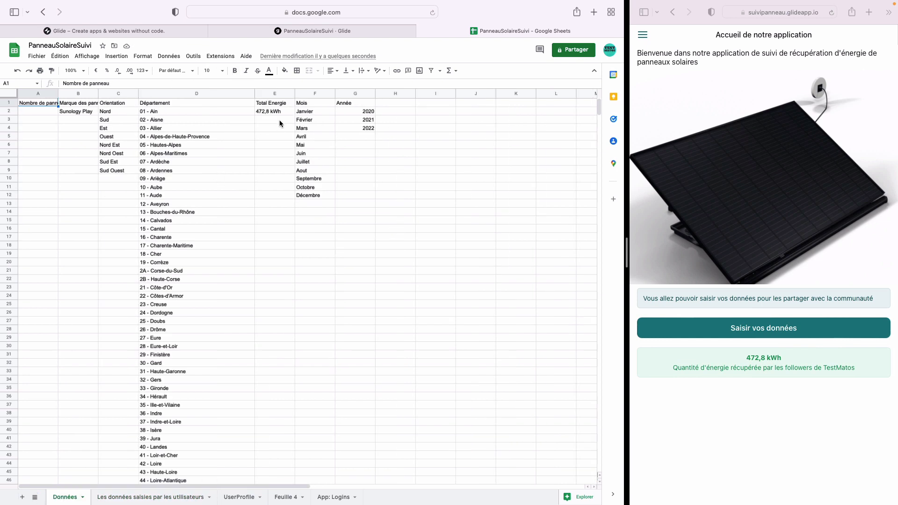
left_click(309, 188)
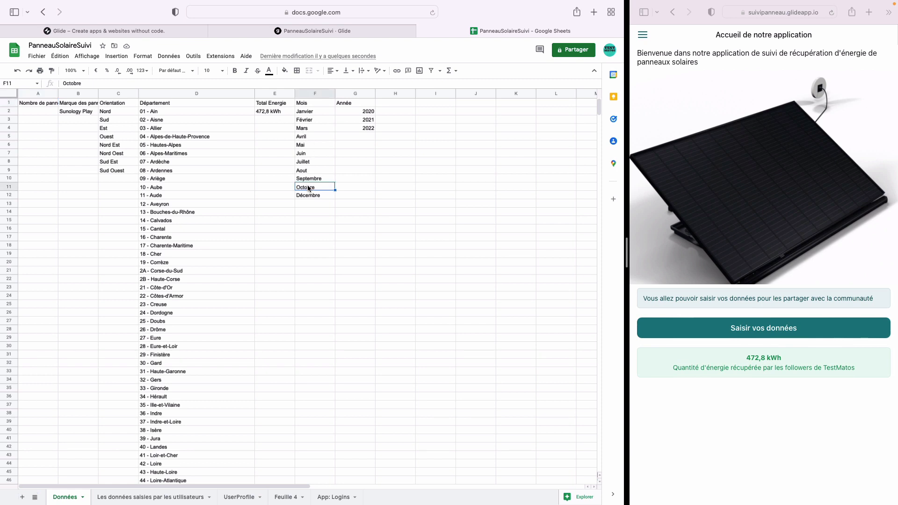
double_click(304, 111)
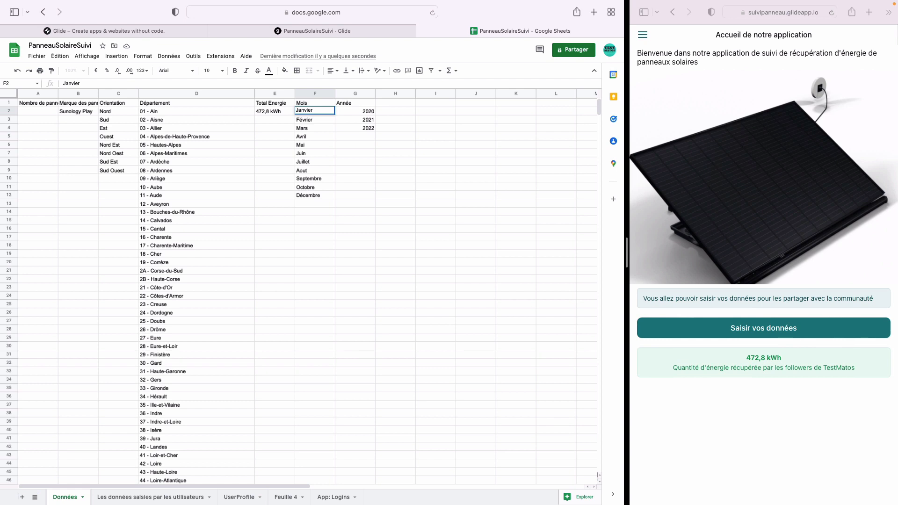
type("01-")
left_click(299, 119)
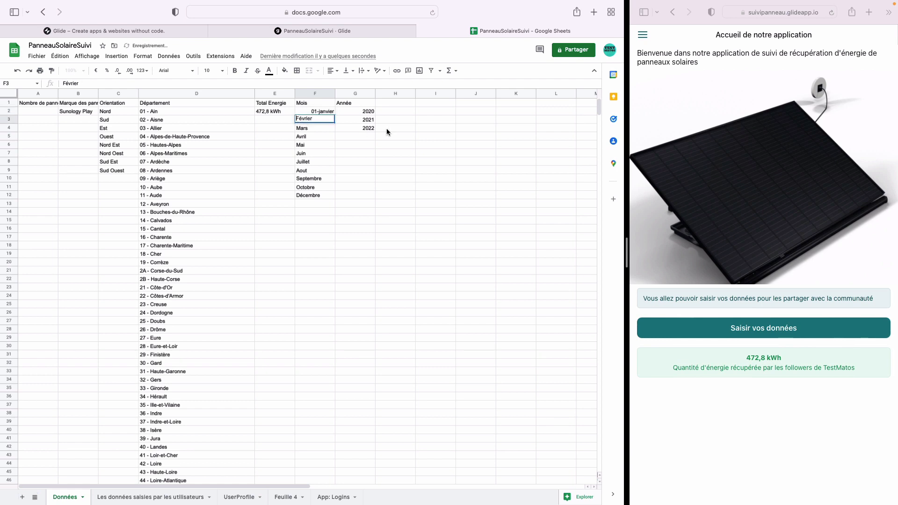
type("02-")
key("Return")
double_click(323, 126)
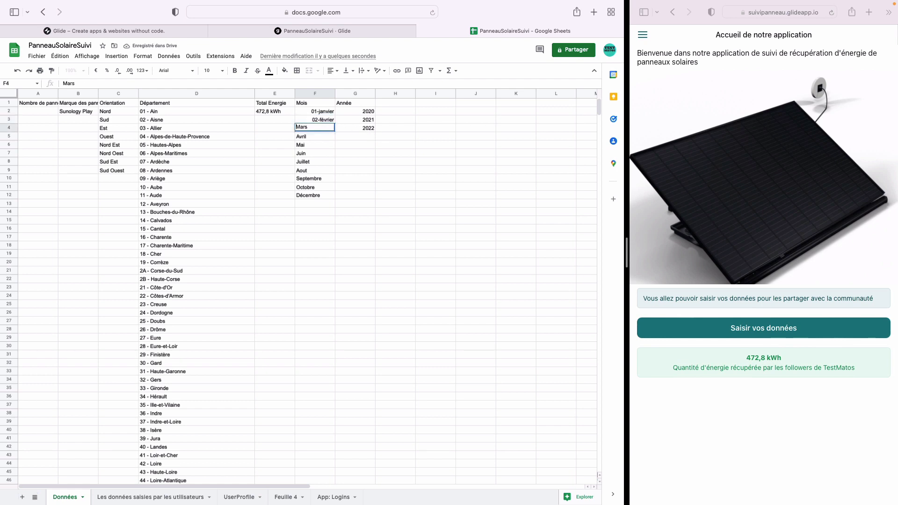
type("03-")
key("Return")
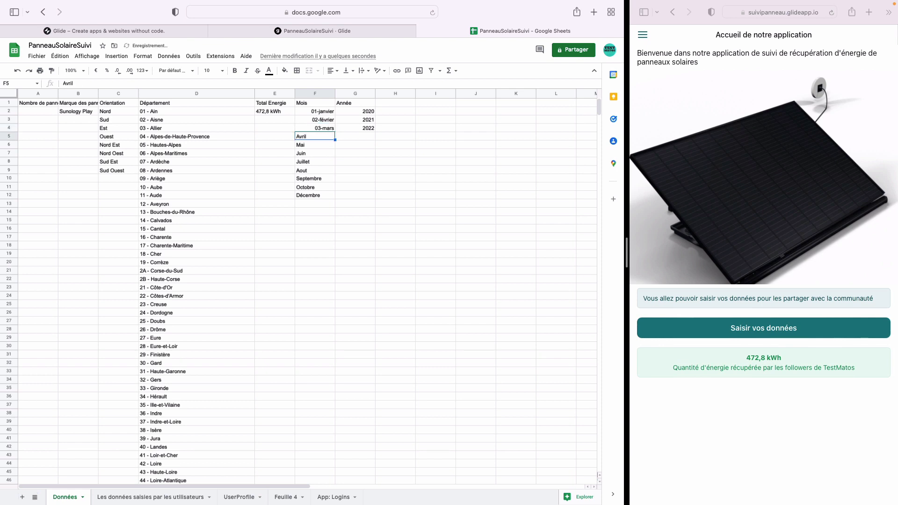
Step: Prefix Avril, Mai and Juin in the Mois column with 04-, 05- and 06-
double_click(307, 136)
type("04-")
key("Return")
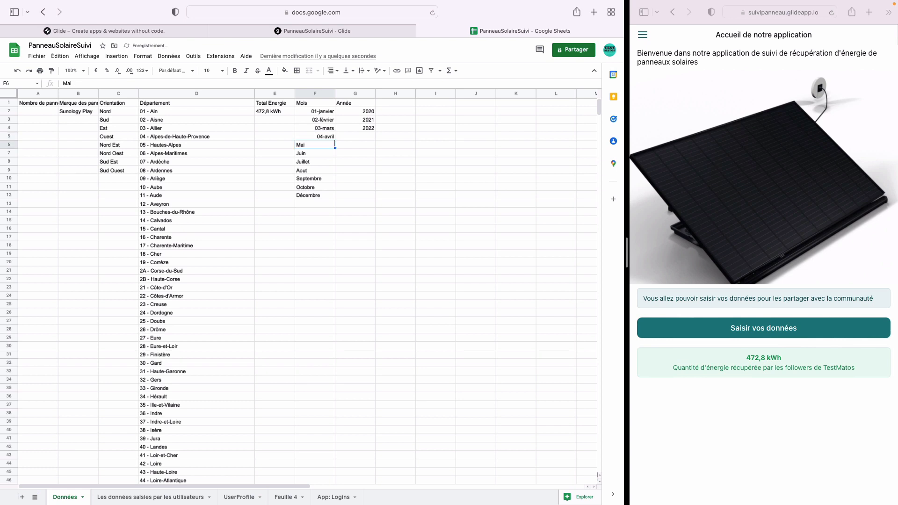
double_click(311, 145)
key("Left")
key("Left")
type("05")
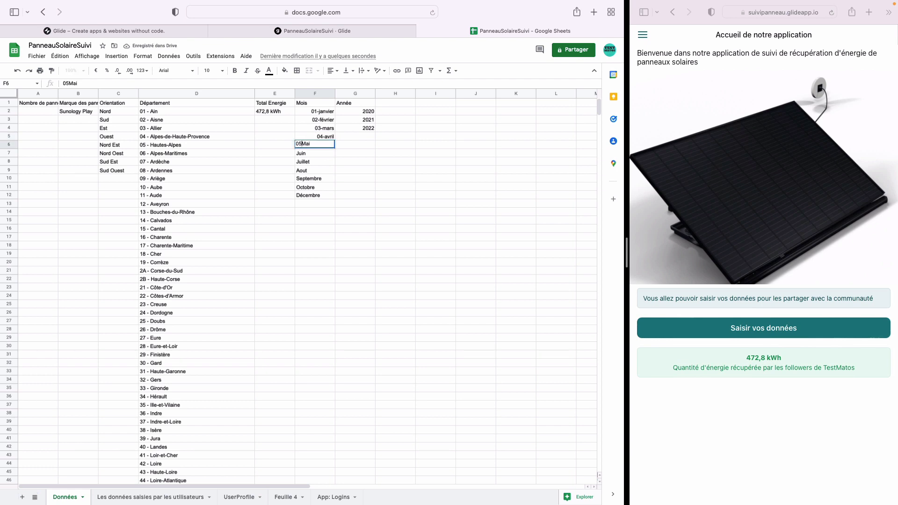
type("-")
key("Return")
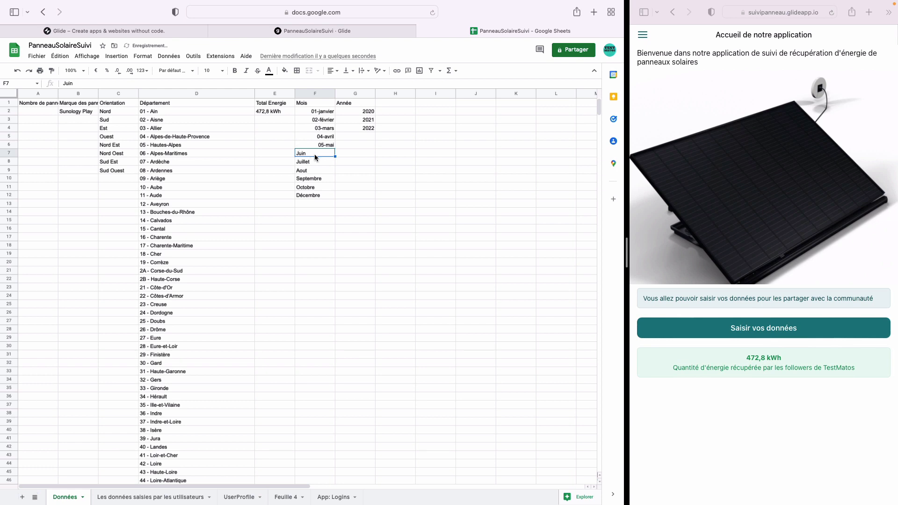
key("Return")
type("06-")
key("Return")
Step: Prefix Juillet in the Mois column with 07-, using a hyphen as the separator
double_click(299, 163)
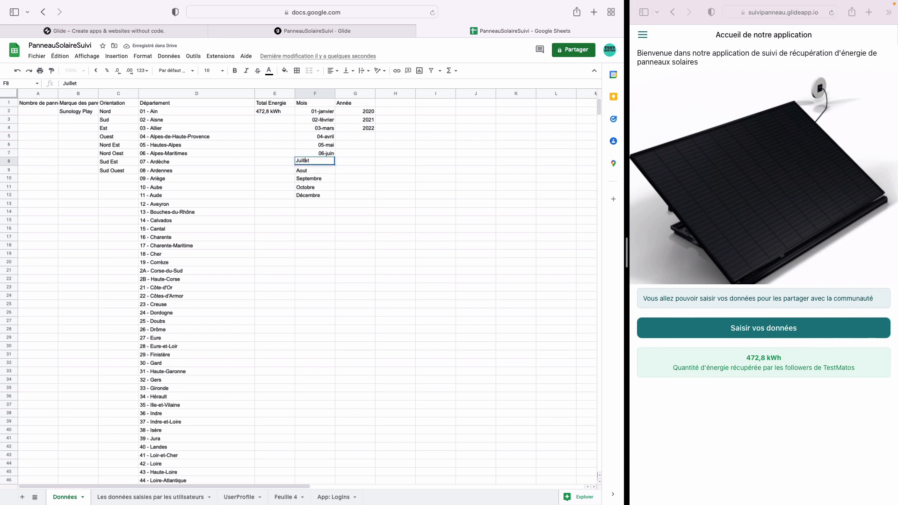
type("07_")
key("Return")
left_click(325, 159)
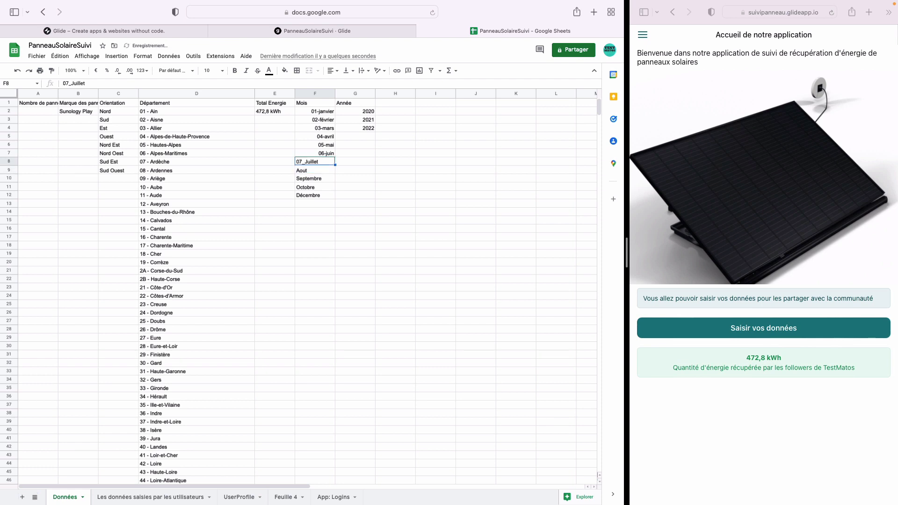
double_click(307, 164)
key("BackSpace")
type("-")
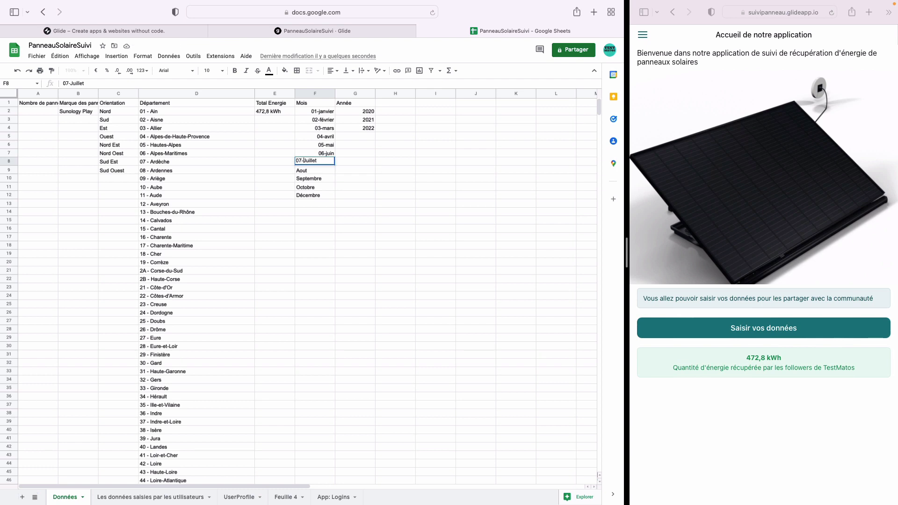
key("Return")
Step: Prefix Aout, Septembre and Octobre in the Mois column with 08-, 09- and 10-
double_click(327, 170)
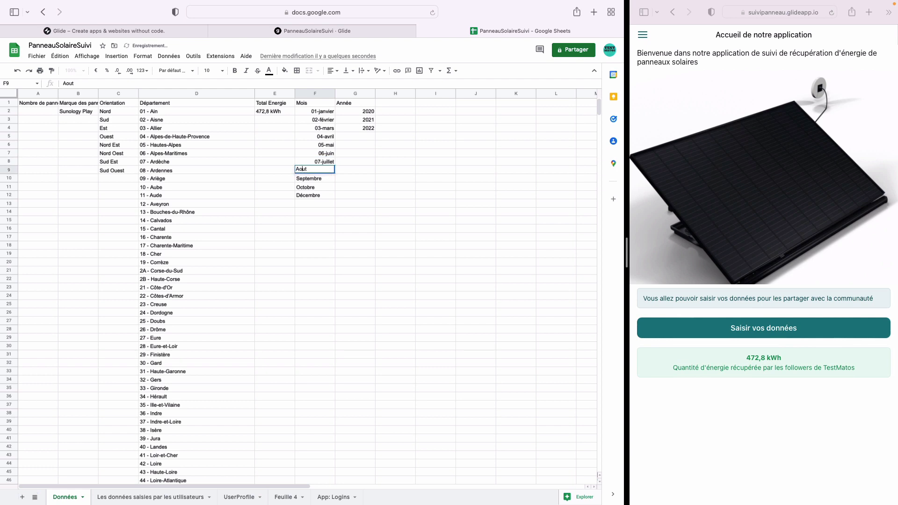
type("08-")
key("Return")
double_click(298, 179)
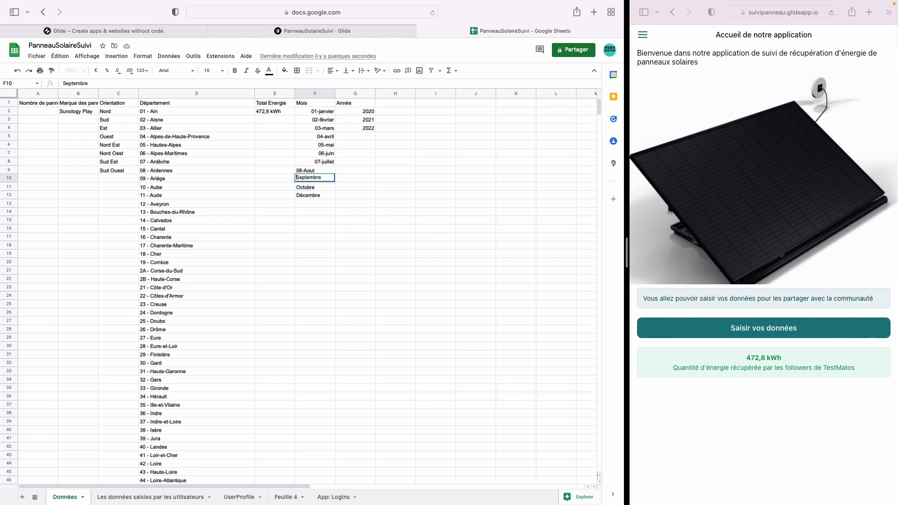
type("09-s")
key("Return")
double_click(323, 185)
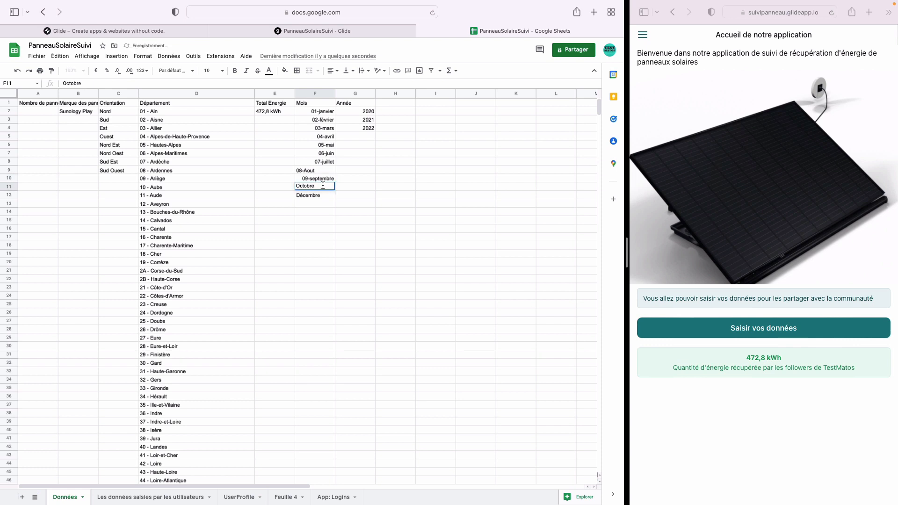
left_click(297, 186)
type("10-")
key("Return")
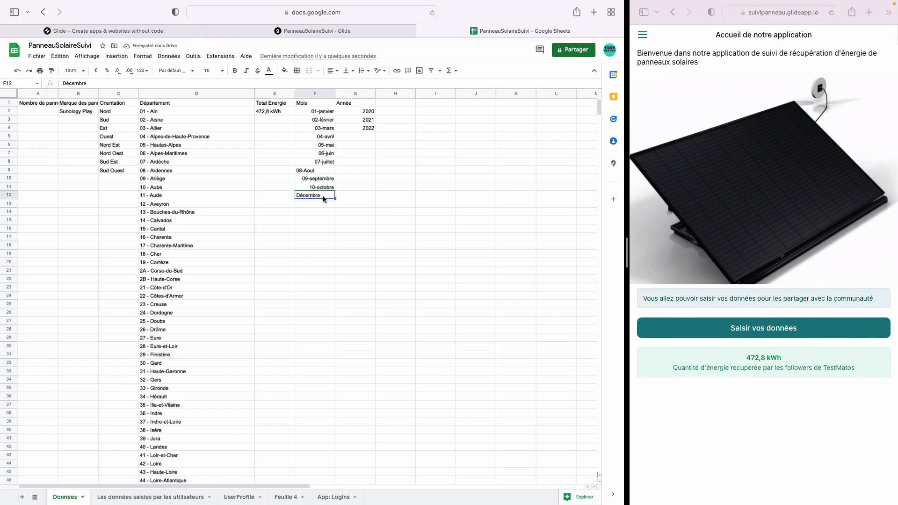
Step: Replace Décembre in cell F12 with 11-Novembre and enter 12-Décembre in the cell below it
left_click(323, 202)
key("super+c")
left_click(324, 194)
type("11-No")
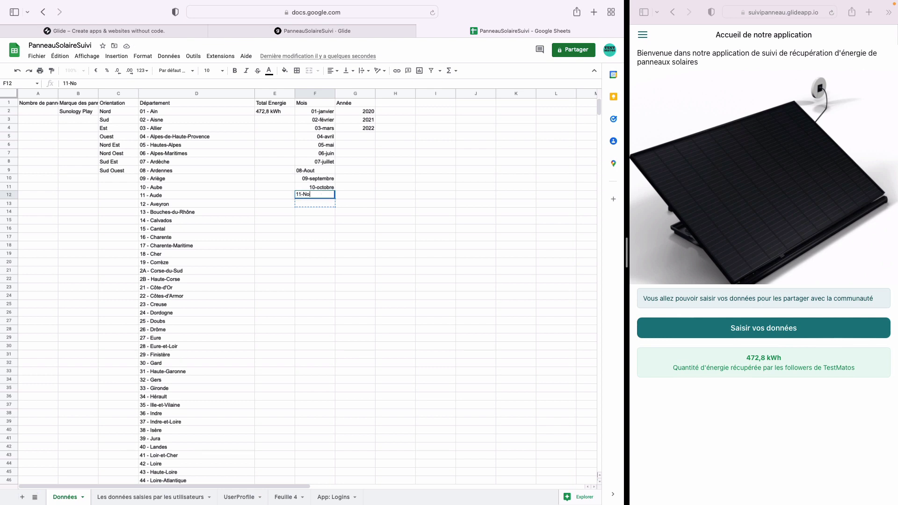
type("vembre")
key("Return")
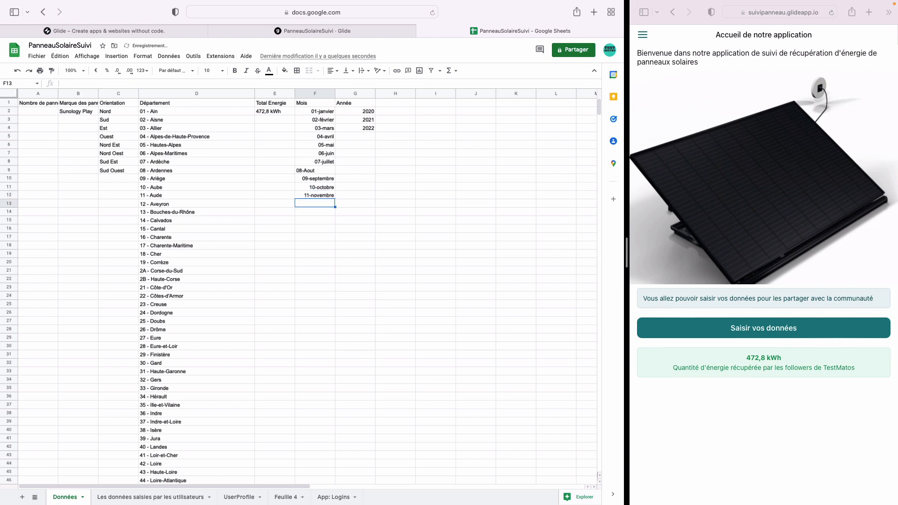
type("12-Décembre")
key("Return")
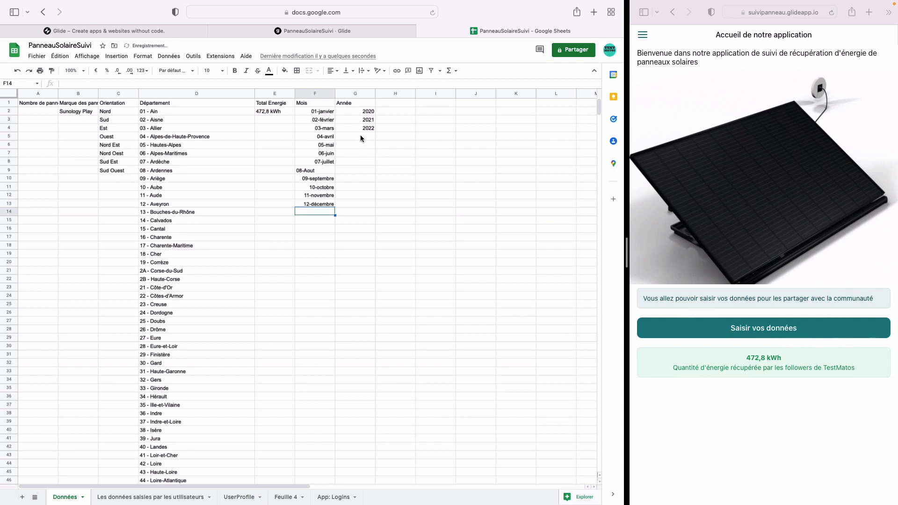
Step: Add Tracker as a new entry at the end of the Orientation column, in cell C10
double_click(109, 179)
type("Variable")
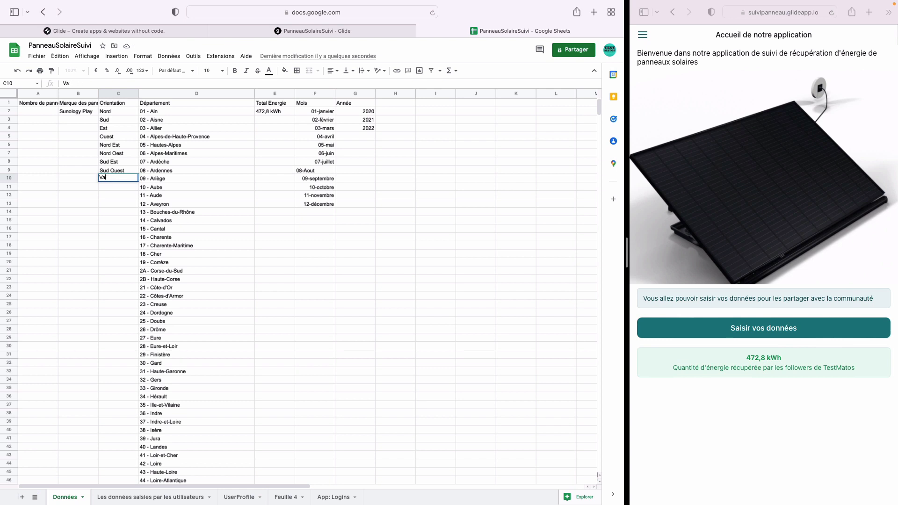
key("BackSpace")
type("Tracker")
key("Return")
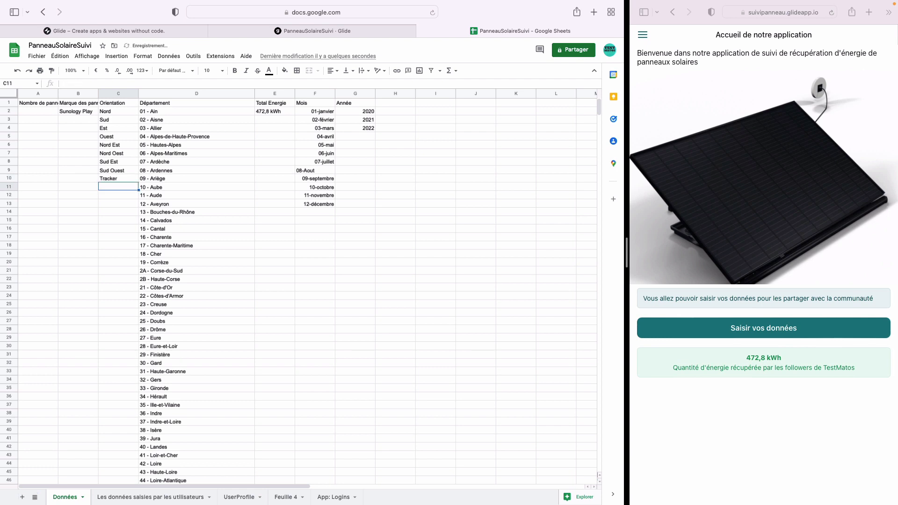
Step: Add Beem and Autre below Sunology Play in the panel brand column, in cells B3 and B4
double_click(73, 121)
type("Beem")
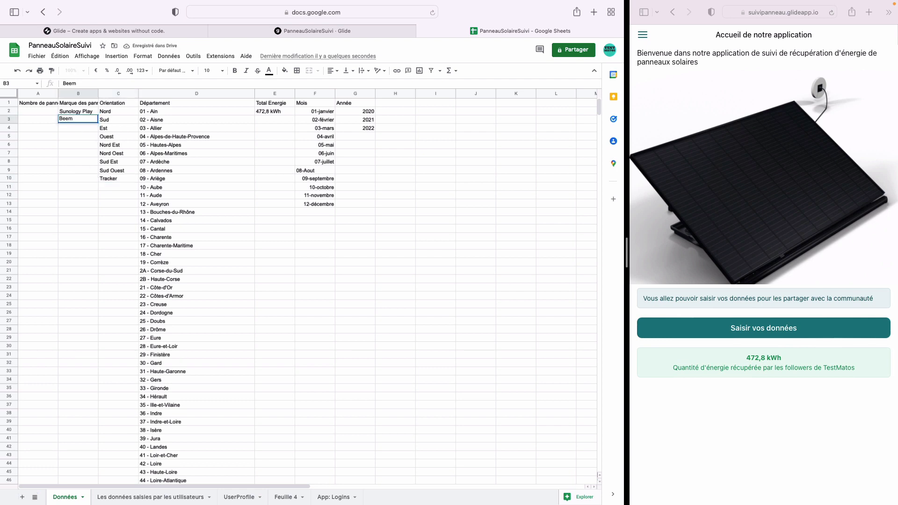
key("Return")
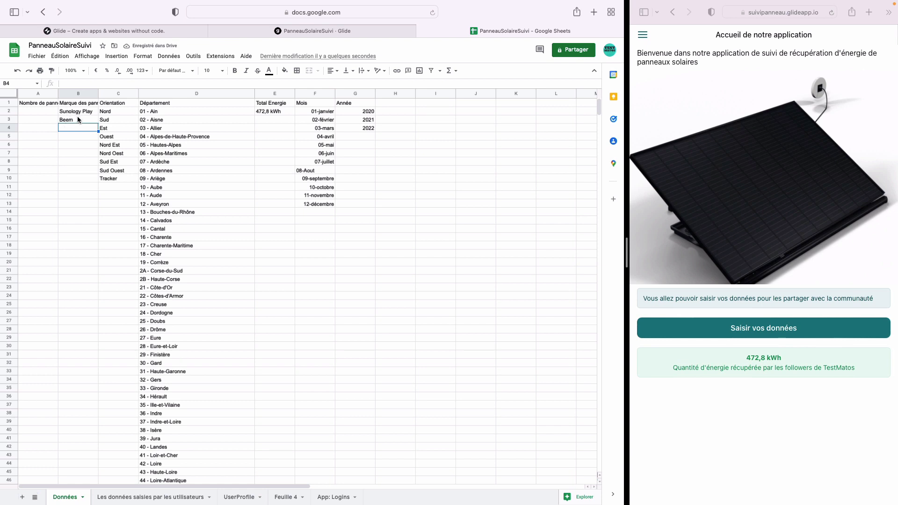
type("Auytre")
key("BackSpace")
key("BackSpace")
key("BackSpace")
key("BackSpace")
type("tre")
key("Return")
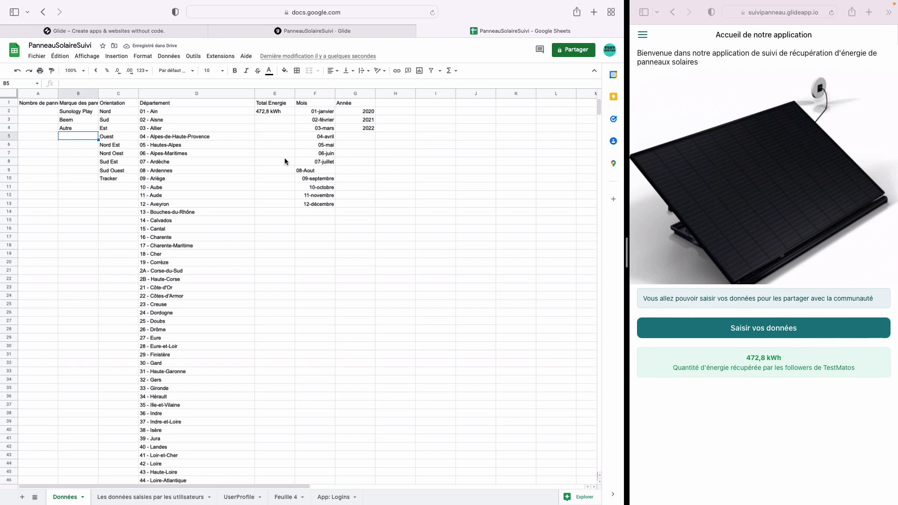
left_click(321, 170)
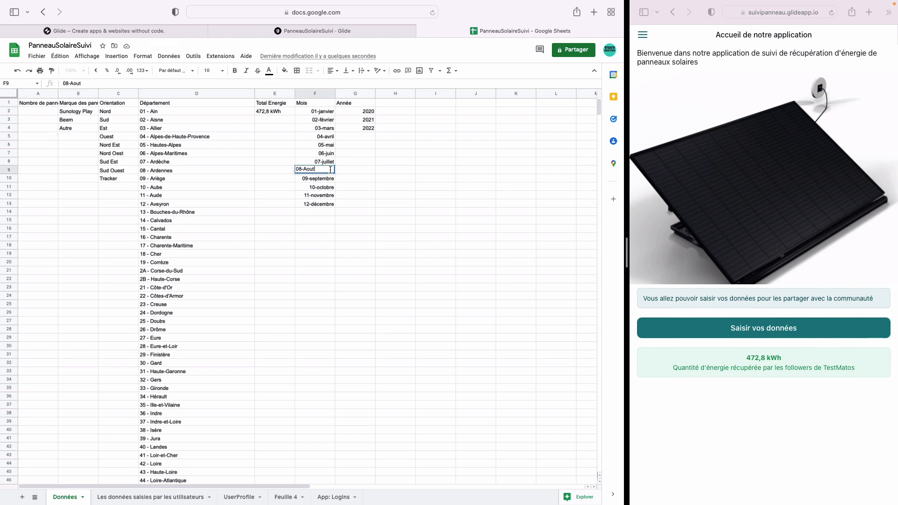
double_click(299, 169)
key("Return")
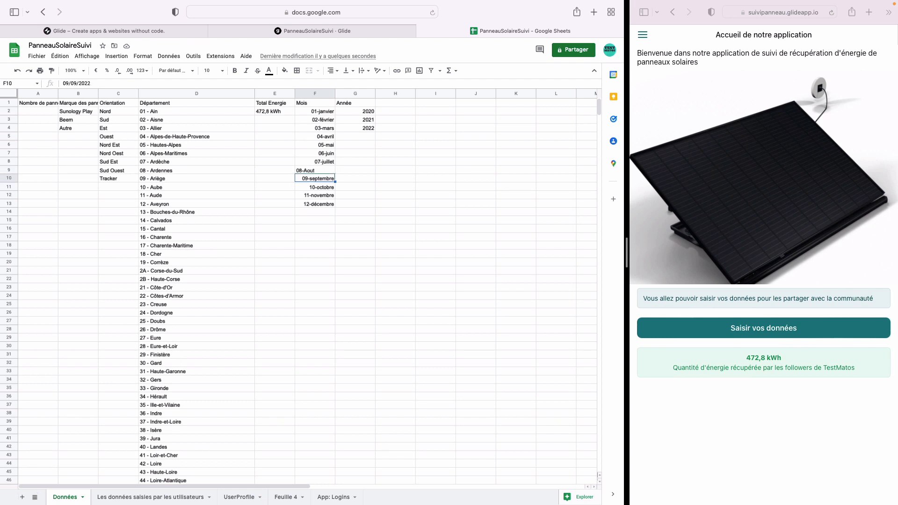
left_click(328, 206)
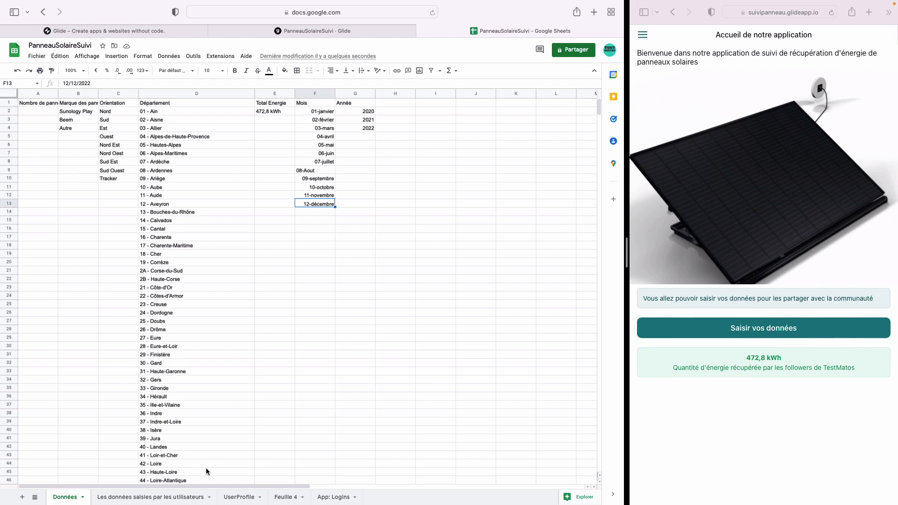
Step: In the sheet of user-entered data, replace every Mars with 03-Mars across all sheets using Find and replace
left_click(180, 497)
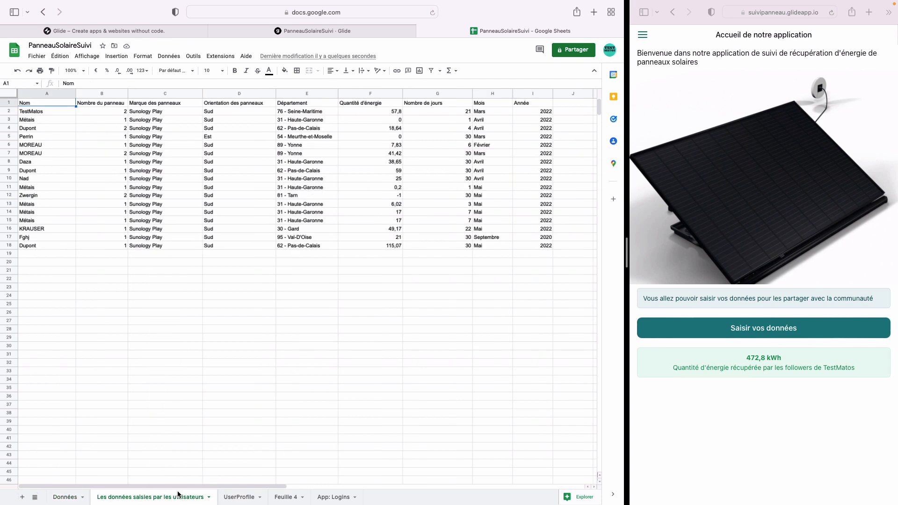
left_click(489, 112)
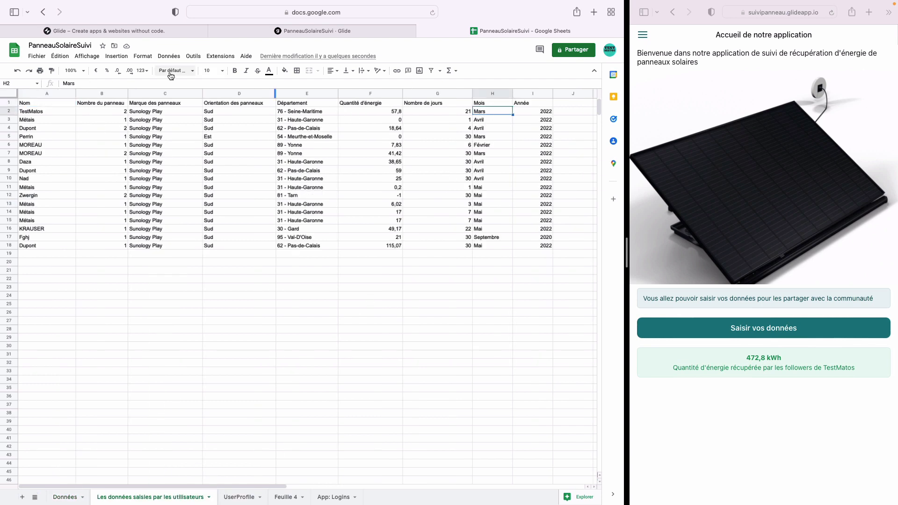
left_click(60, 56)
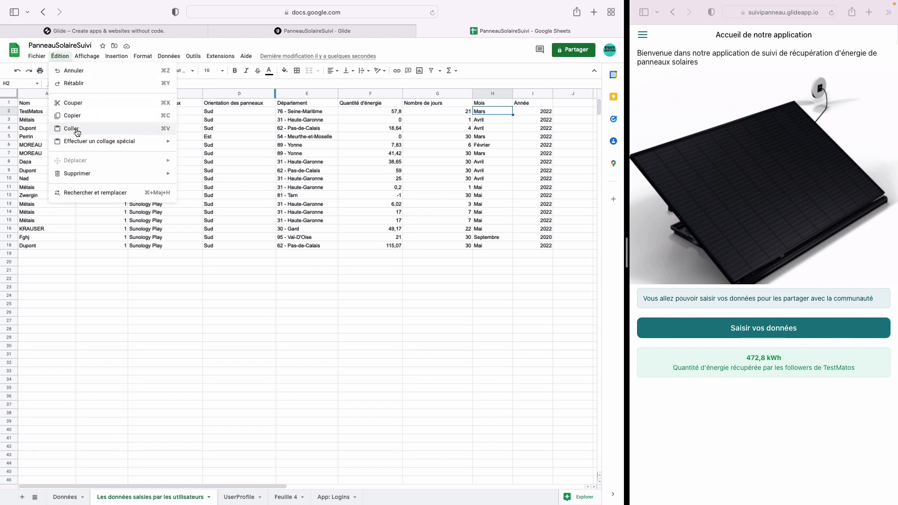
left_click(83, 192)
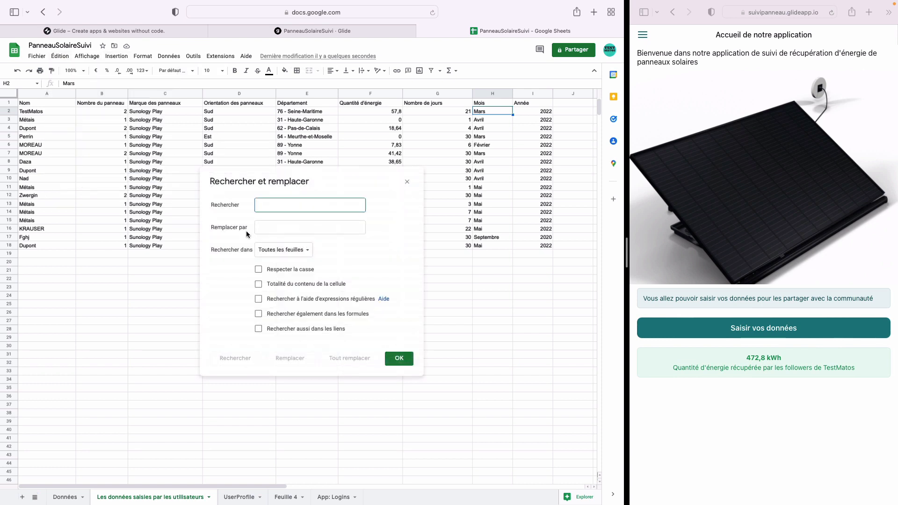
type("Mars")
key("BackSpace")
key("BackSpace")
key("BackSpace")
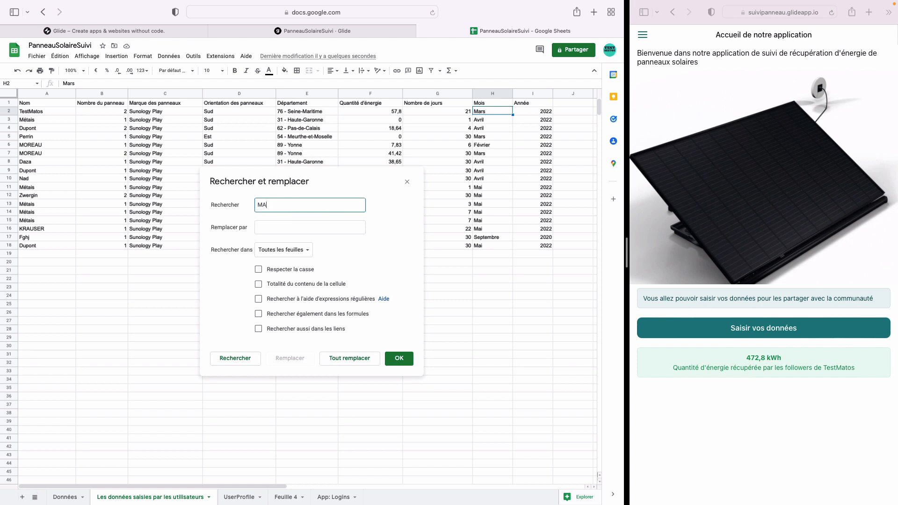
type("ars")
key("Tab")
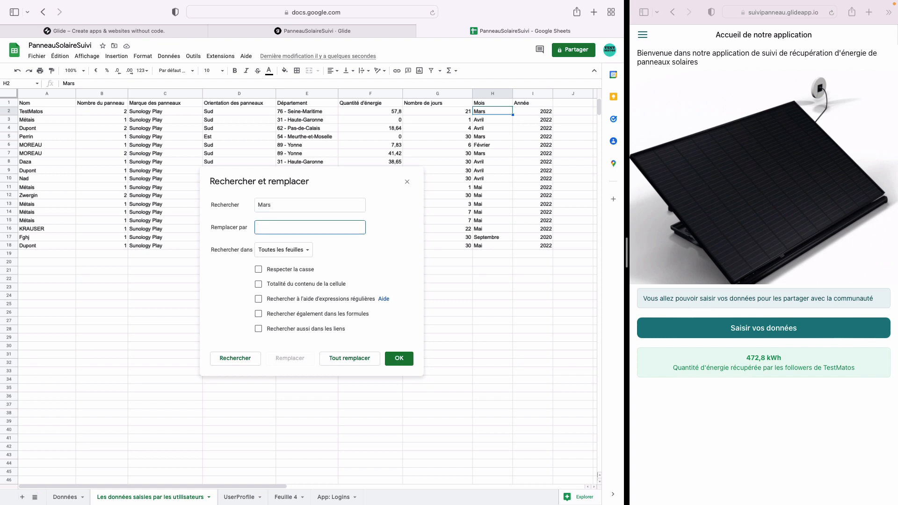
type("03-Mars")
left_click(368, 364)
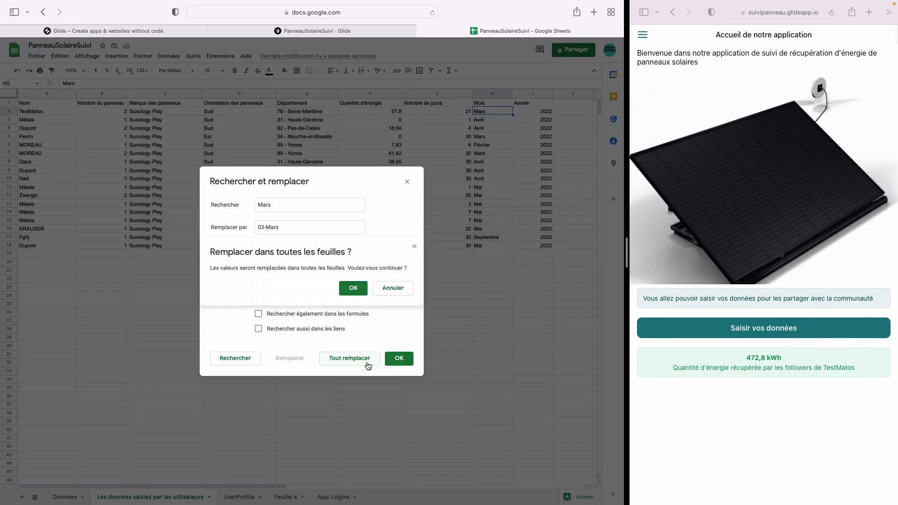
left_click(347, 293)
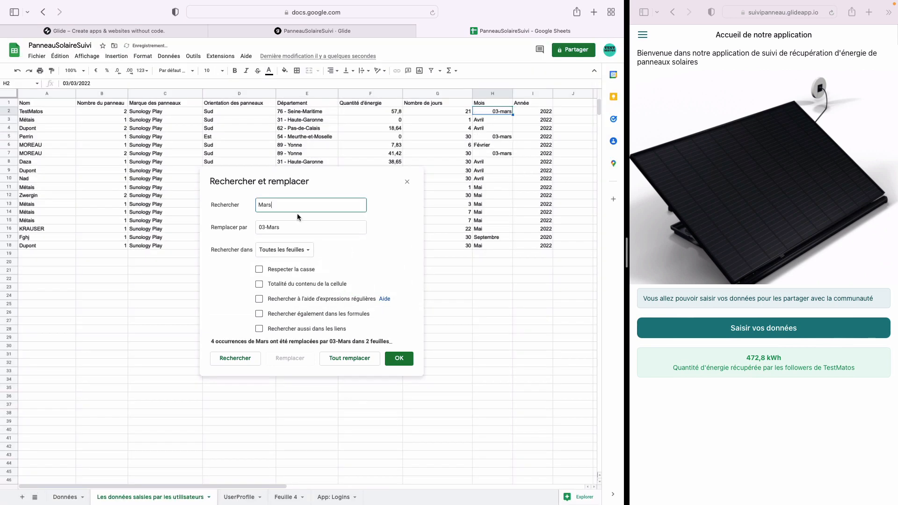
key("BackSpace")
key("BackSpace")
key("BackSpace")
key("BackSpace")
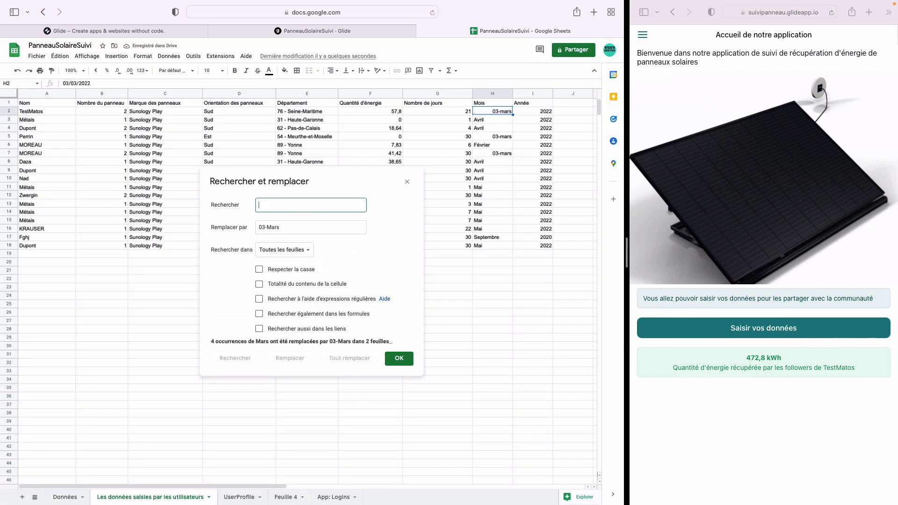
type("Avril")
left_click(262, 227)
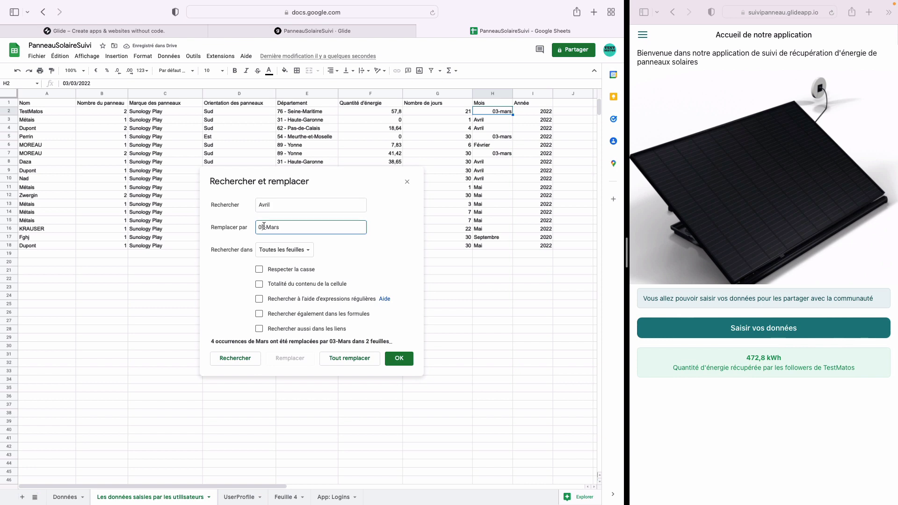
key("BackSpace")
key("Delete")
type("04")
key("BackSpace")
type("A")
left_click(307, 251)
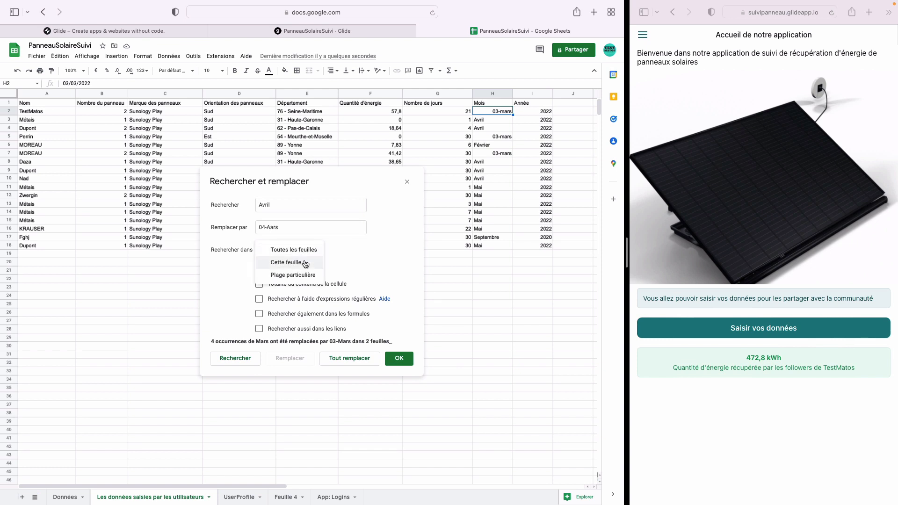
left_click(305, 263)
left_click(399, 359)
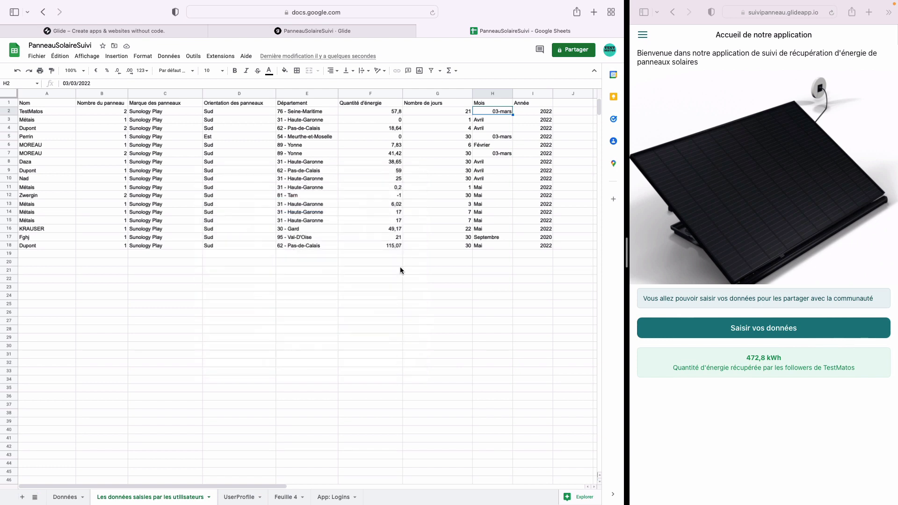
Step: Reopen Find and replace and replace every Avril with 04-Avril, limited to the current sheet
left_click(59, 56)
left_click(88, 191)
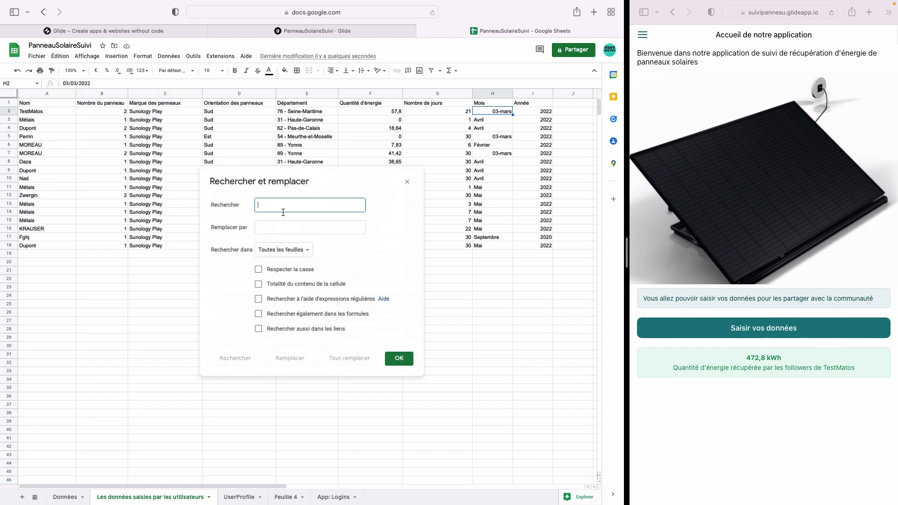
type("Avril")
key("Tab")
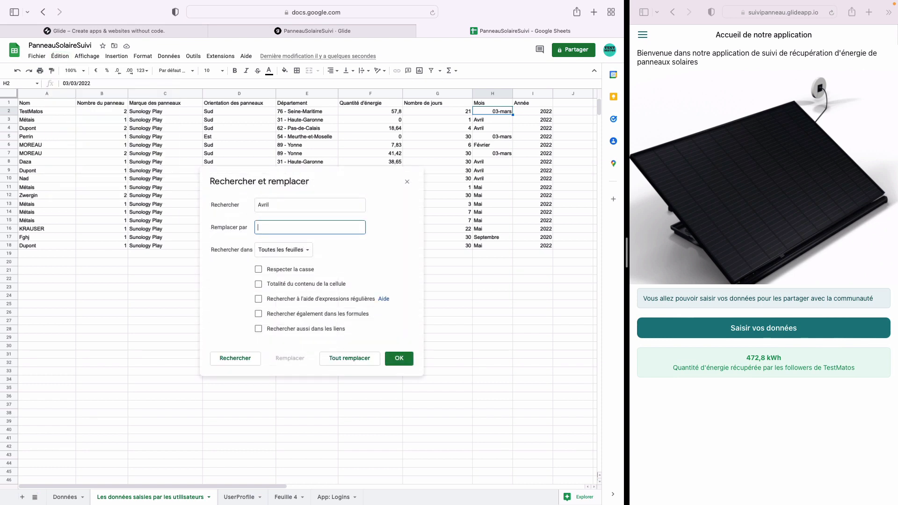
type("04-Avril")
left_click(300, 250)
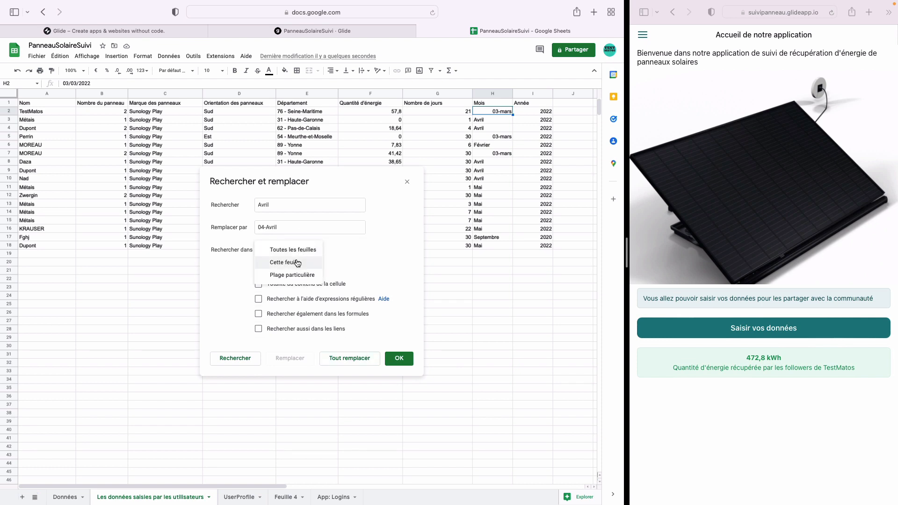
left_click(297, 263)
left_click(345, 359)
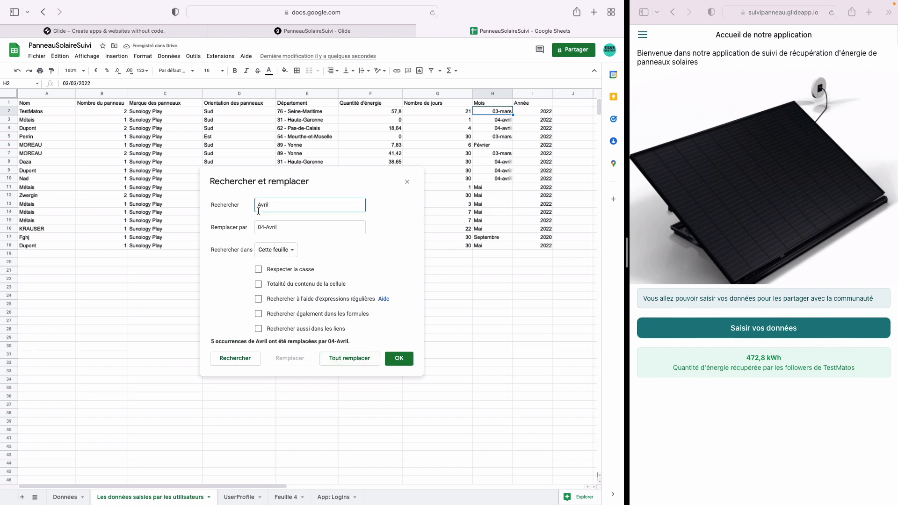
Step: Replace every Février with 02-Février in the current sheet
double_click(273, 205)
type("Février")
key("Tab")
type("02")
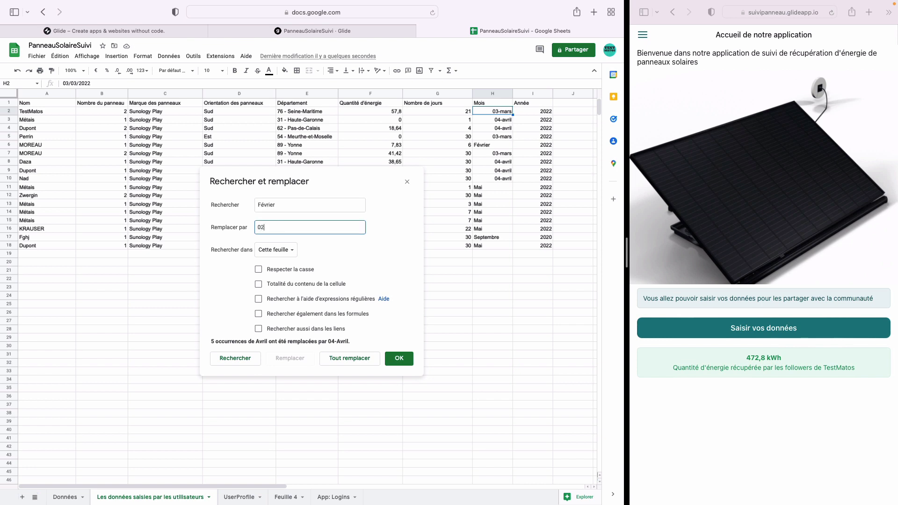
type("-Févri")
type("ier")
left_click(352, 357)
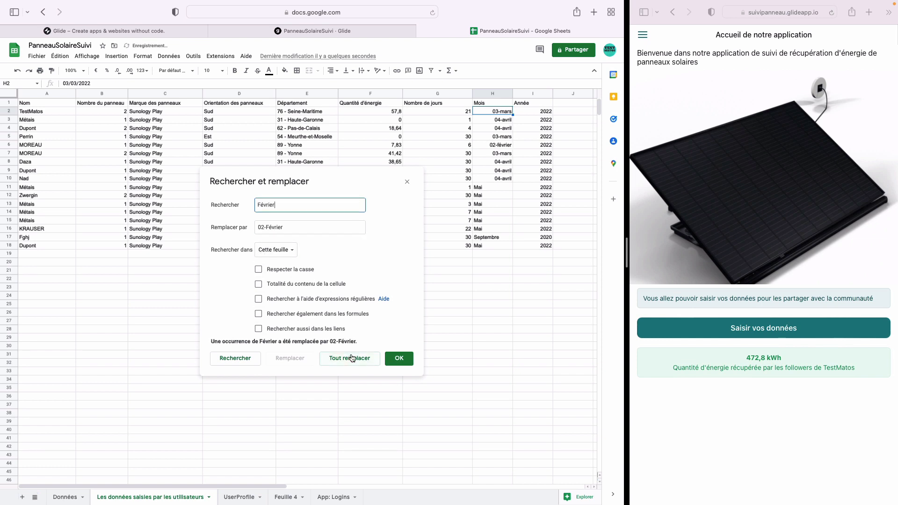
Step: Replace every mai with 05-Mail in the current sheet
key("BackSpace")
key("BackSpace")
key("BackSpace")
key("BackSpace")
key("BackSpace")
key("BackSpace")
key("BackSpace")
type("mai")
key("Tab")
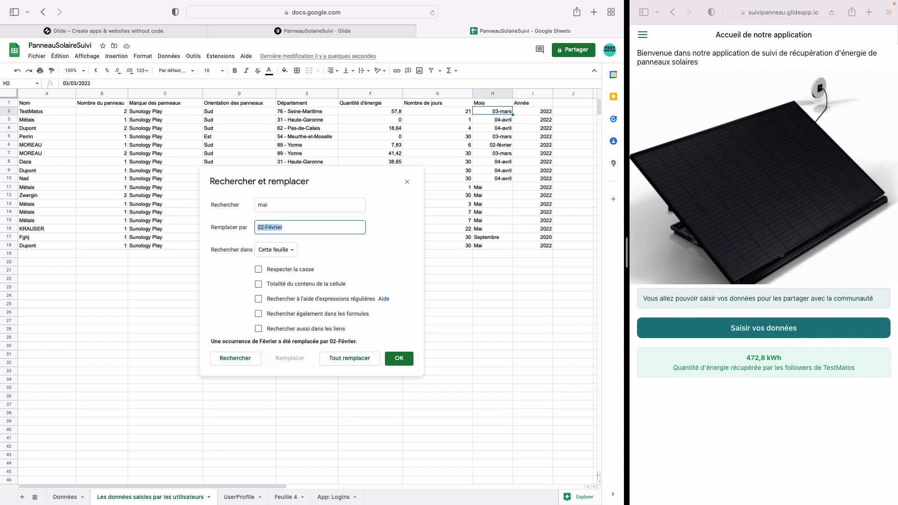
type("05-M")
key("BackSpace")
type("Mail")
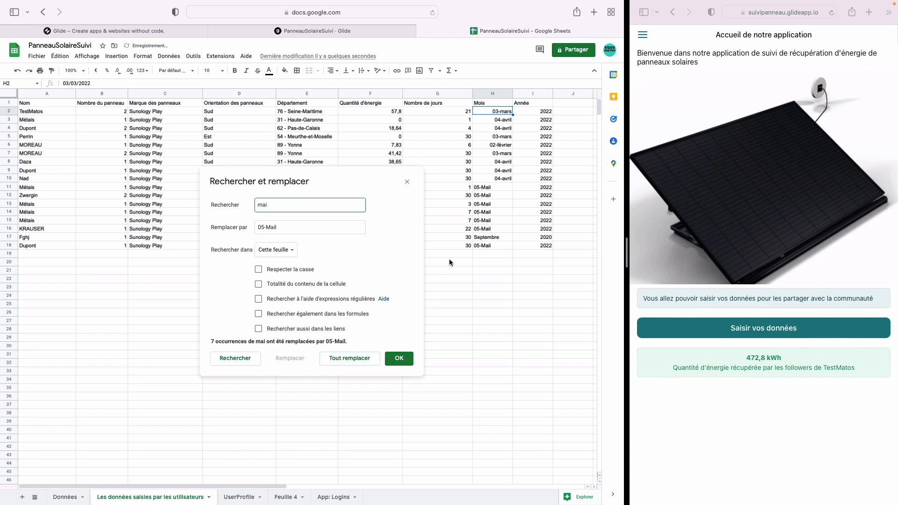
Step: Prefix Septembre in cell H17 of the Mois column with 09-
double_click(504, 238)
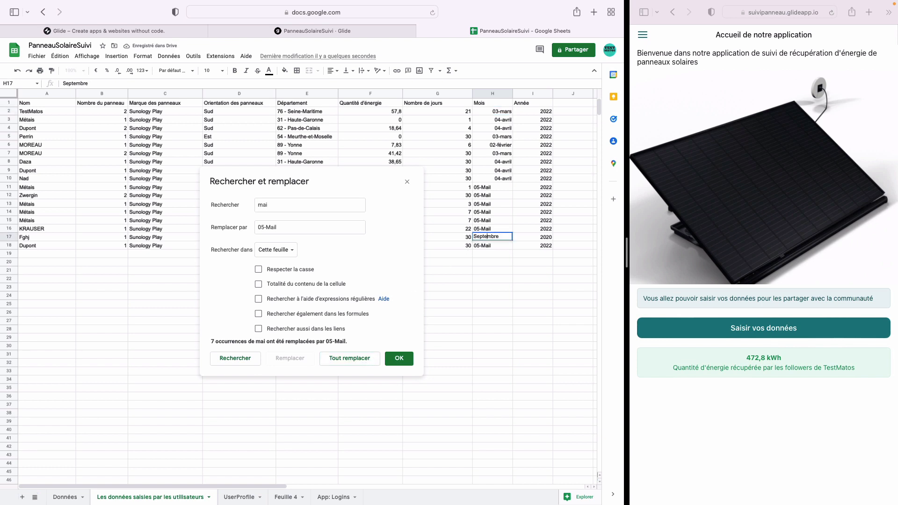
type("09-")
left_click(541, 263)
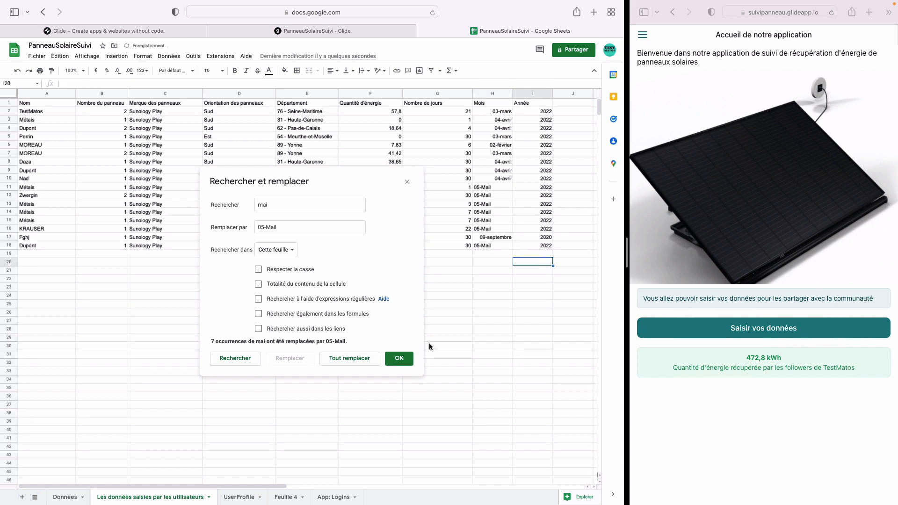
Step: Close Find and replace and delete row 17, the September 2020 record for 95 - Val-D'Oise
left_click(399, 358)
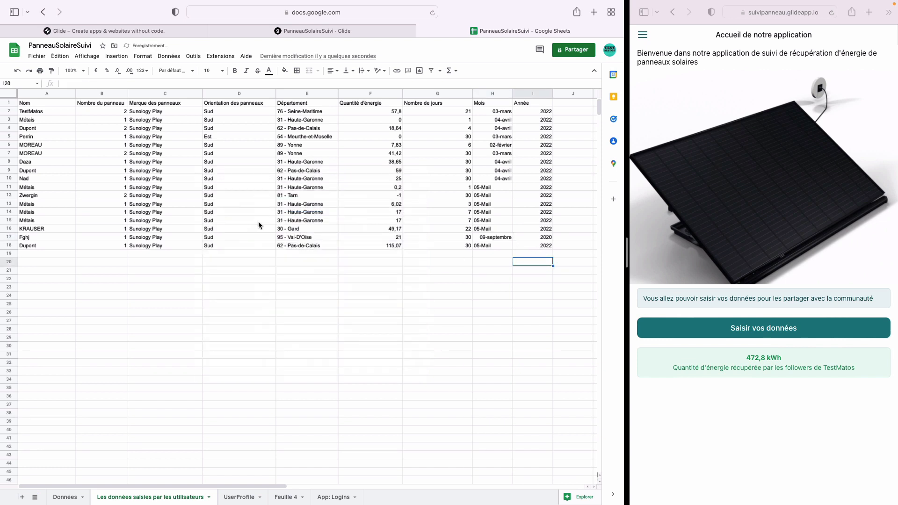
left_click(6, 237)
right_click(6, 237)
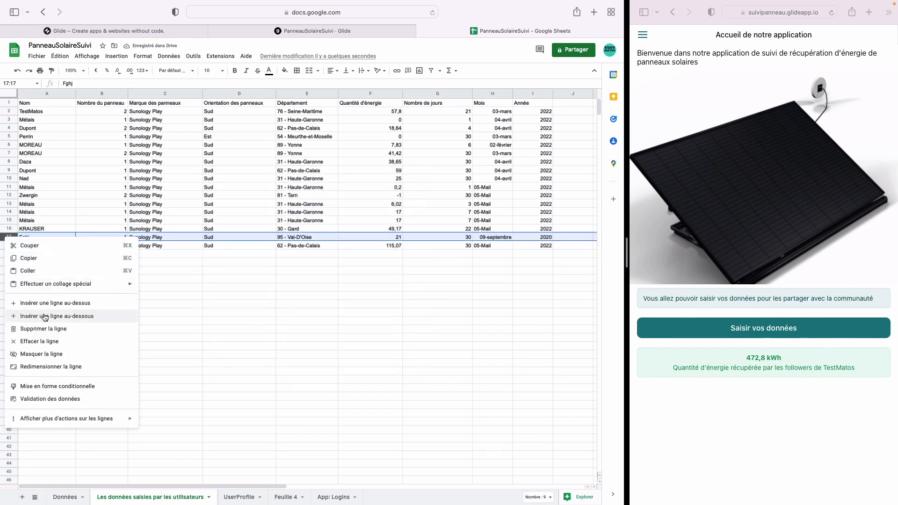
left_click(45, 329)
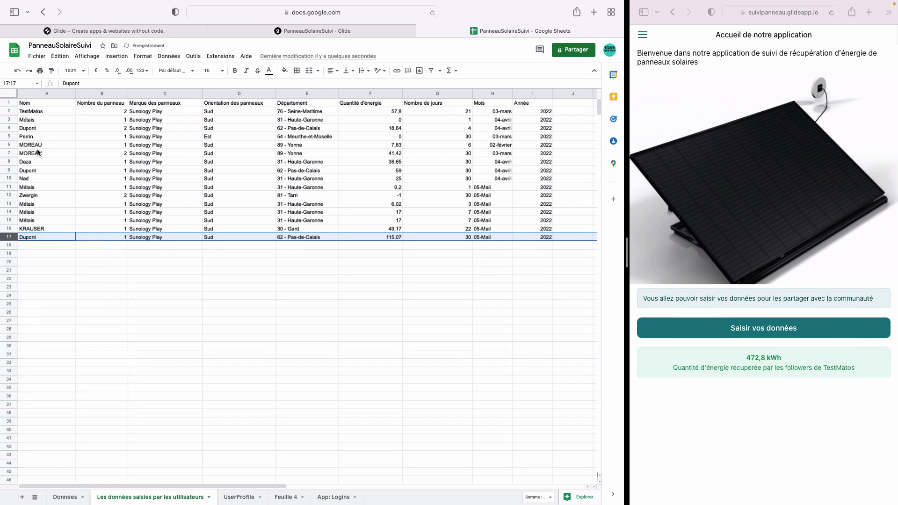
Step: Try deleting row 4 of the user-entered records and undo the deletion
left_click(10, 127)
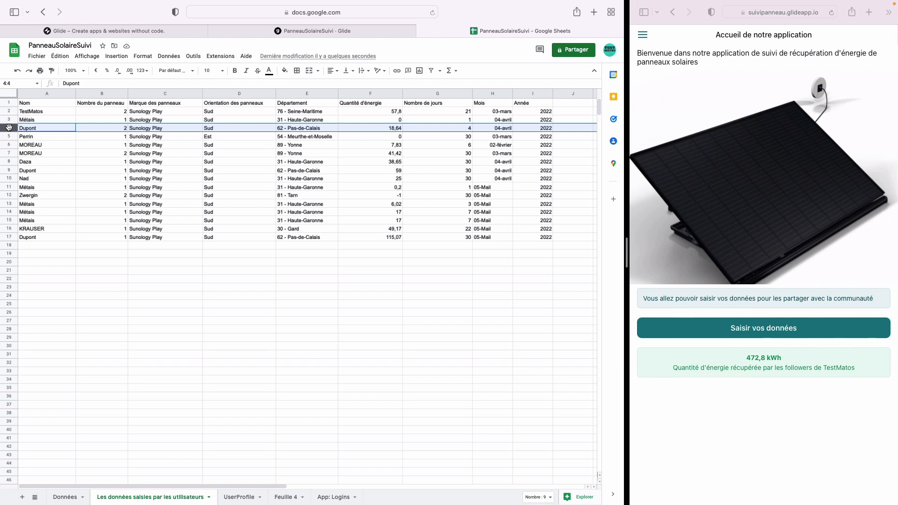
right_click(9, 127)
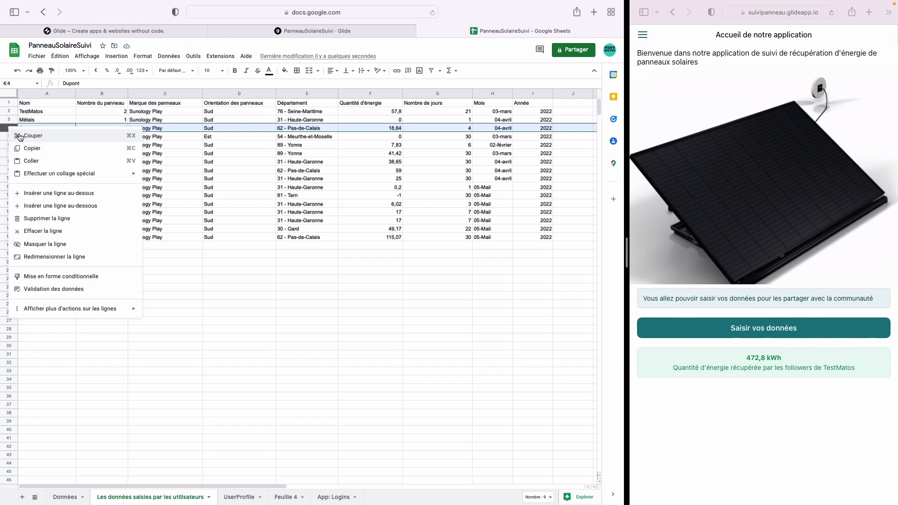
left_click(43, 218)
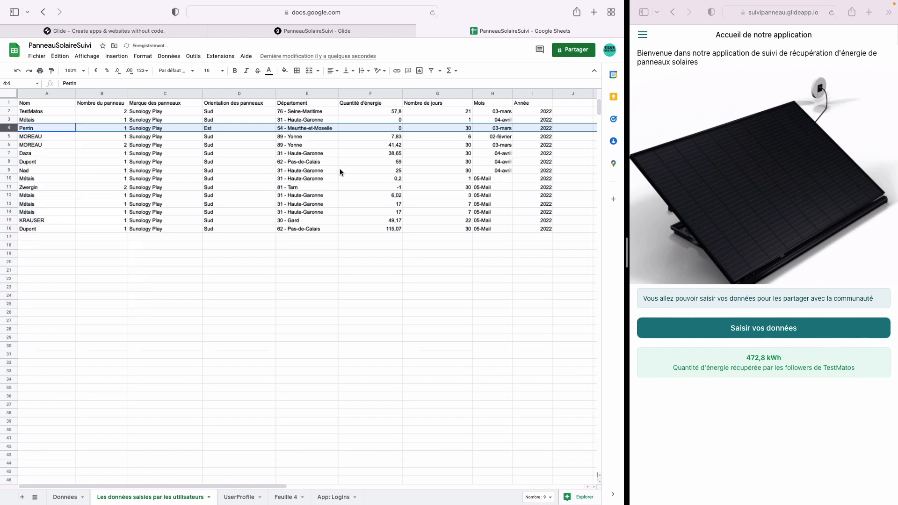
key("super+z")
left_click(282, 272)
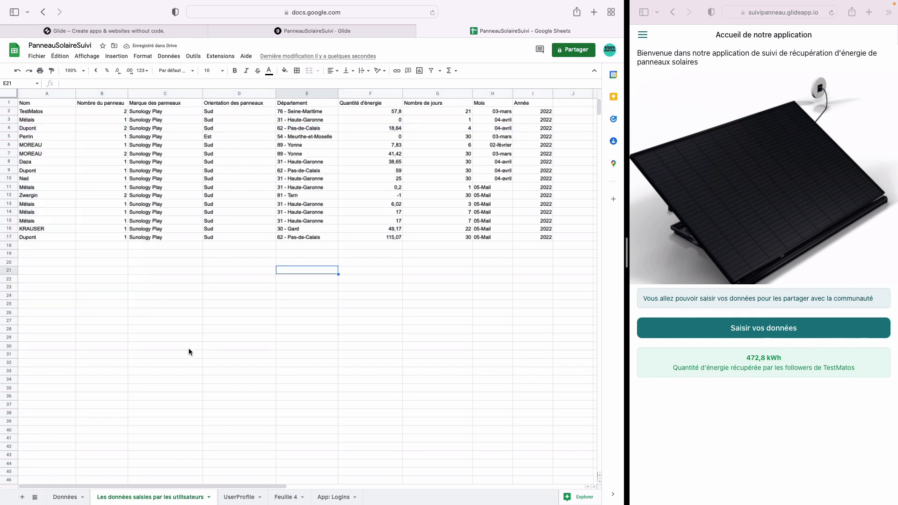
Step: Look through the UserProfile, Feuille 4 and App: Logins sheets, and return to the Données sheet
left_click(236, 499)
left_click(286, 497)
left_click(334, 499)
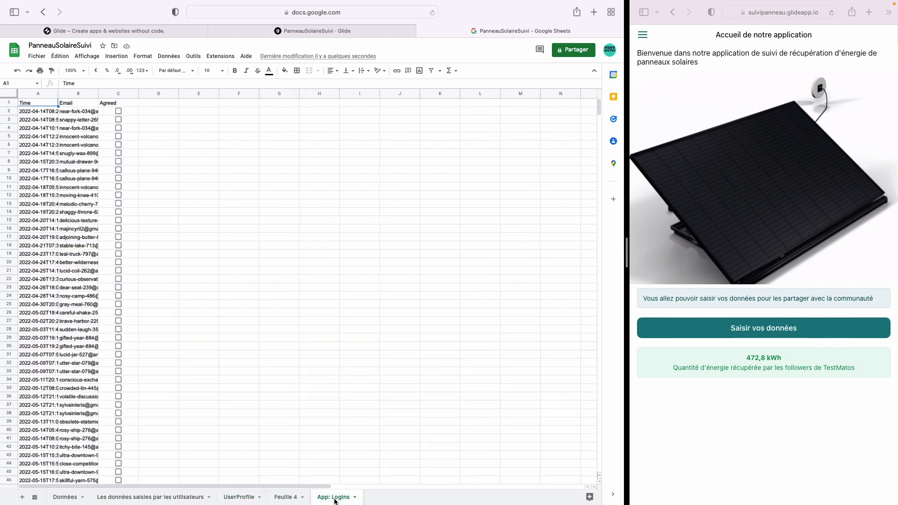
scroll(131, 450, "down", 15)
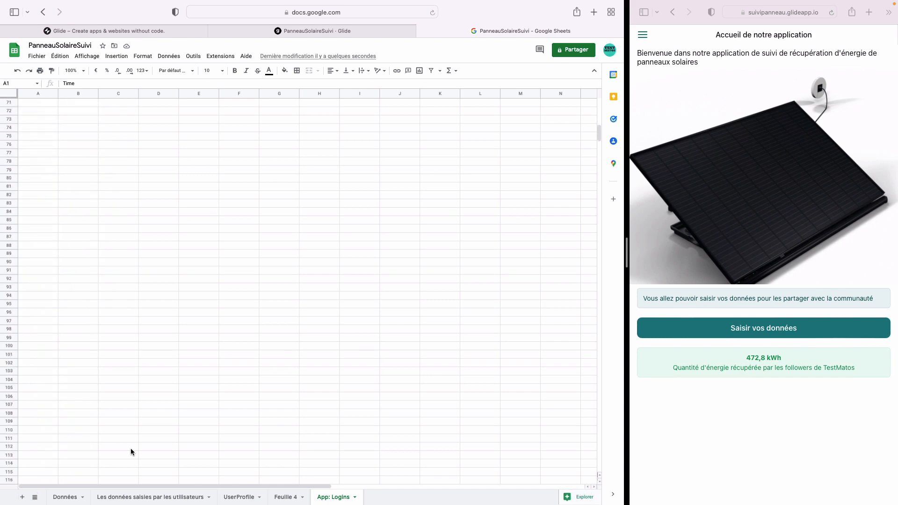
left_click(66, 498)
Step: Switch to the Glide editor's app layout for PanneauSolaireSuivi and add a new tab to the app
left_click(338, 31)
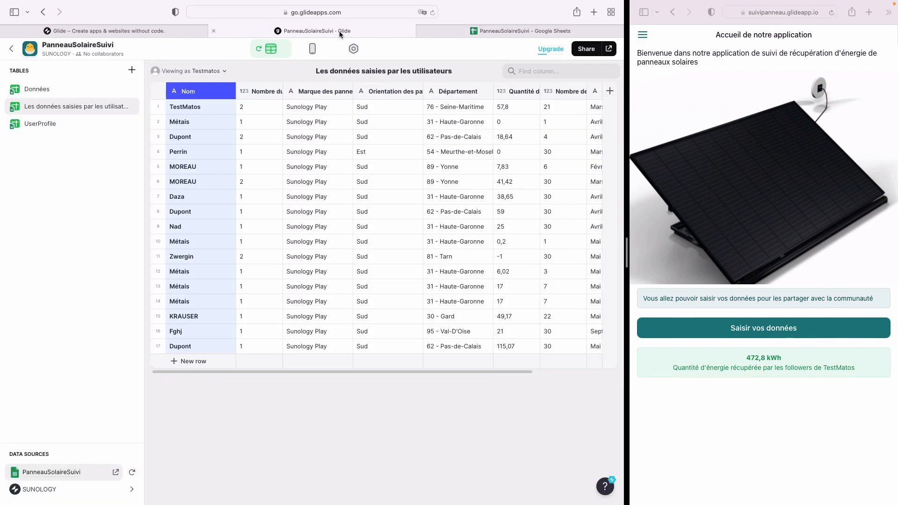
left_click(312, 48)
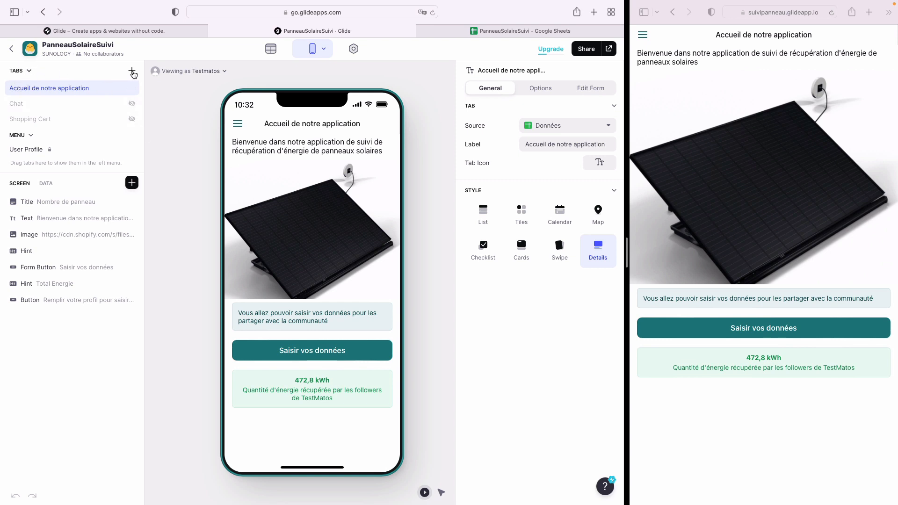
left_click(132, 71)
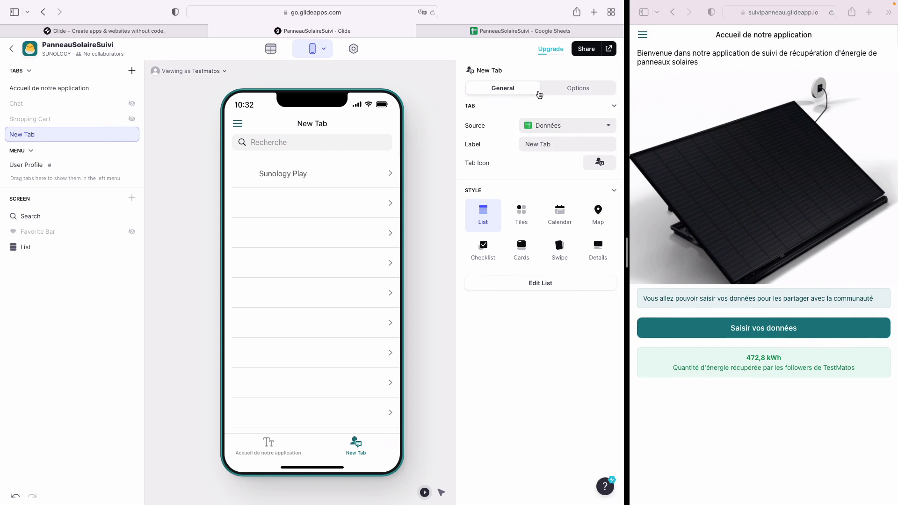
Step: Label the new tab Mes données and set its source to Les données saisies par les utilisateurs
left_click(559, 144)
key("Right")
type("Me")
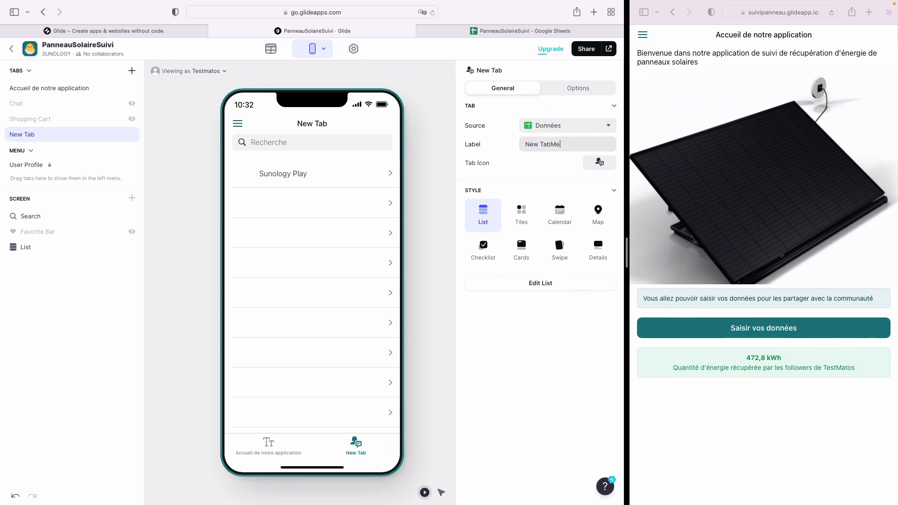
key("BackSpace")
key("super+a")
type("M")
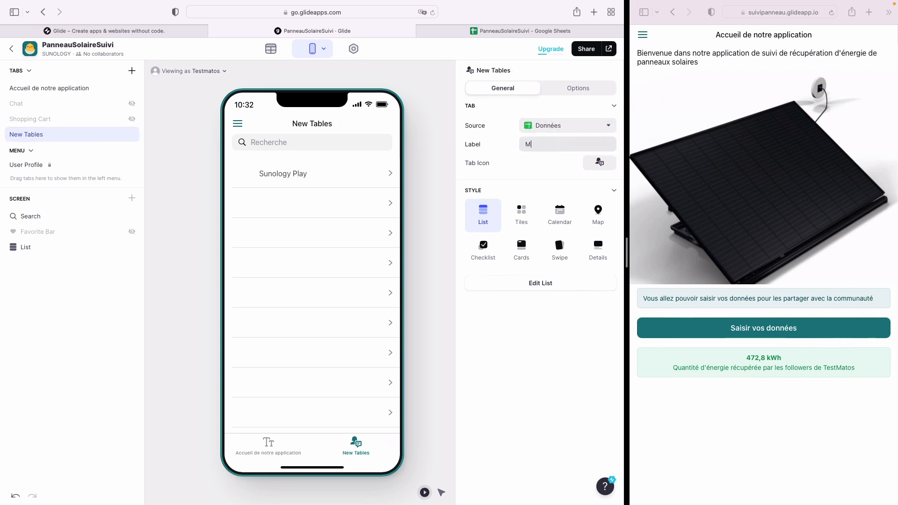
type("es données")
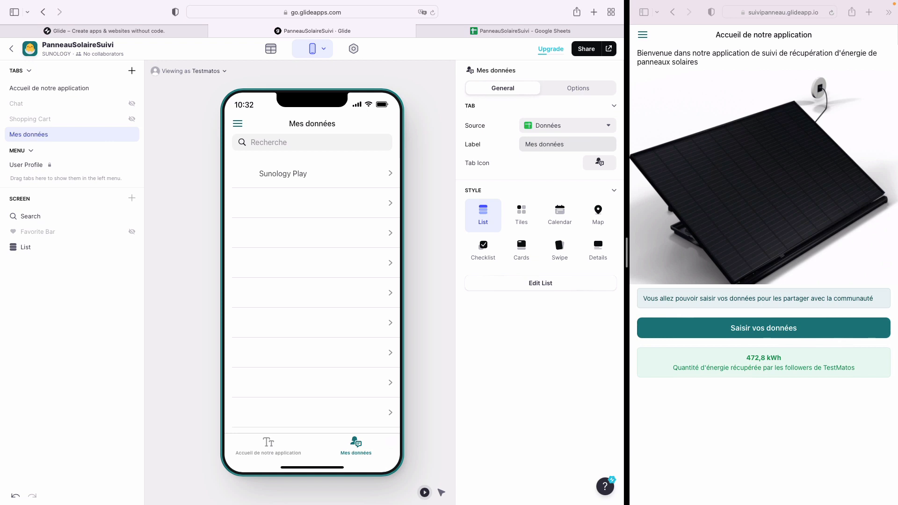
left_click(584, 125)
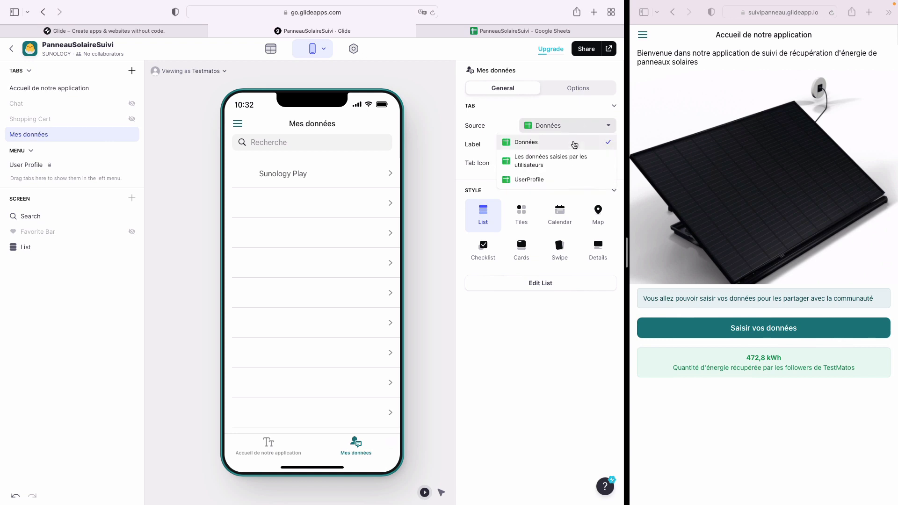
left_click(570, 160)
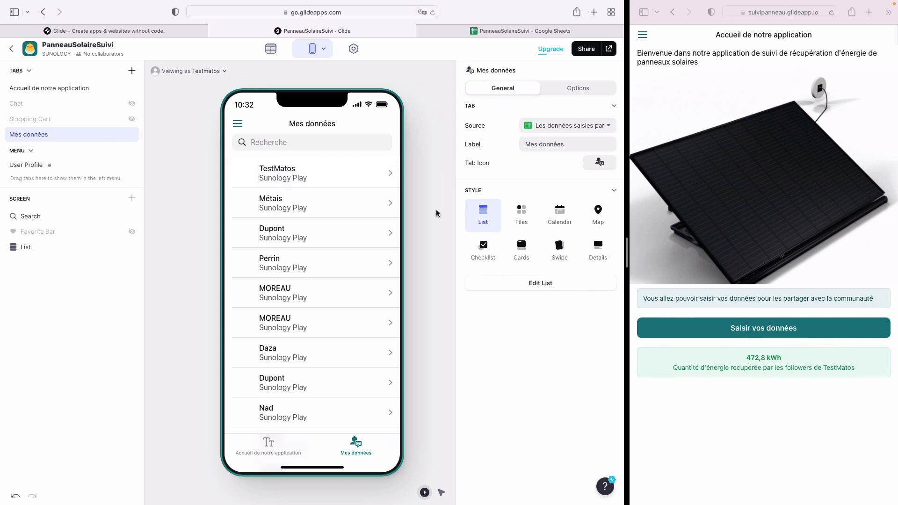
Step: Add a data filter to the Mes données list on the Nom column with the condition "is"
left_click(16, 250)
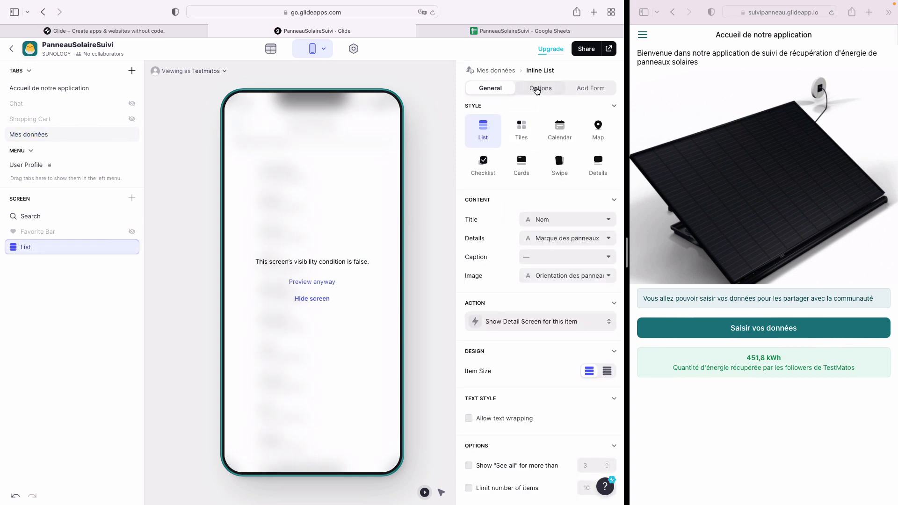
left_click(536, 92)
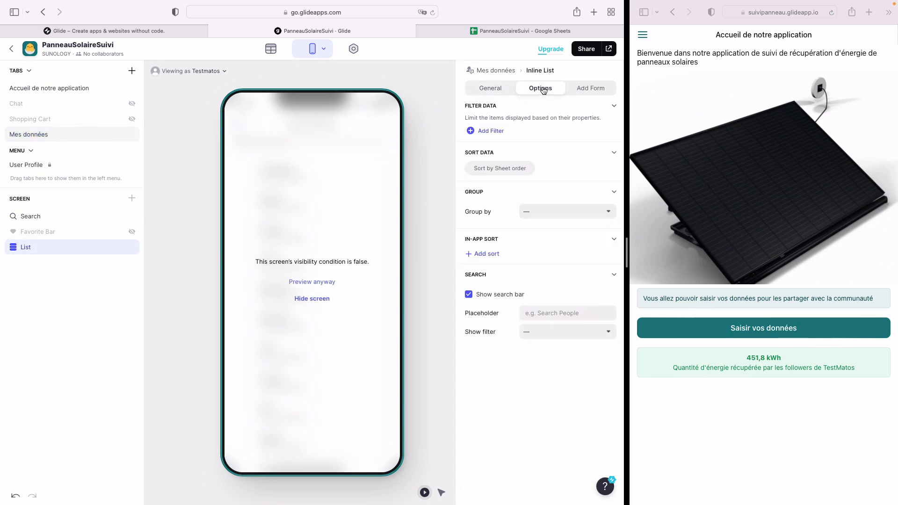
left_click(491, 131)
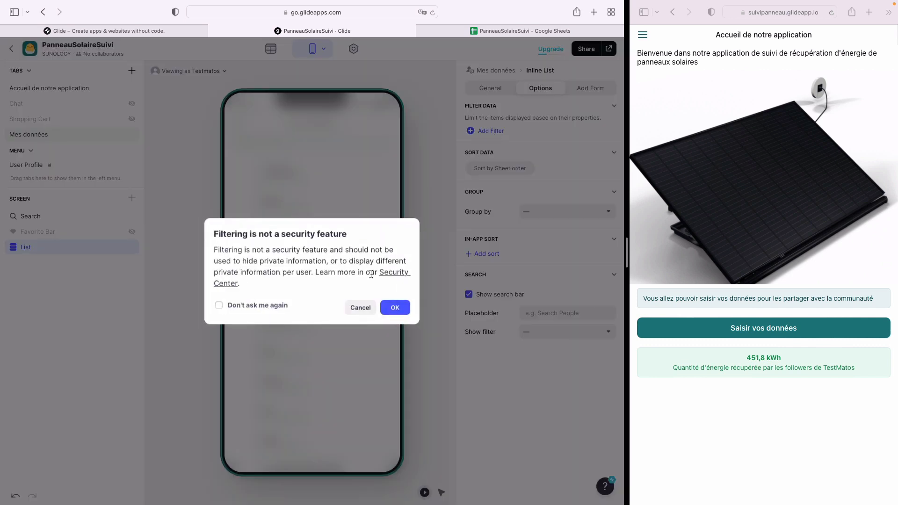
left_click(396, 307)
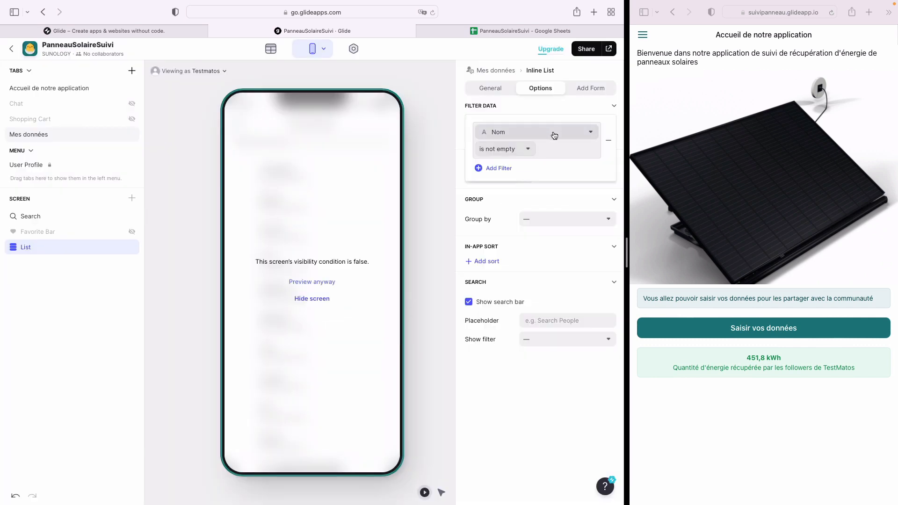
left_click(527, 150)
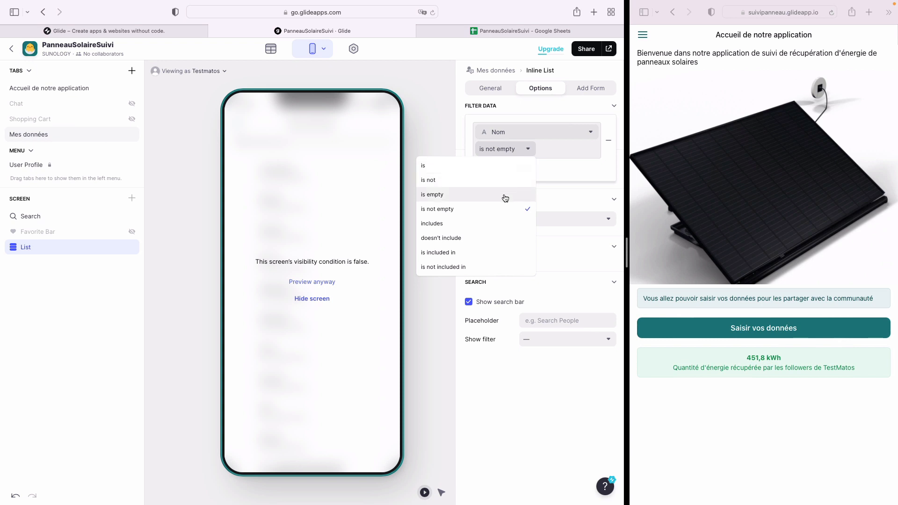
left_click(501, 173)
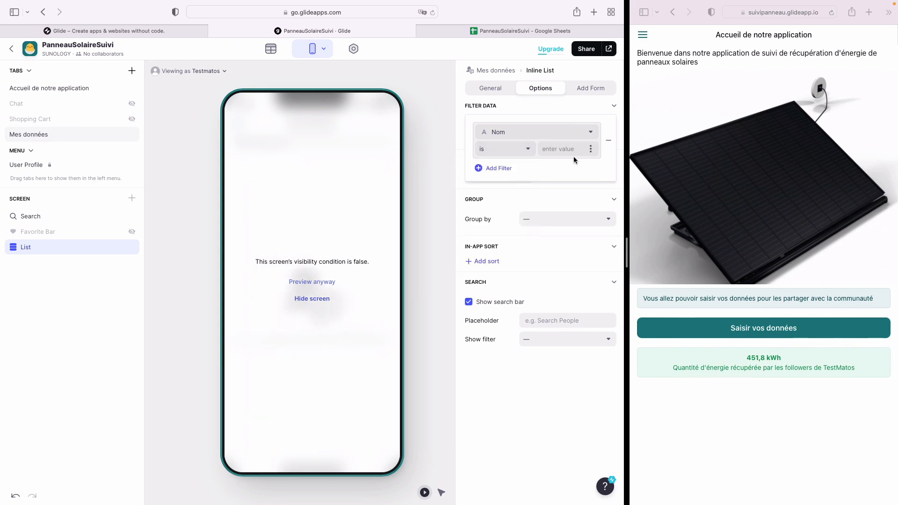
Step: Set the list filter's comparison value to Nom from the User Profile and close the filter settings
left_click(591, 149)
mouse_move(554, 202)
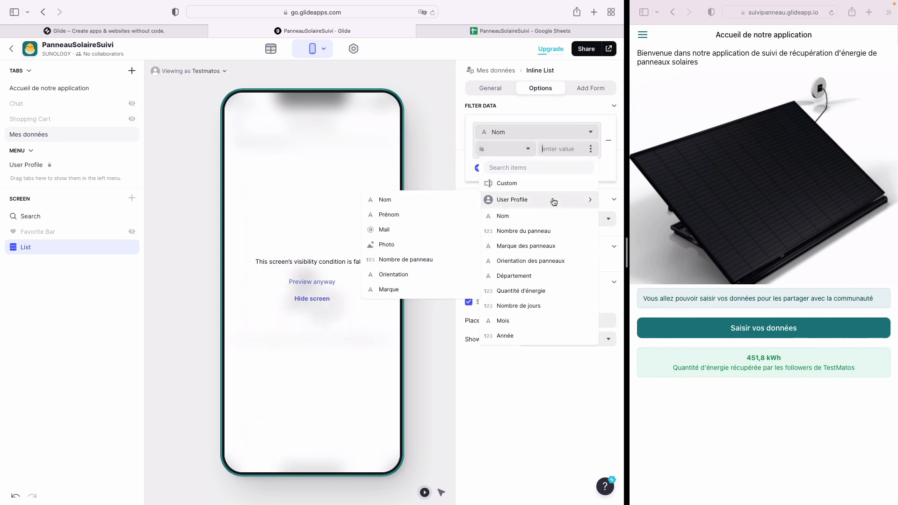
left_click(464, 199)
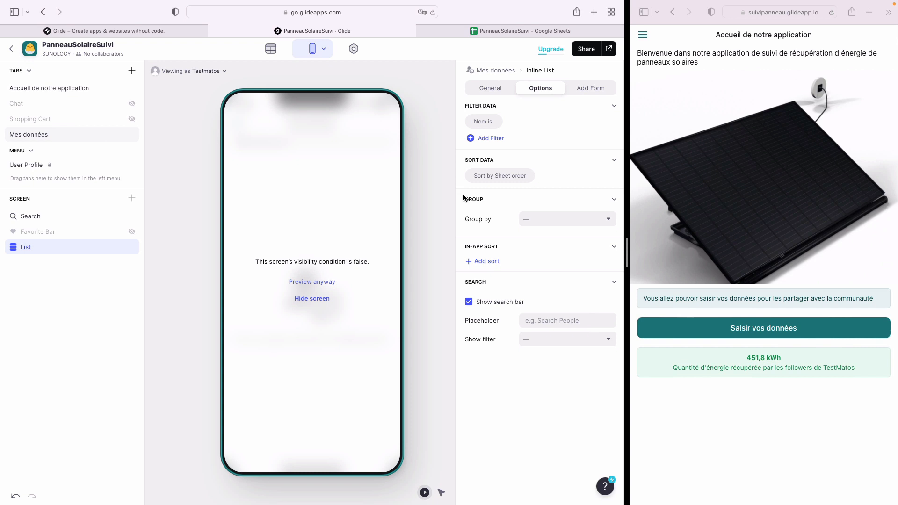
left_click(488, 122)
left_click(592, 150)
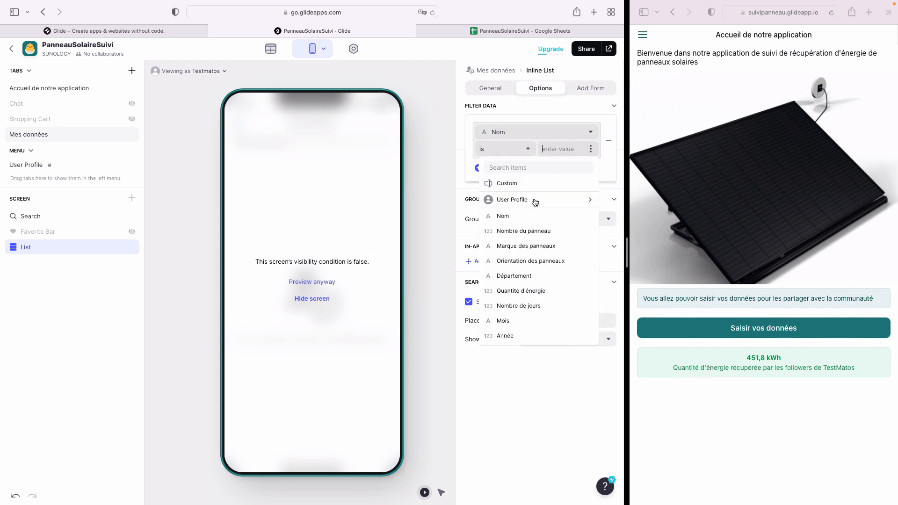
mouse_move(555, 200)
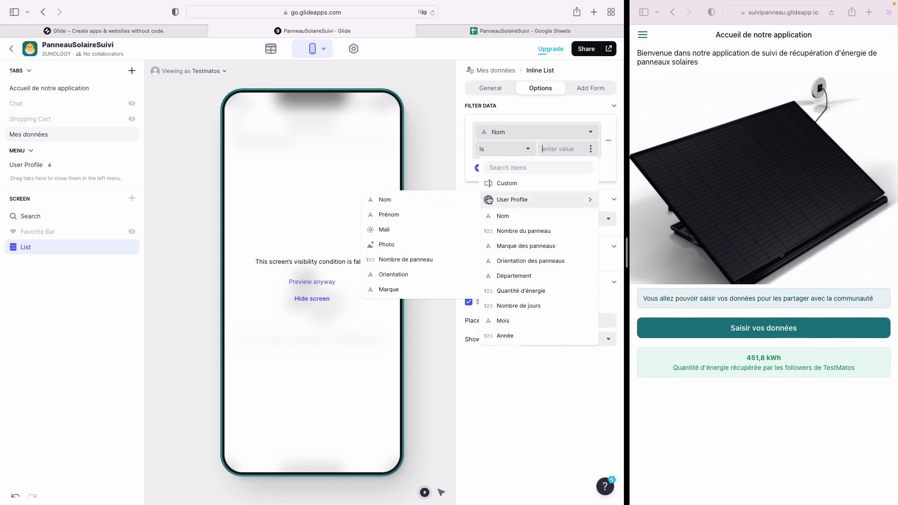
left_click(461, 200)
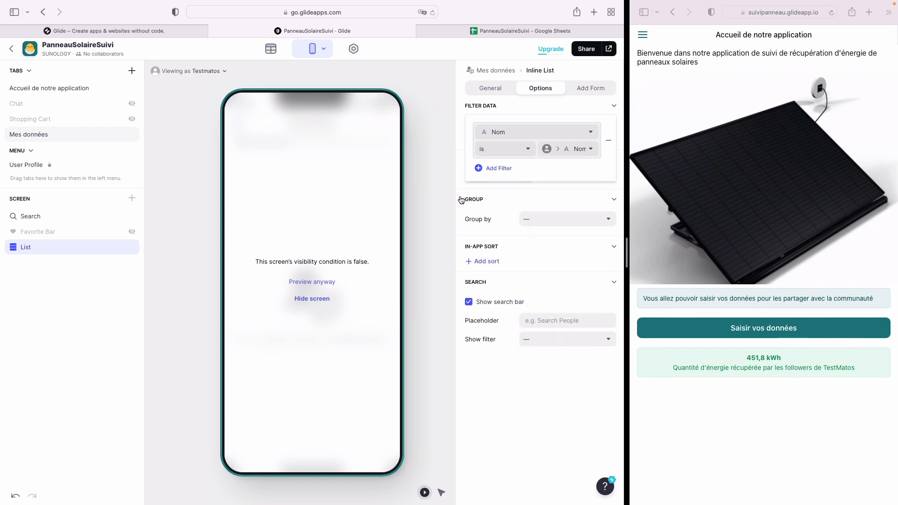
left_click(561, 195)
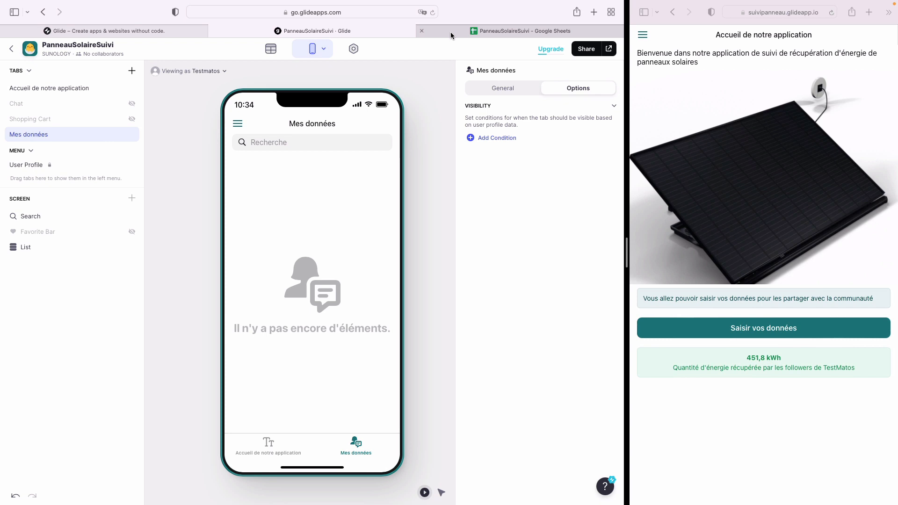
Step: Switch to Google Sheets and compare the first Nom entry in the user-entered data and UserProfile sheets
left_click(451, 35)
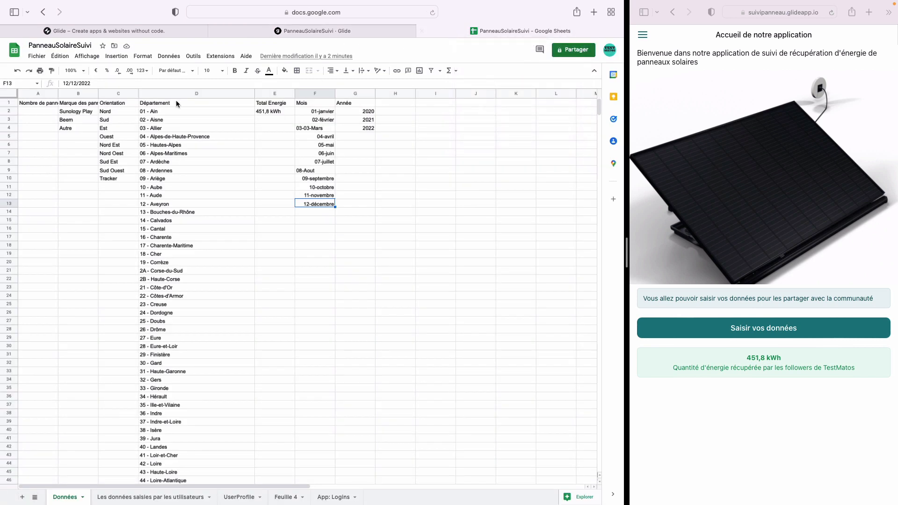
left_click(133, 497)
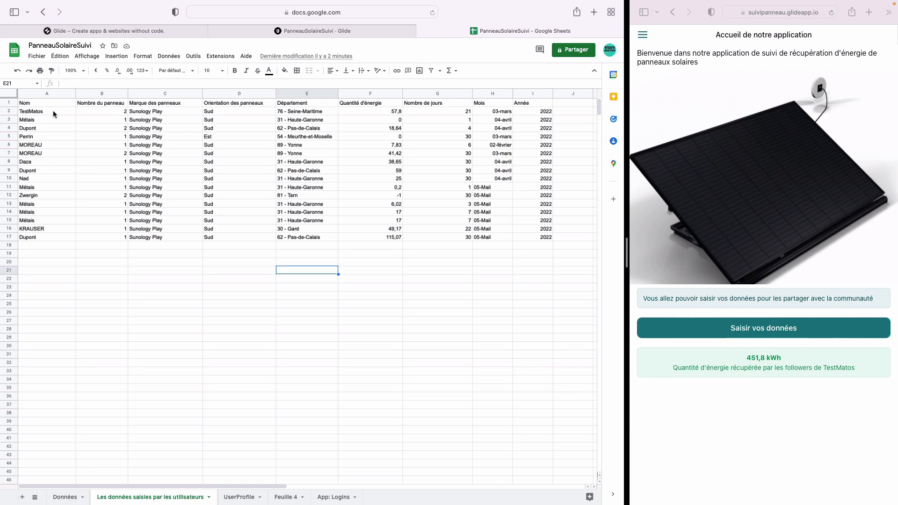
left_click(303, 32)
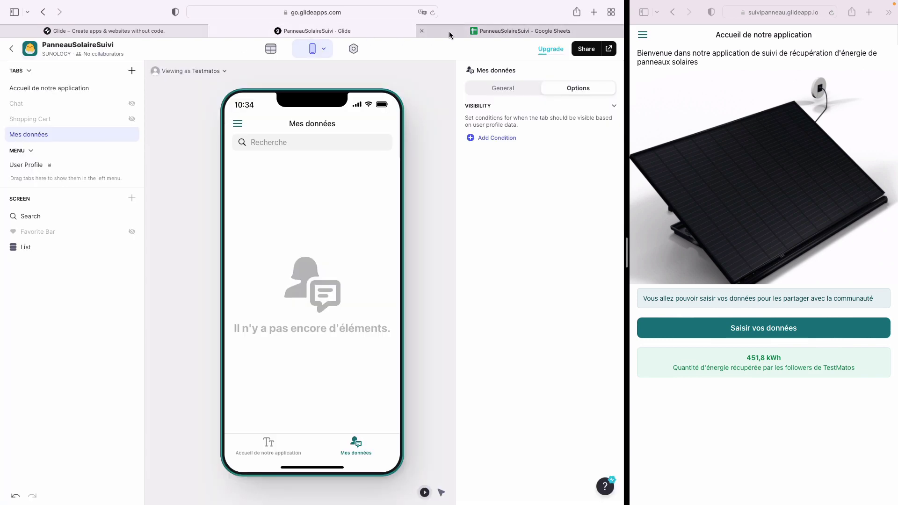
left_click(496, 31)
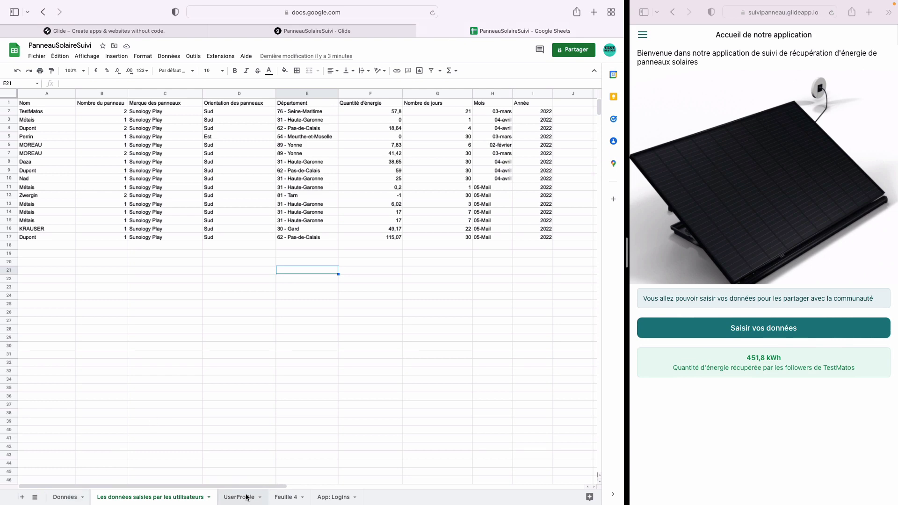
left_click(247, 497)
left_click(45, 114)
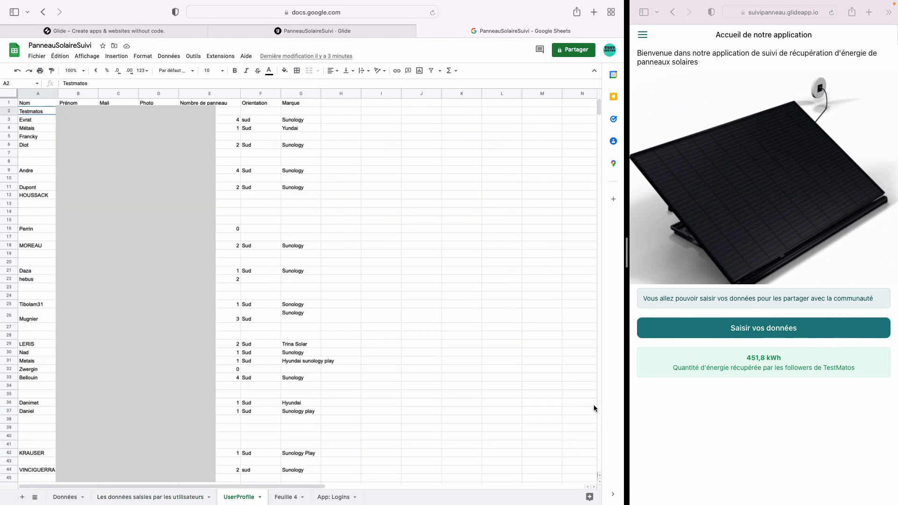
Step: Reload the published app, view its Mes données tab and check the signed-in profile name
left_click(830, 12)
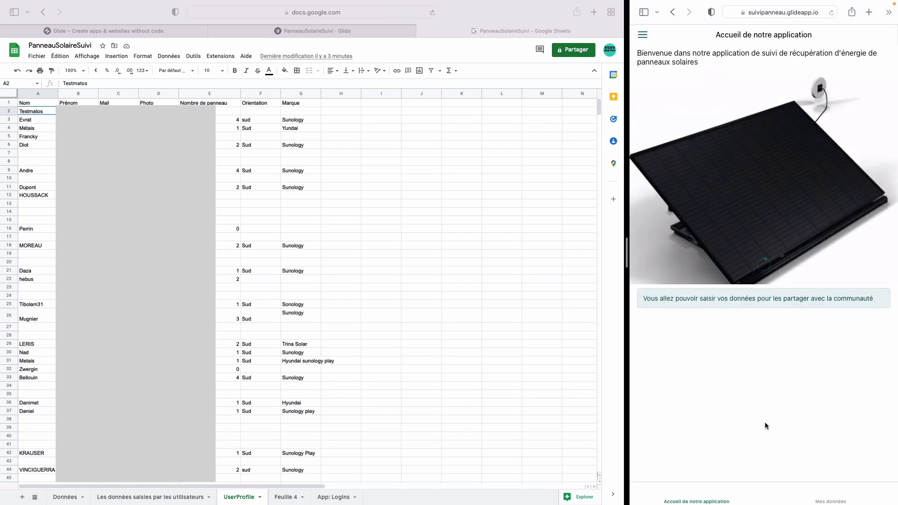
left_click(831, 495)
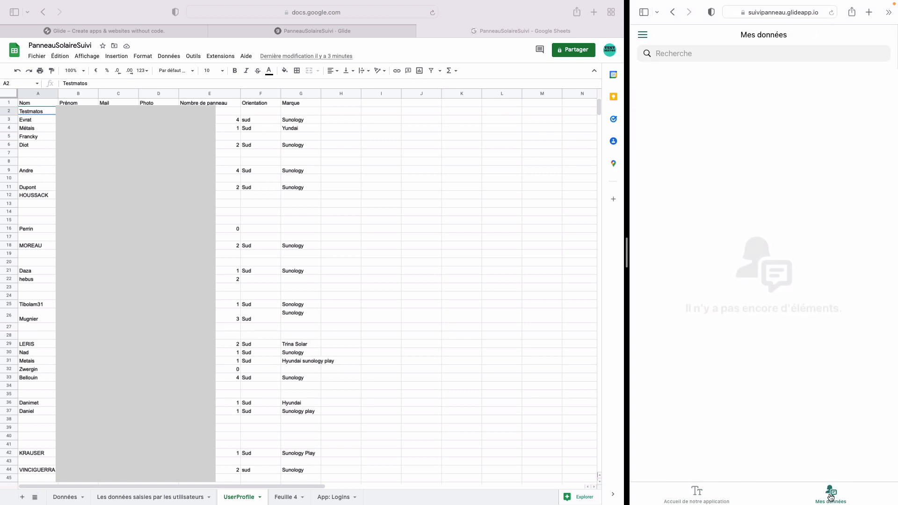
left_click(642, 36)
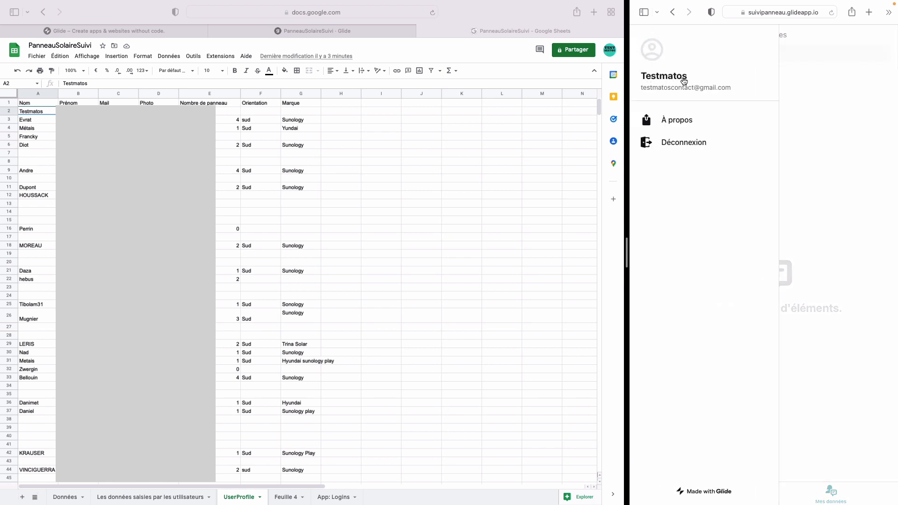
left_click(823, 178)
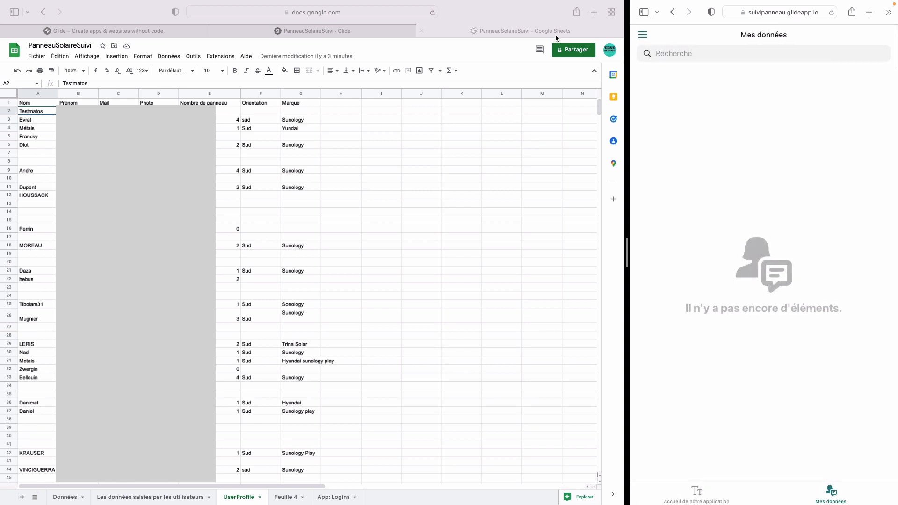
Step: Return to the Glide editor and review the Mes données list's Nom filter and its User Profile comparison value
left_click(353, 29)
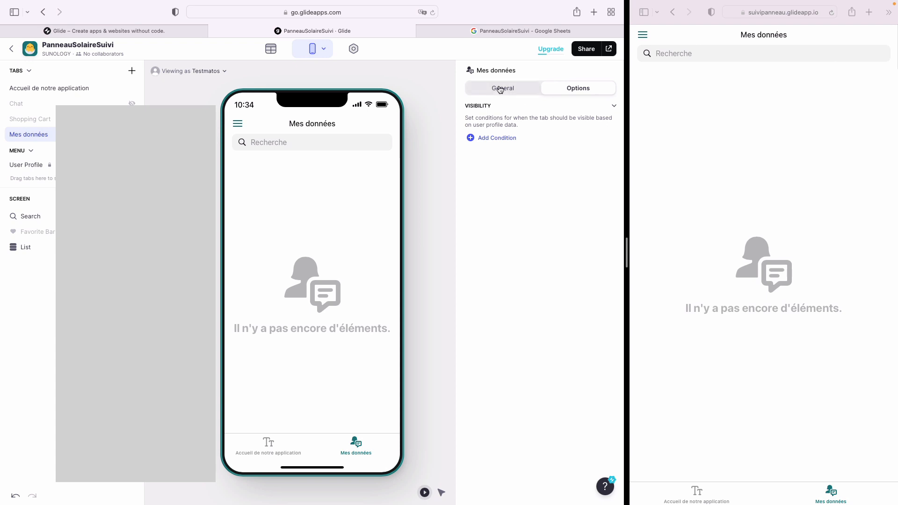
left_click(25, 246)
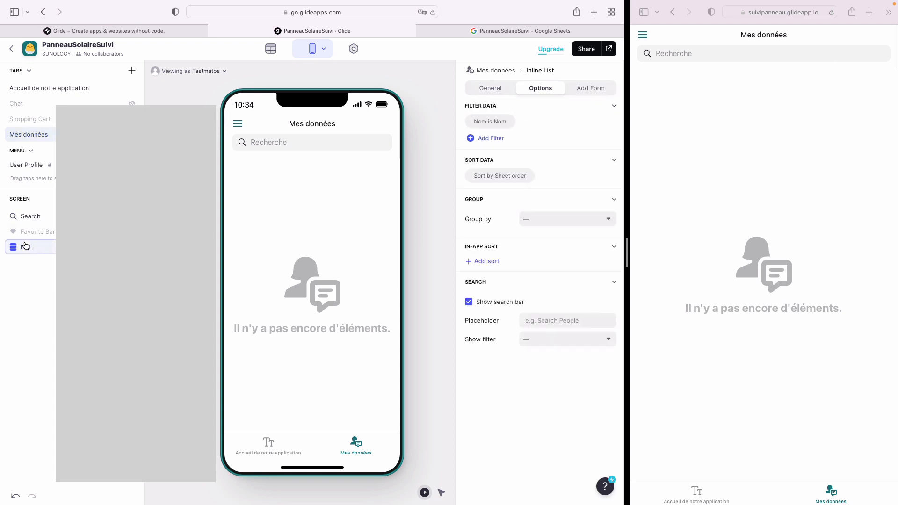
left_click(501, 124)
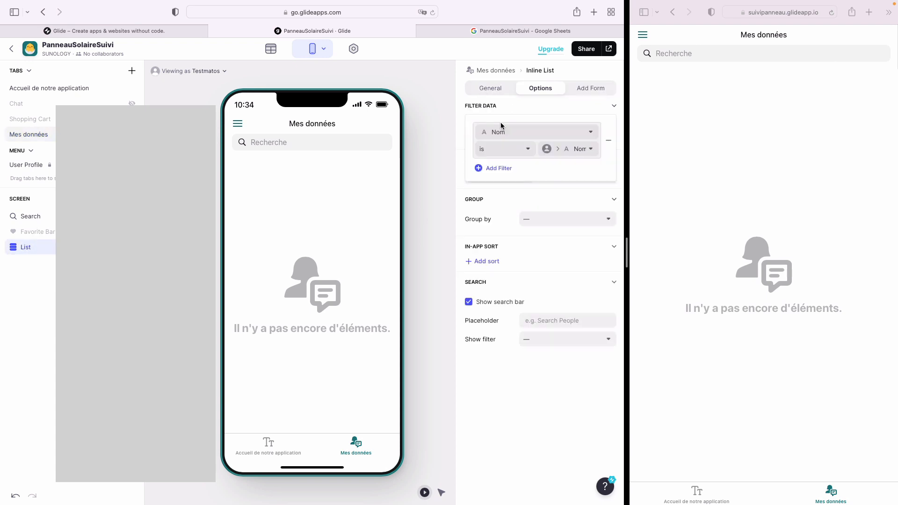
left_click(592, 148)
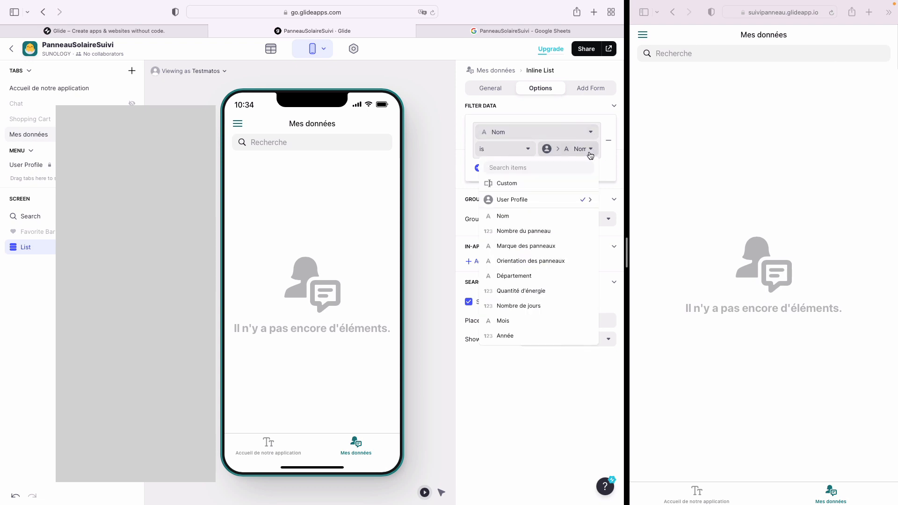
left_click(559, 199)
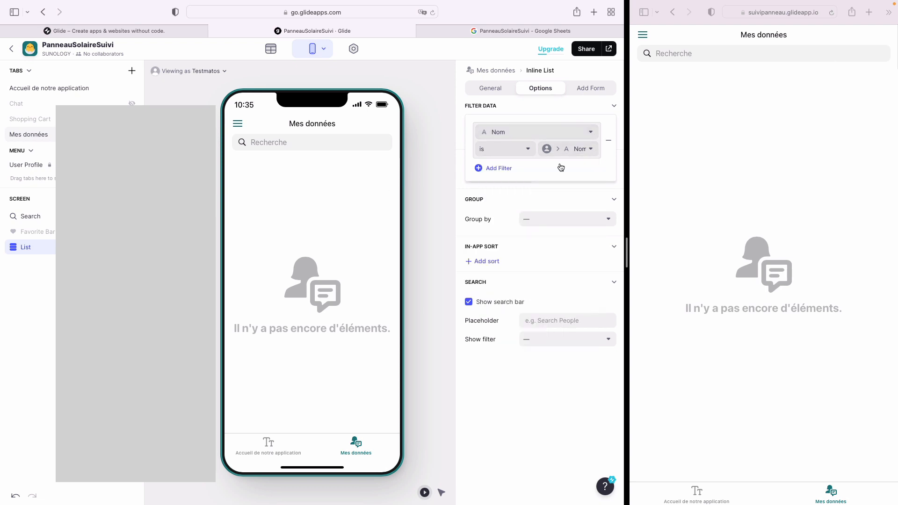
left_click(546, 195)
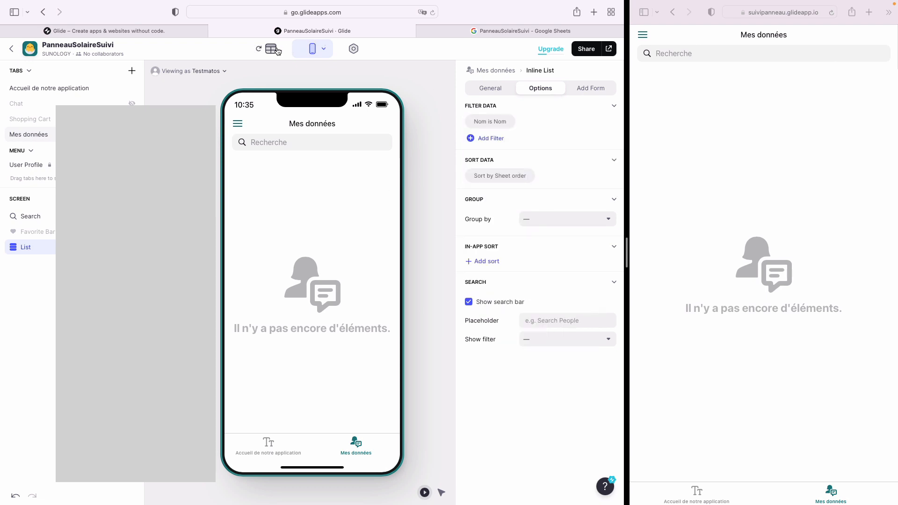
Step: Switch to Google Sheets and correct the first Nom entry in the user-entered data sheet to Testmatos, matching the UserProfile spelling
left_click(460, 32)
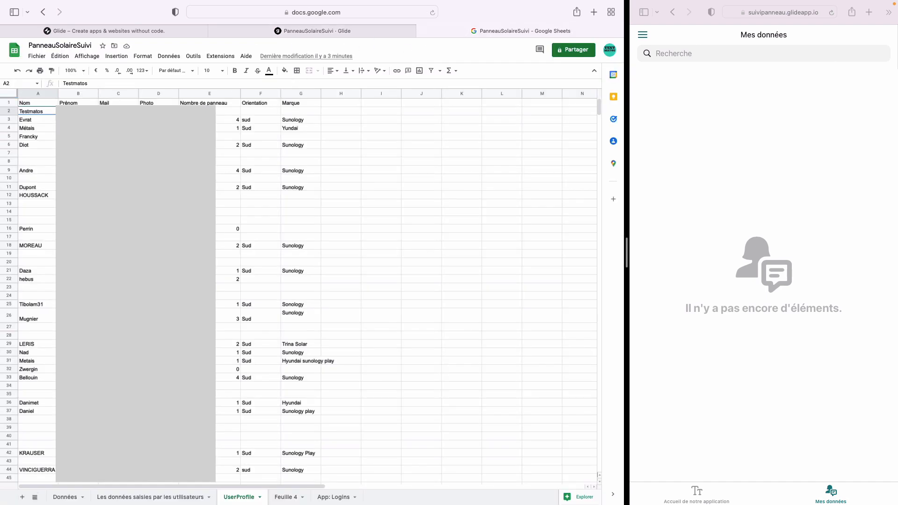
left_click(170, 498)
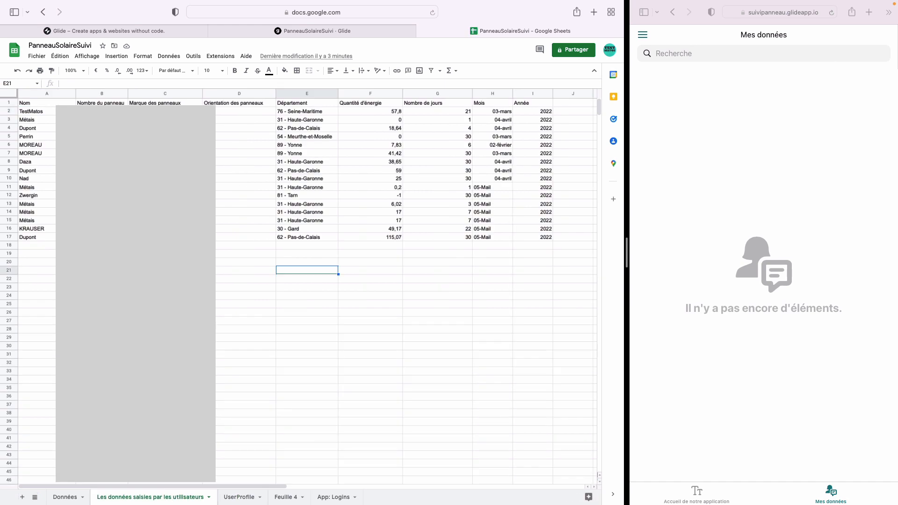
left_click(45, 113)
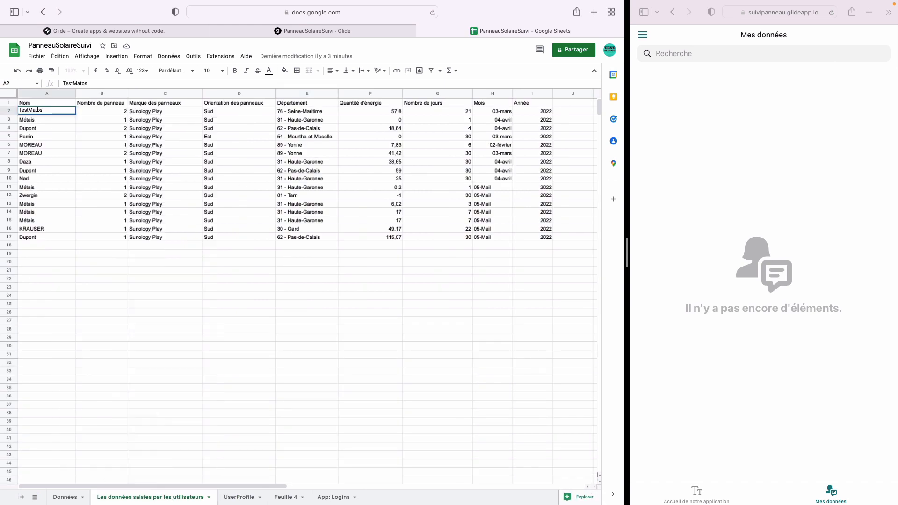
type("m")
left_click(67, 142)
Step: Return to the Glide editor, reload the published app beside it and view its Mes données tab
left_click(319, 33)
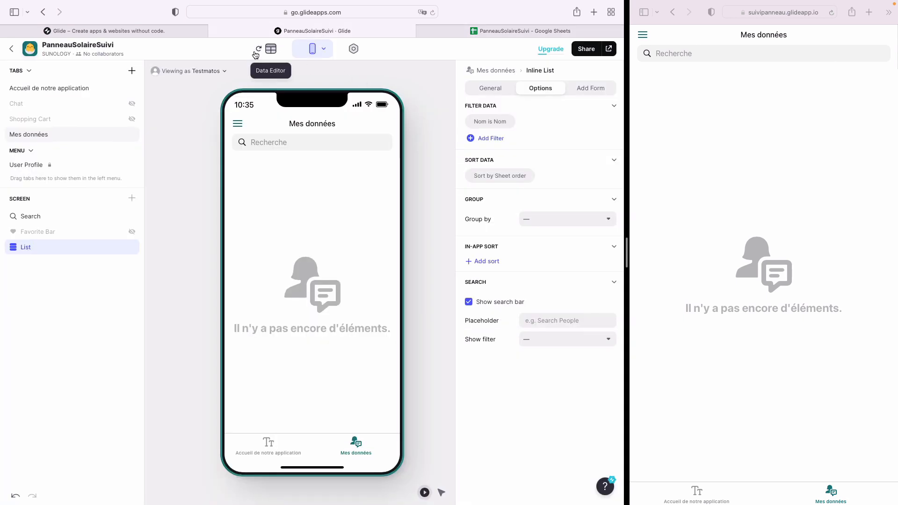
left_click(737, 92)
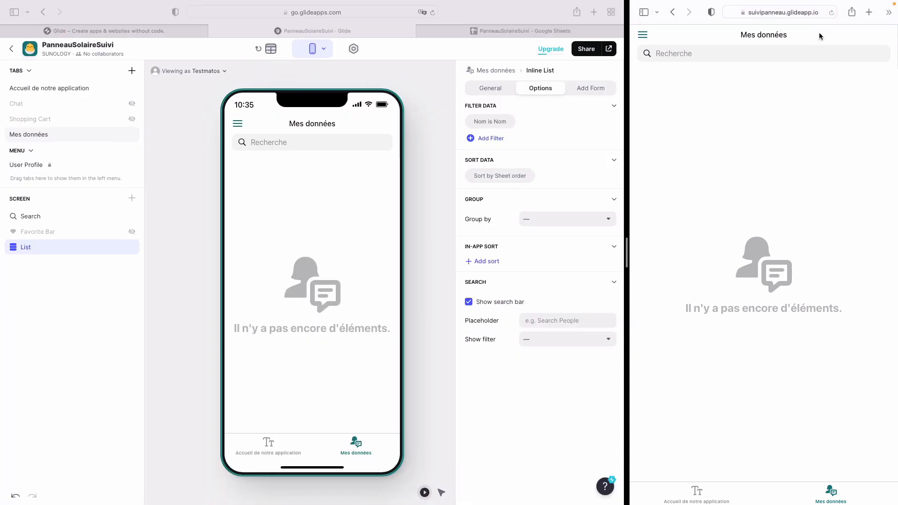
left_click(831, 13)
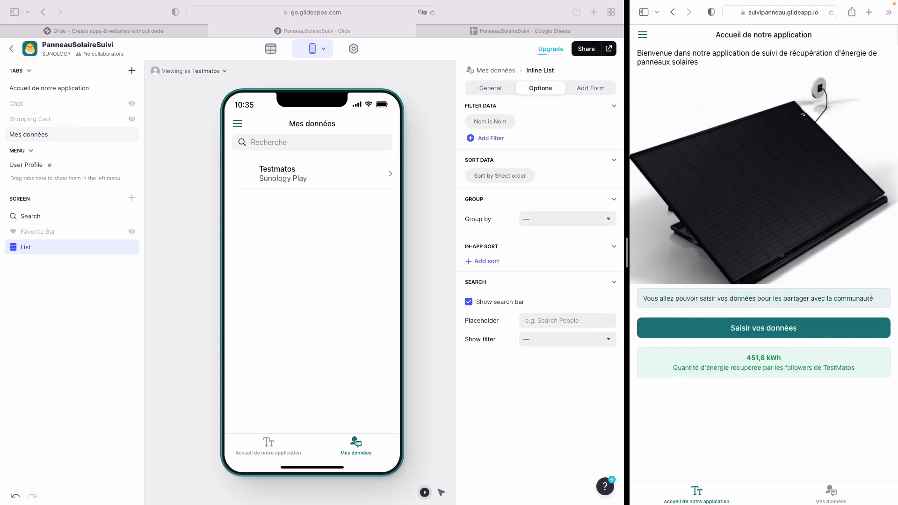
left_click(818, 494)
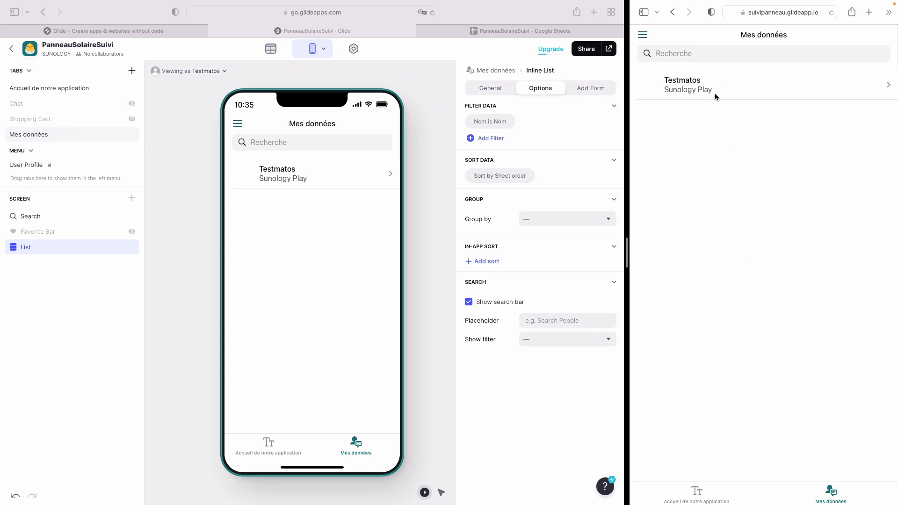
Step: Set the Mes données list's title to Mois and its details to Quantité d'énergie
left_click(376, 176)
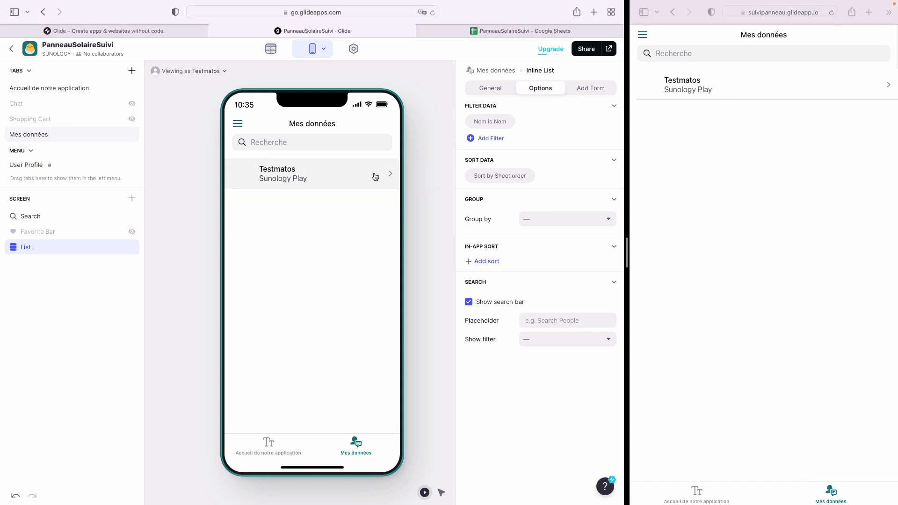
left_click(77, 247)
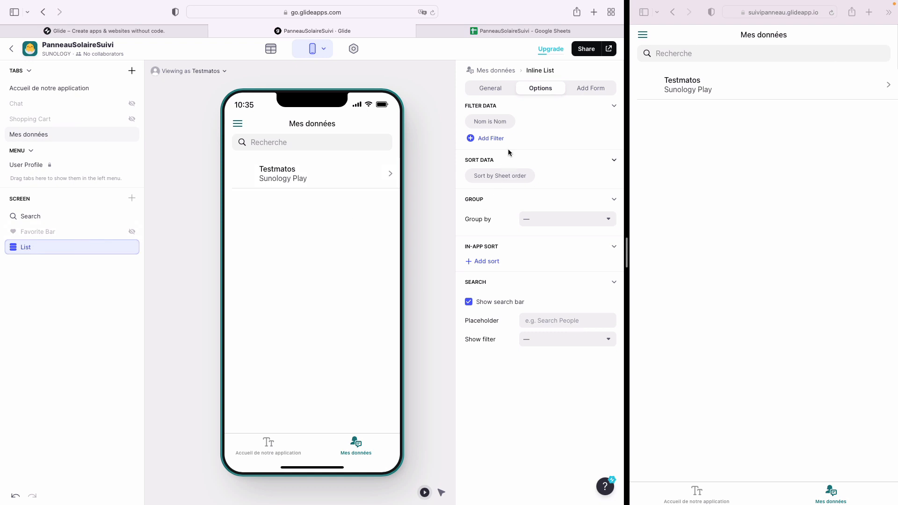
left_click(496, 71)
left_click(64, 246)
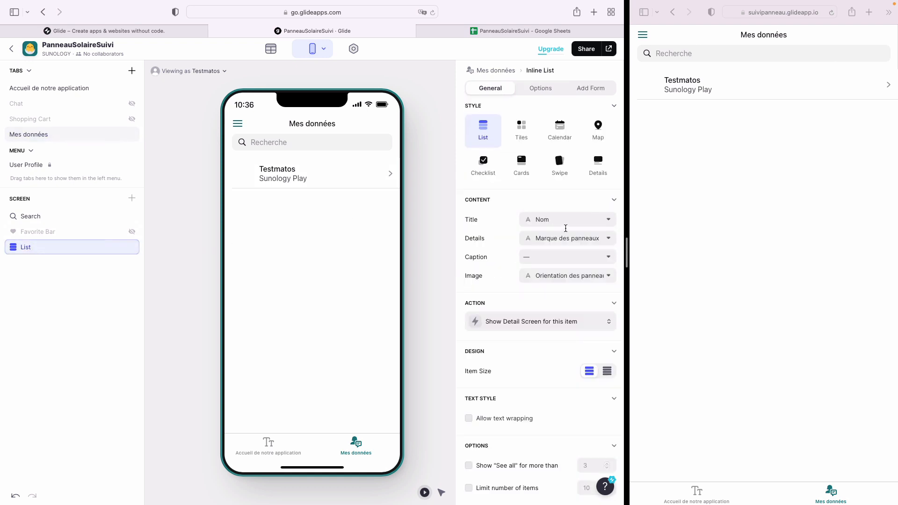
left_click(581, 222)
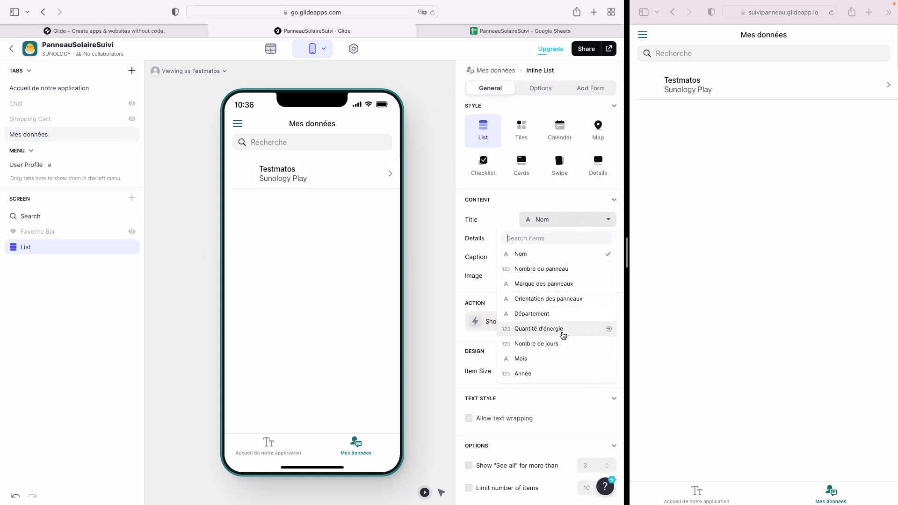
left_click(558, 360)
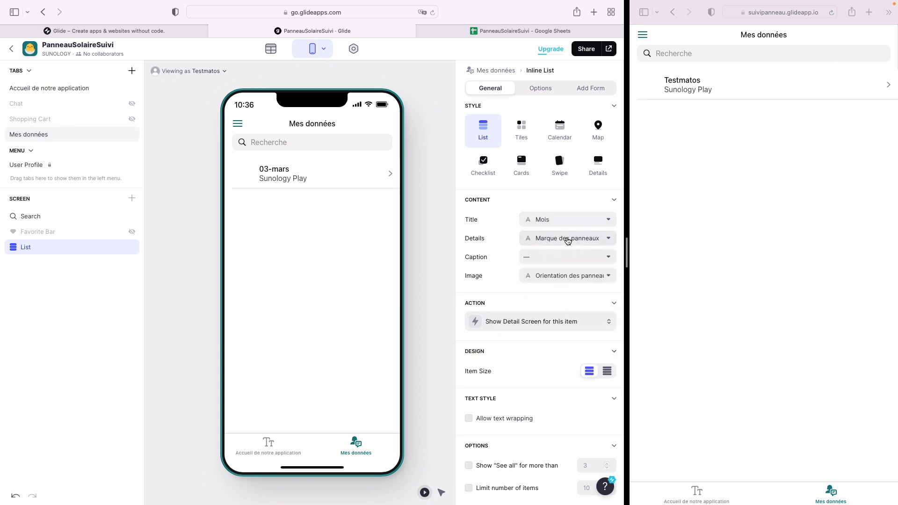
left_click(574, 239)
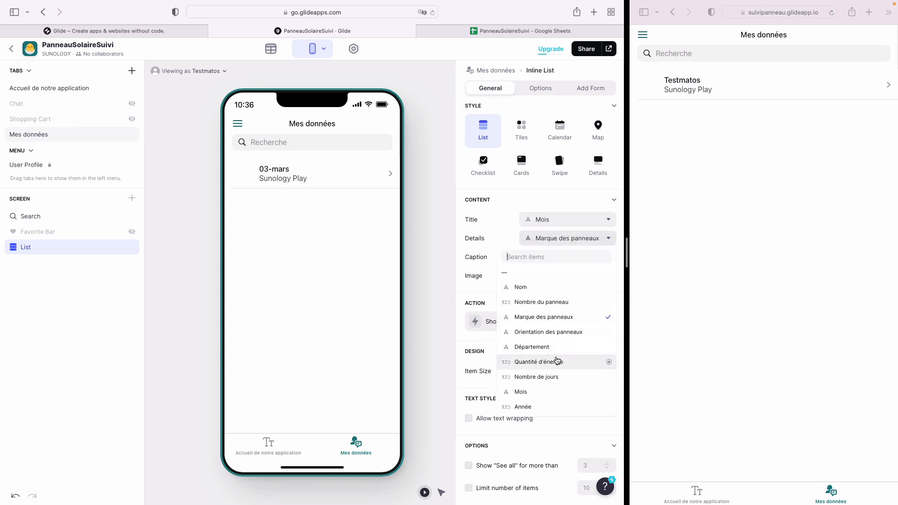
left_click(557, 362)
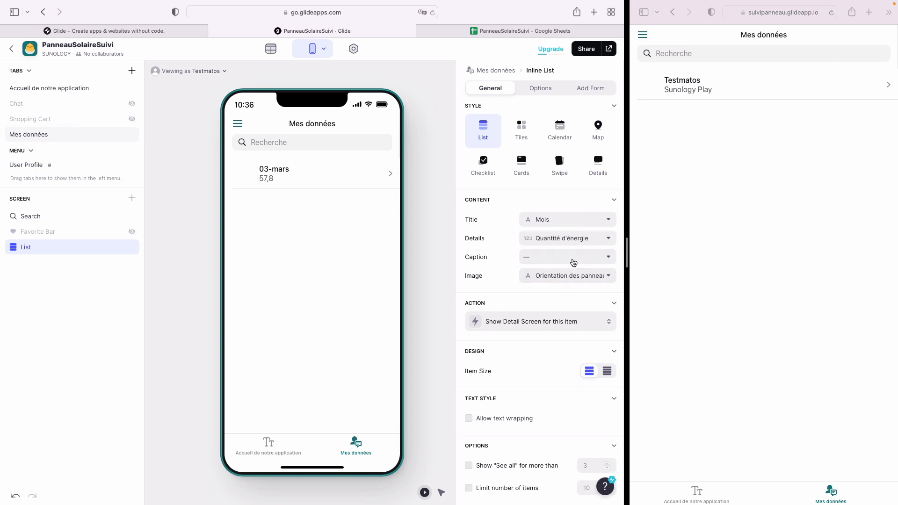
Step: Set the list's caption to Orientation des panneaux and switch its items to the compact size
left_click(576, 257)
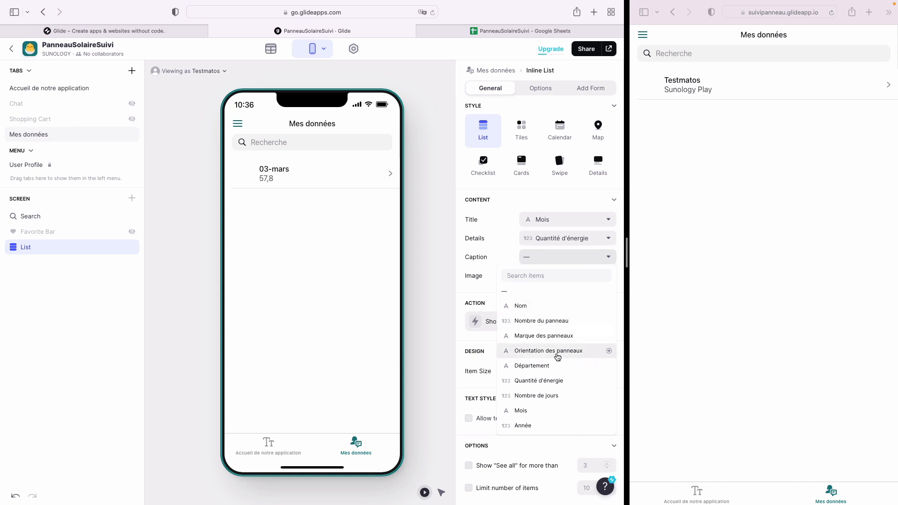
left_click(558, 350)
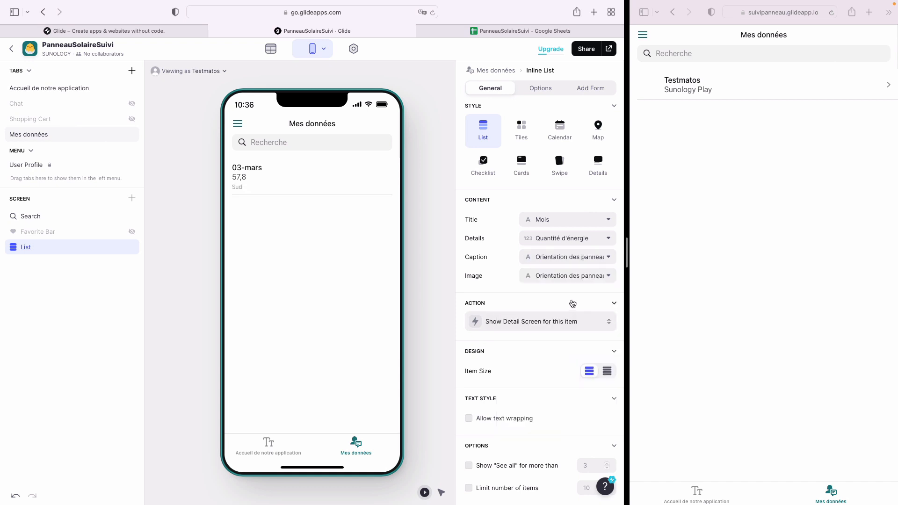
left_click(607, 371)
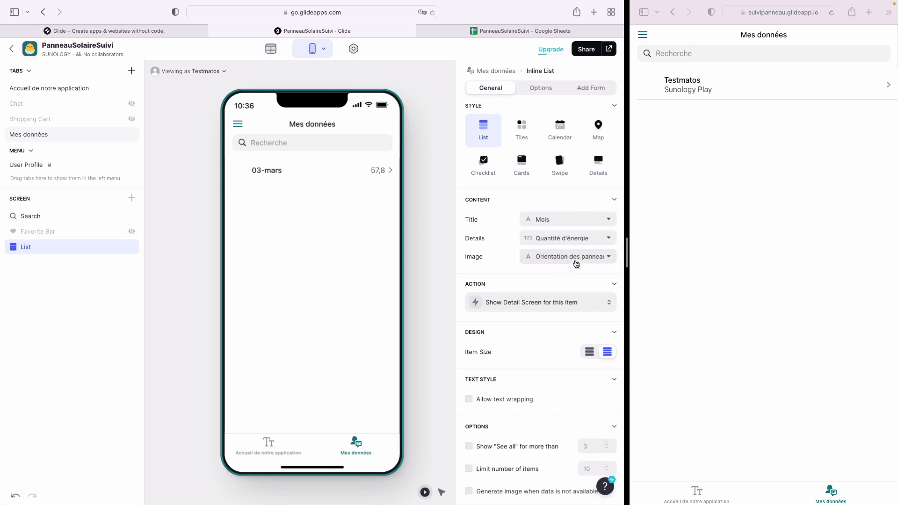
Step: Review the list's available Image and Details columns and its remaining action, design and display options
left_click(577, 264)
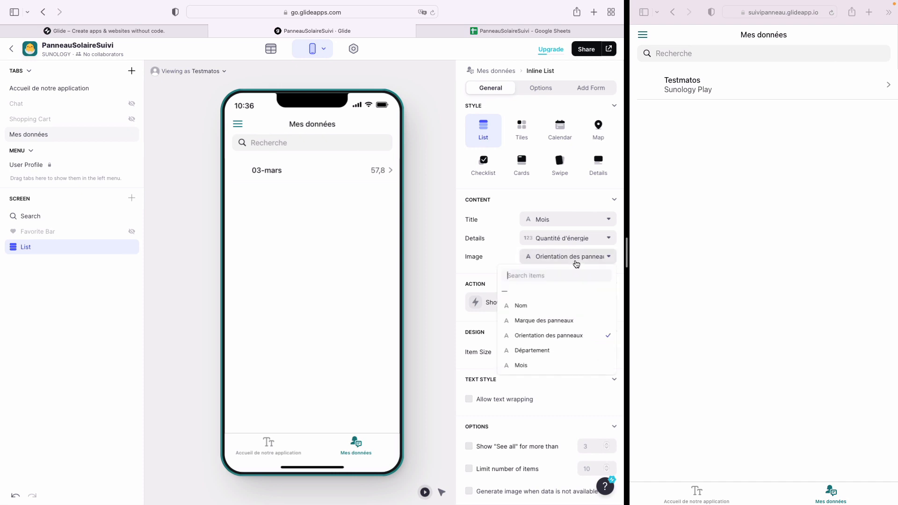
left_click(498, 245)
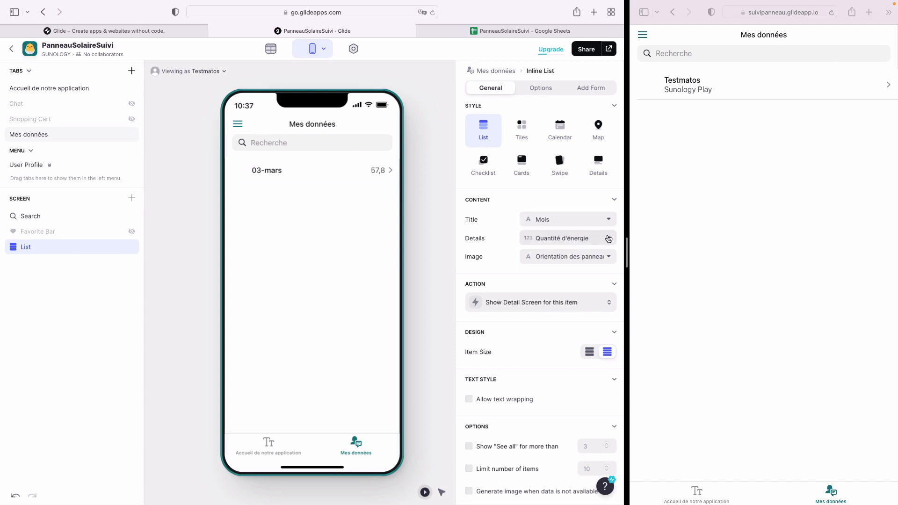
left_click(608, 238)
left_click(481, 239)
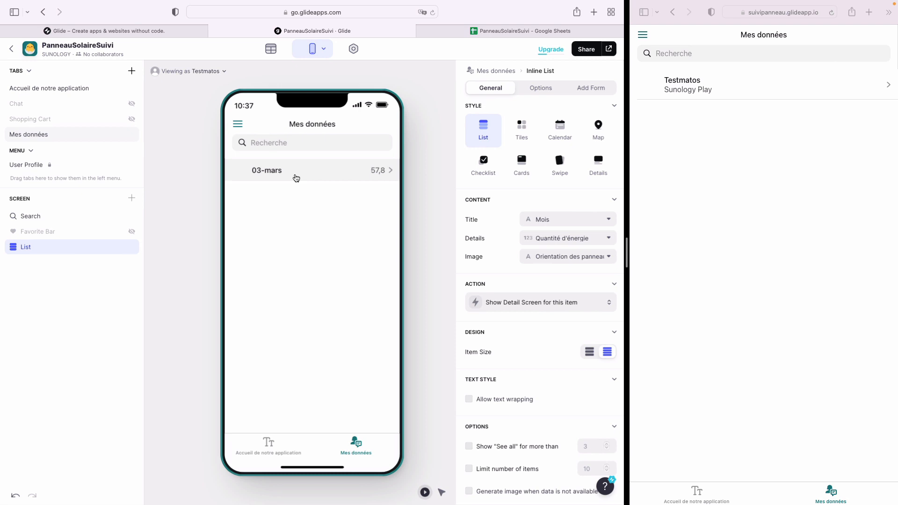
scroll(501, 260, "down", 2)
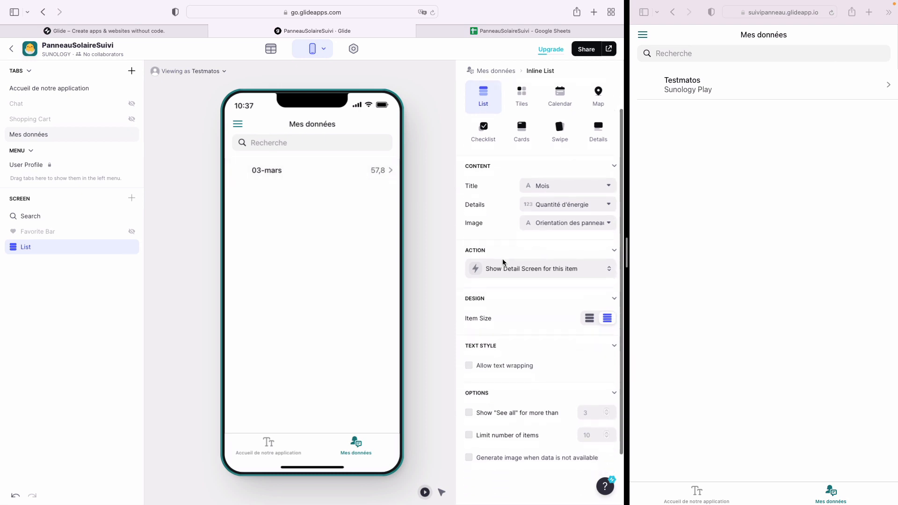
scroll(504, 262, "down", 4)
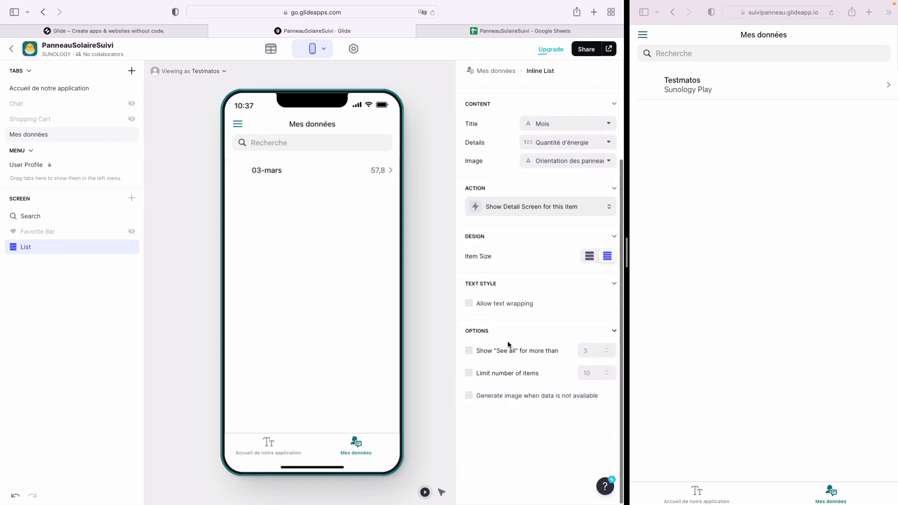
scroll(505, 344, "up", 6)
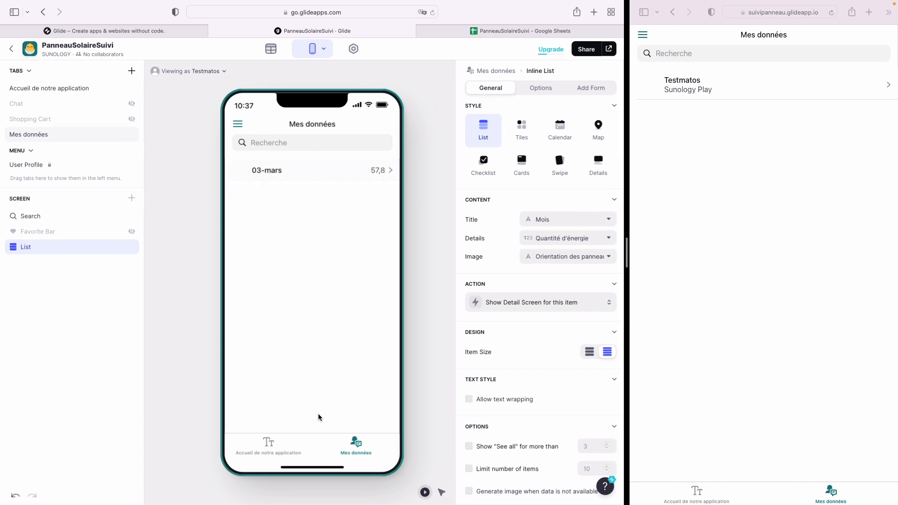
Step: Preview the Mes données tab as Anyone and again as the Testmatos user
left_click(195, 71)
left_click(183, 122)
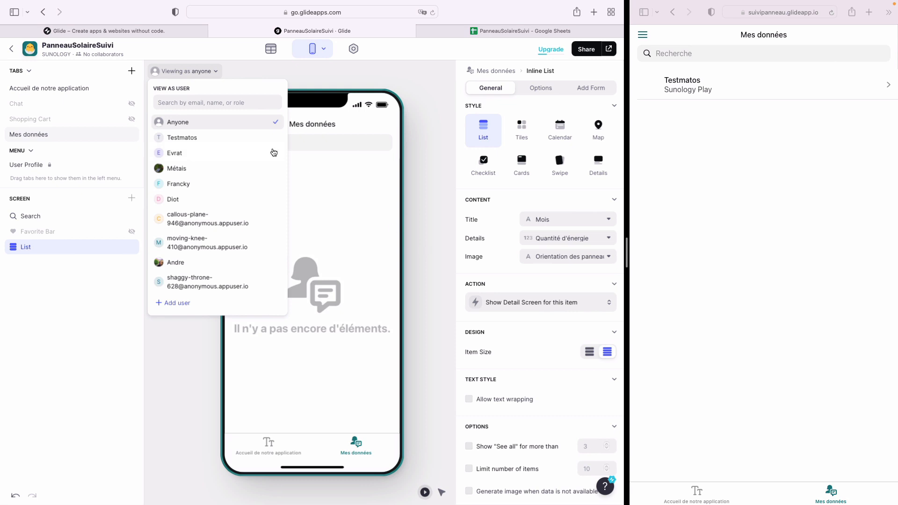
left_click(219, 139)
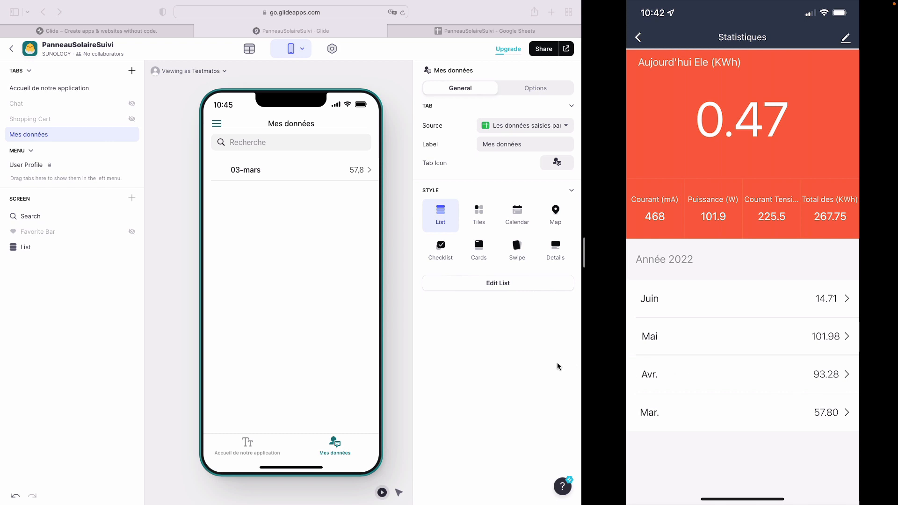
Step: Open the Saisir vos données form from the preview's home tab and set the panel count to 2 and the orientation to Sud
left_click(243, 447)
left_click(243, 447)
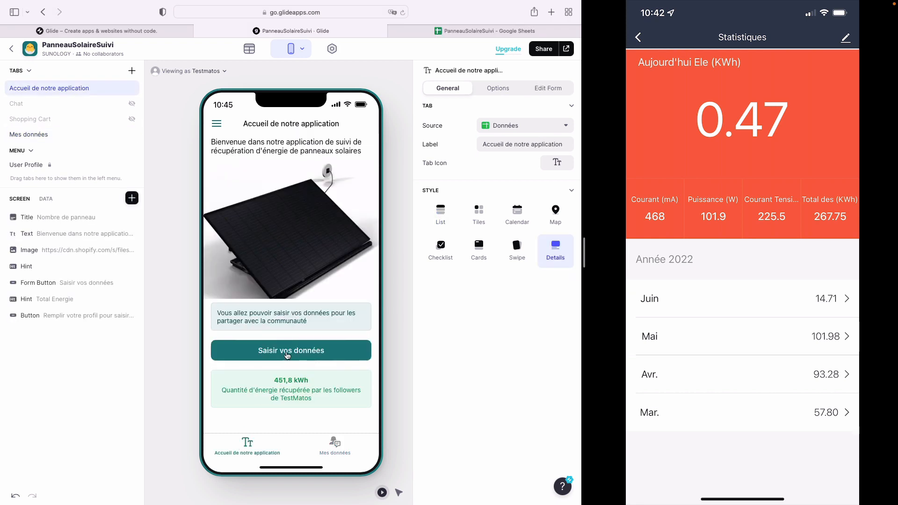
left_click(286, 353)
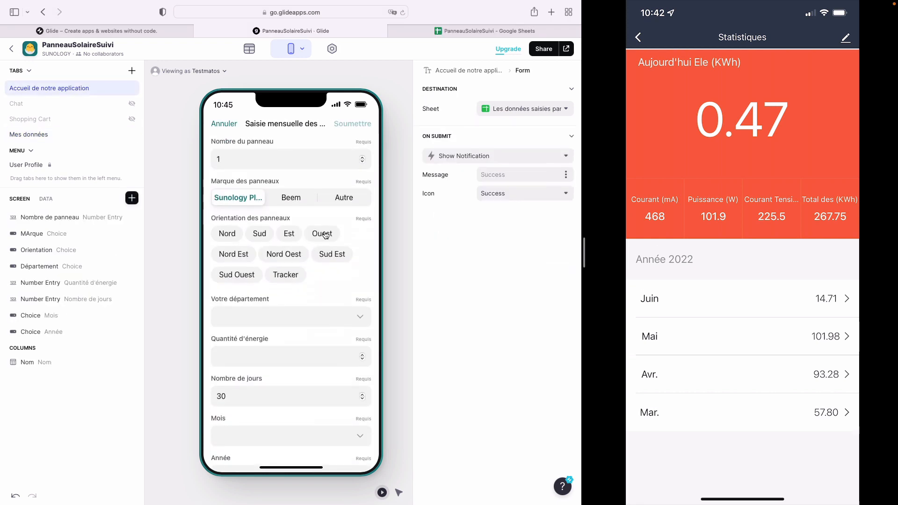
left_click(362, 157)
left_click(265, 233)
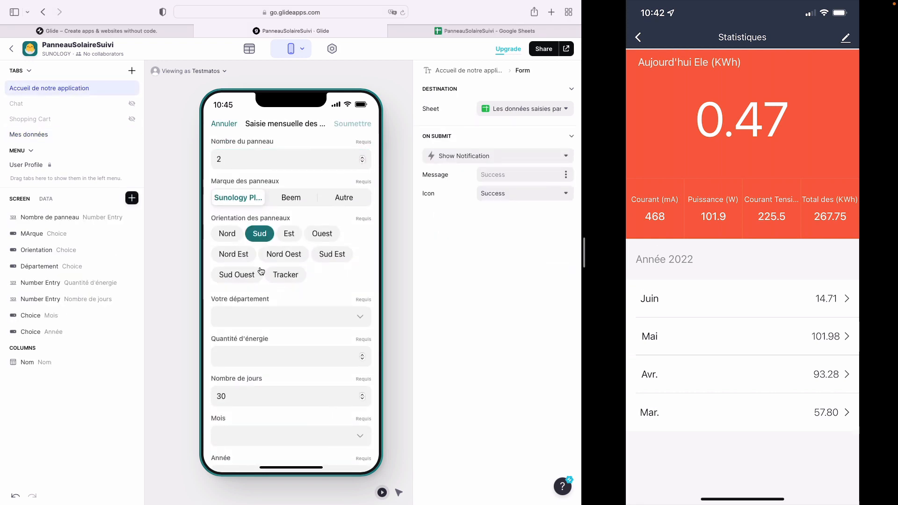
Step: Choose the department 76 - Seine-Maritime and enter 93,28 as the energy quantity in the form
left_click(345, 316)
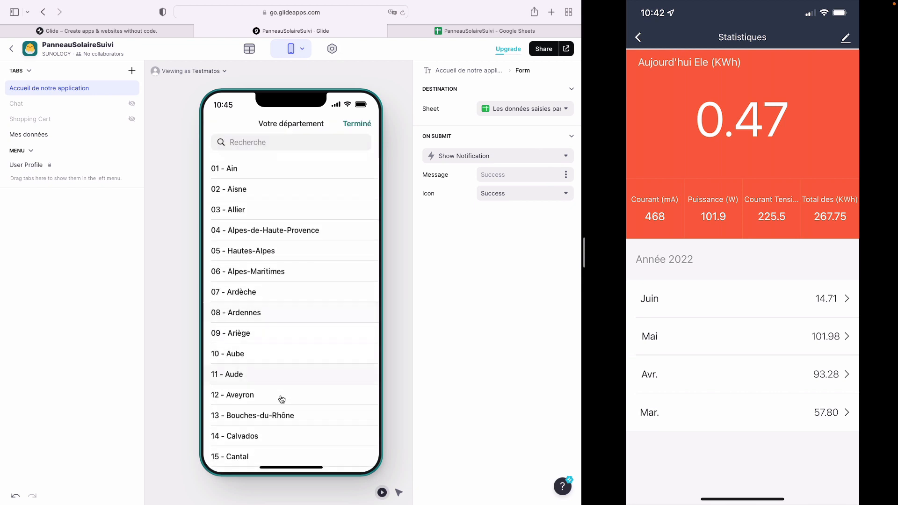
scroll(282, 399, "down", 20)
scroll(282, 399, "down", 5)
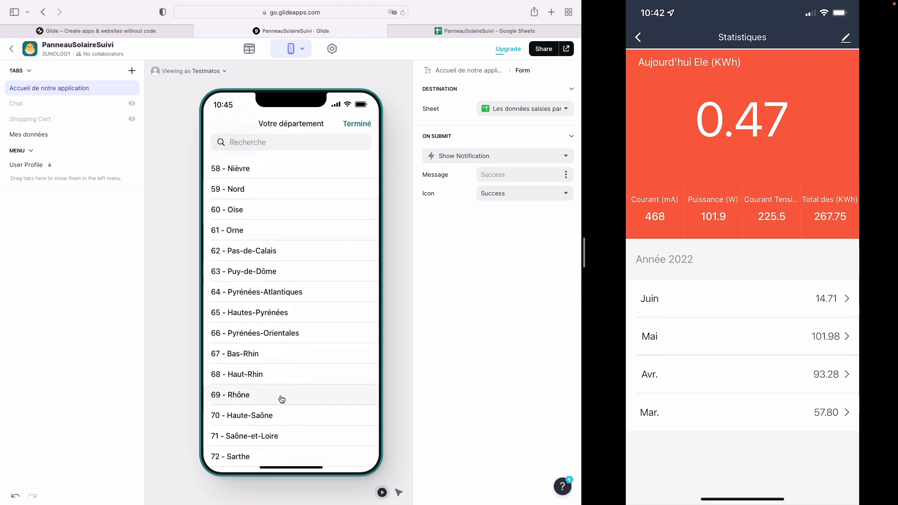
left_click(269, 432)
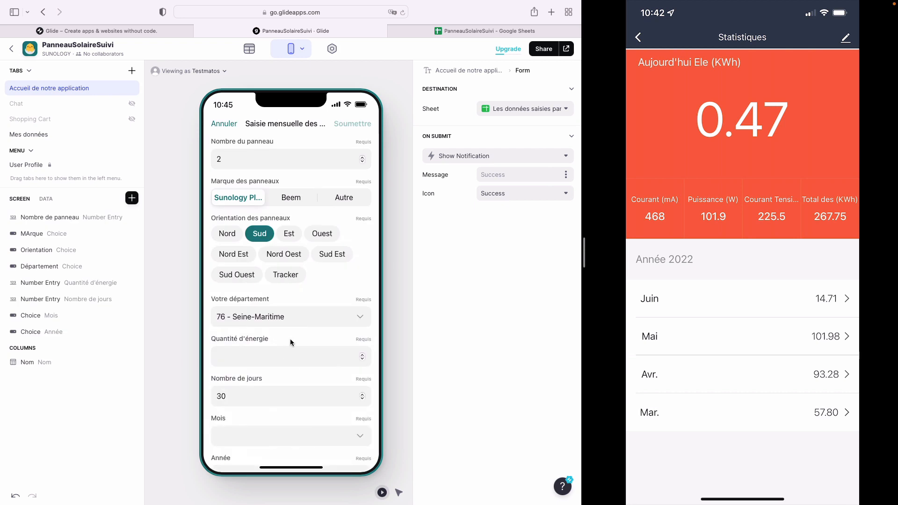
left_click(295, 360)
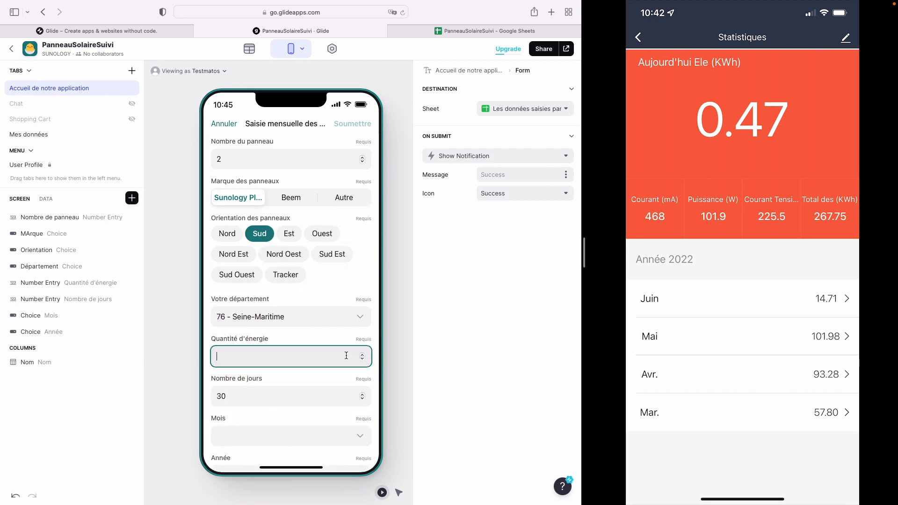
type("93,28")
Step: Set the form entry's month to 04-avril and its year to 2022
scroll(339, 414, "down", 2)
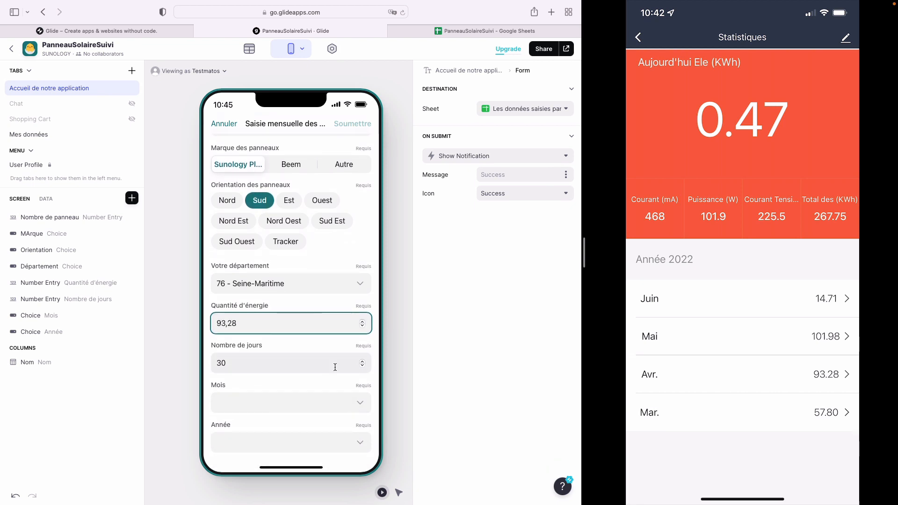
left_click(359, 405)
left_click(261, 237)
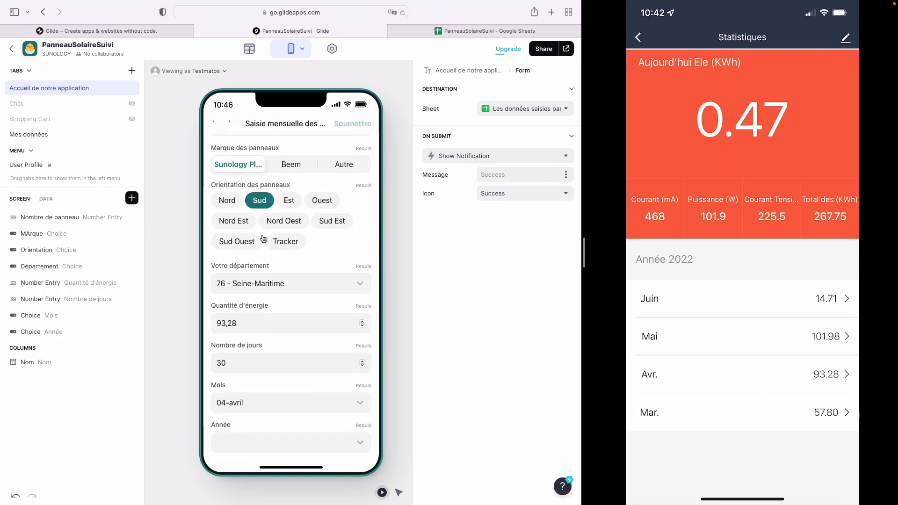
left_click(292, 443)
left_click(279, 206)
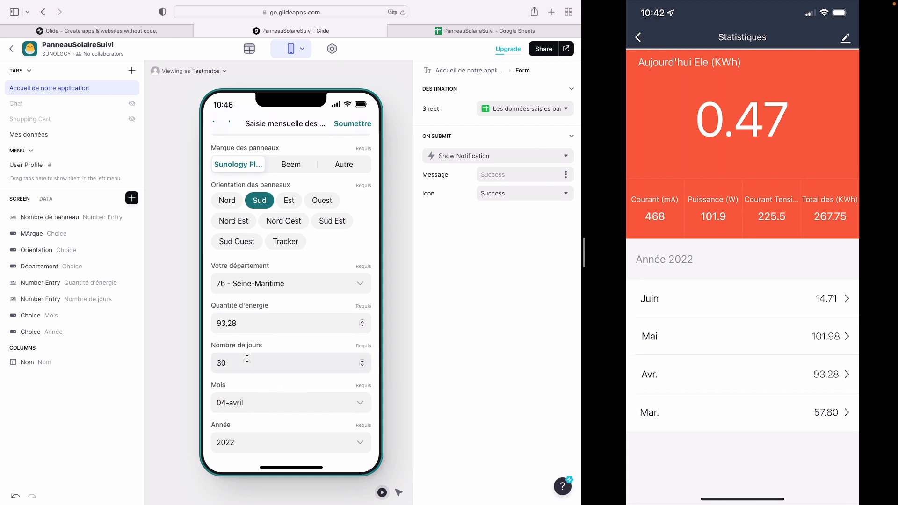
Step: Submit the April entry and show the Mes données list in the preview
left_click(347, 131)
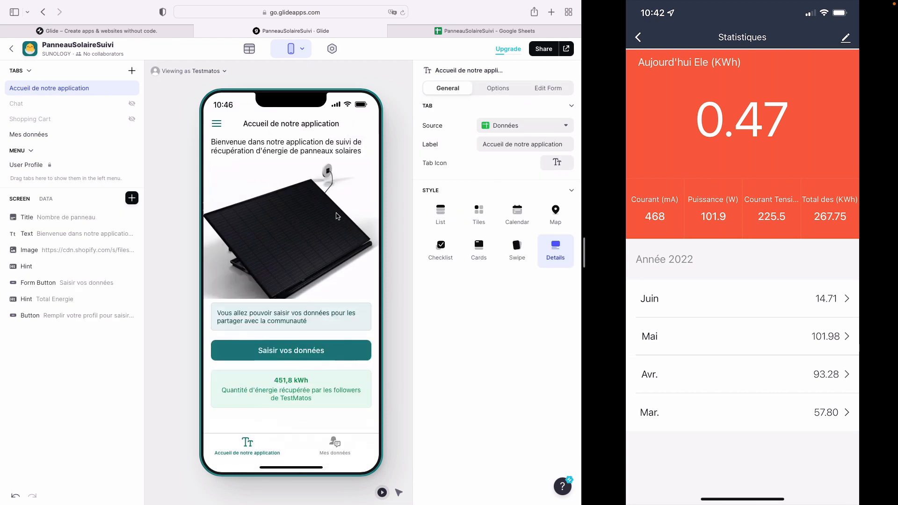
left_click(344, 453)
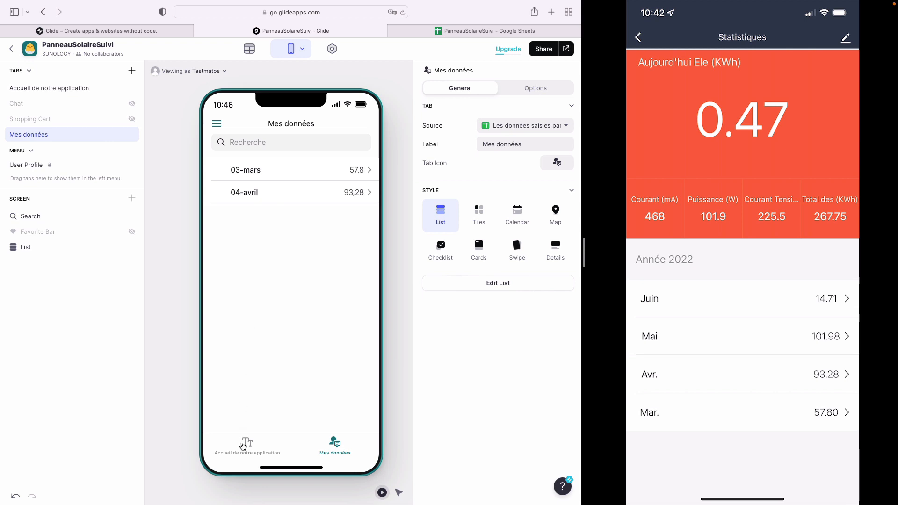
Step: Start another Saisir vos données entry from the preview's home tab, with the panel count set to 2 and the orientation to Sud
left_click(241, 444)
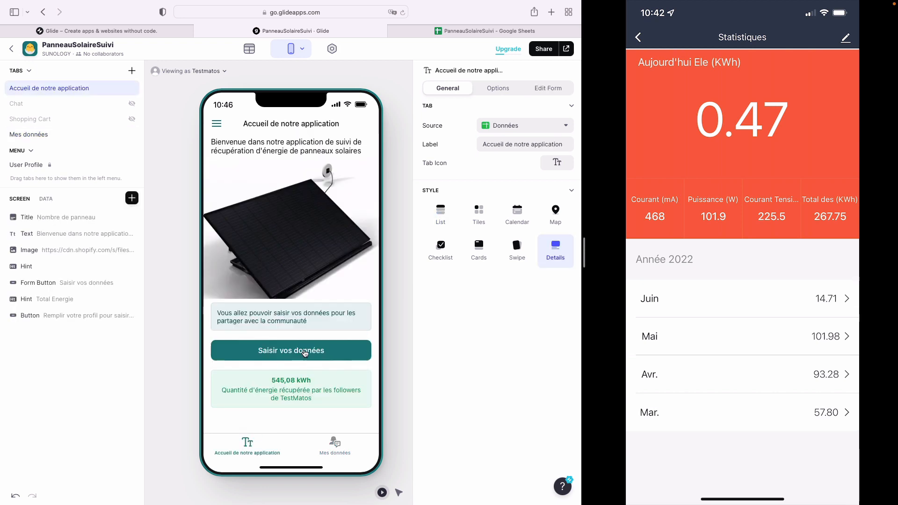
left_click(305, 354)
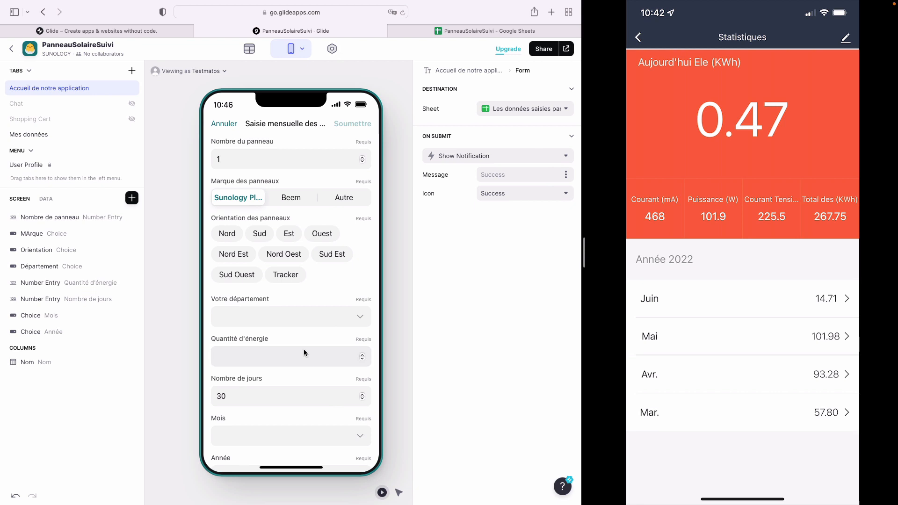
left_click(362, 157)
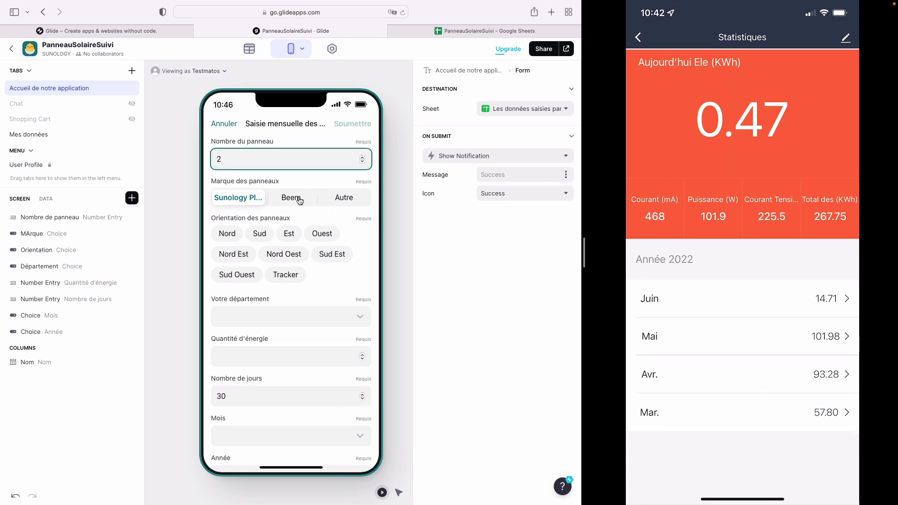
left_click(251, 236)
Step: Choose the department 76 - Seine-Maritime and enter 101,98 as the energy quantity in the form
left_click(259, 322)
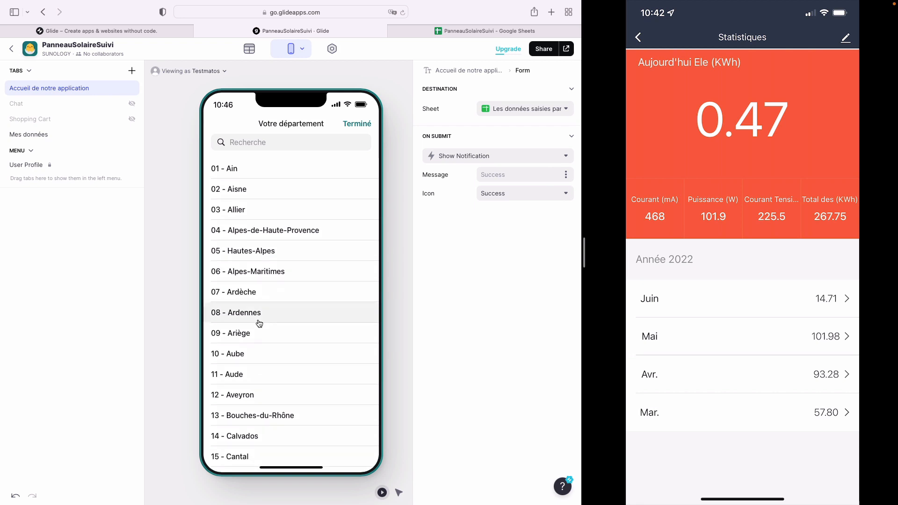
scroll(260, 323, "down", 20)
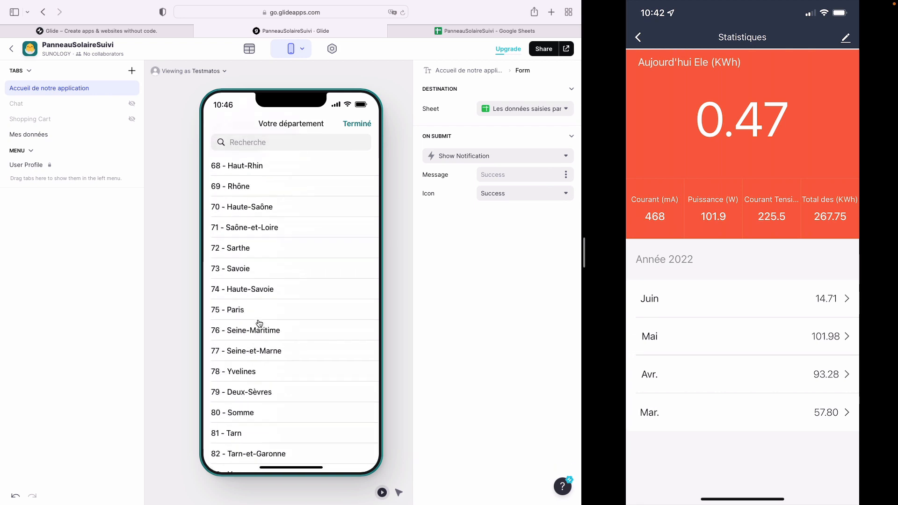
left_click(256, 307)
left_click(265, 354)
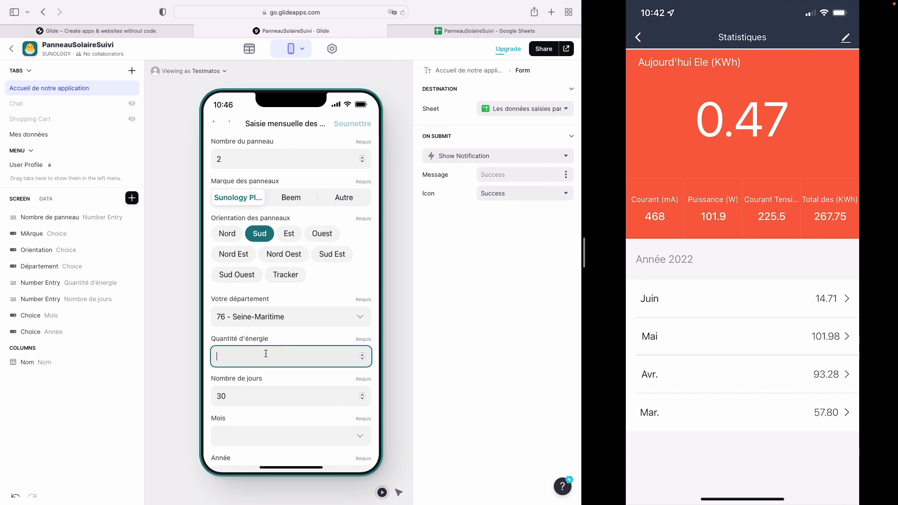
type("101,98")
Step: Set the form entry's number of days to 31, its month to 05-mai and its year to 2022
scroll(266, 400, "down", 2)
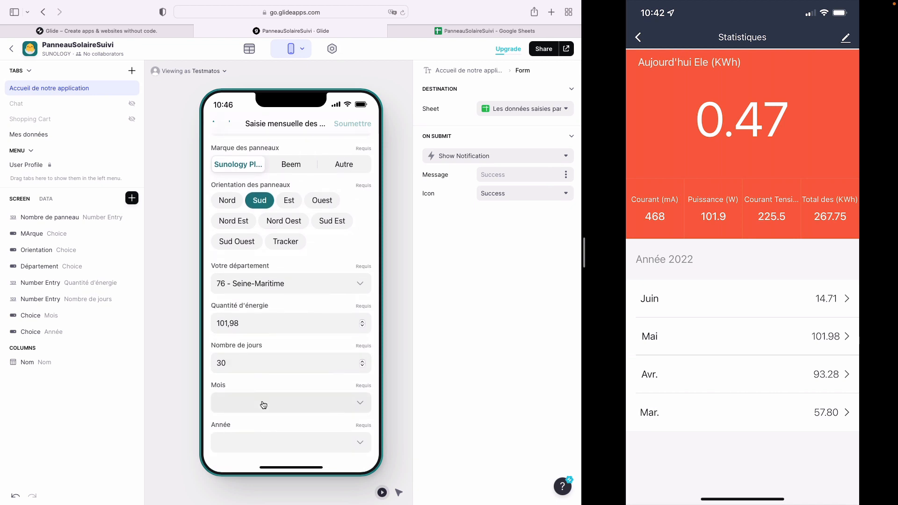
left_click(362, 360)
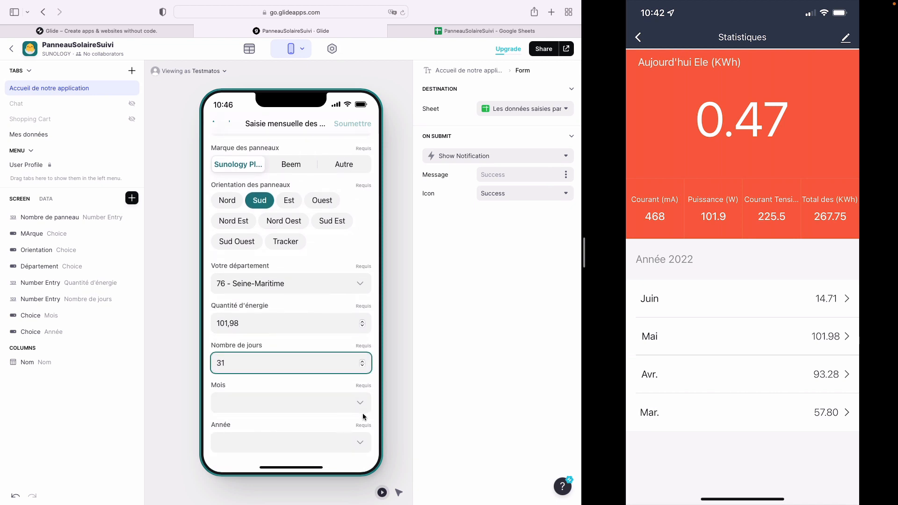
left_click(358, 403)
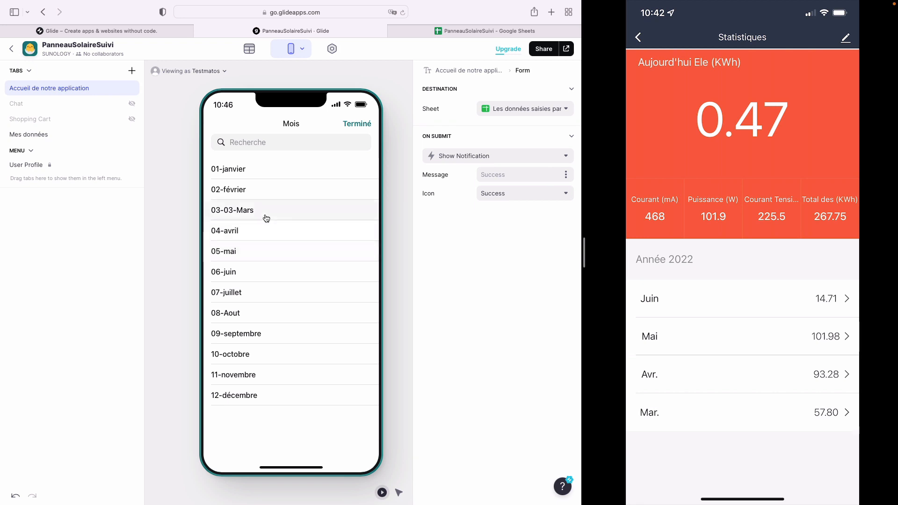
left_click(258, 252)
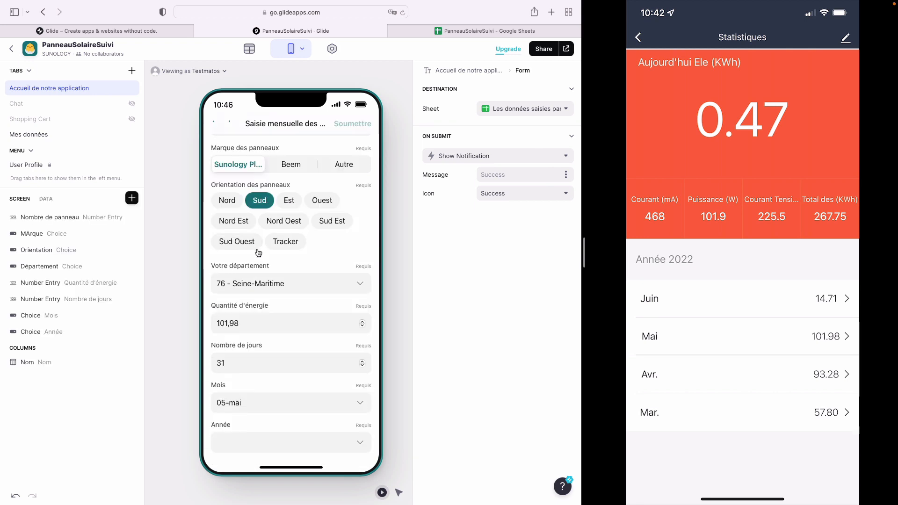
left_click(366, 443)
left_click(279, 196)
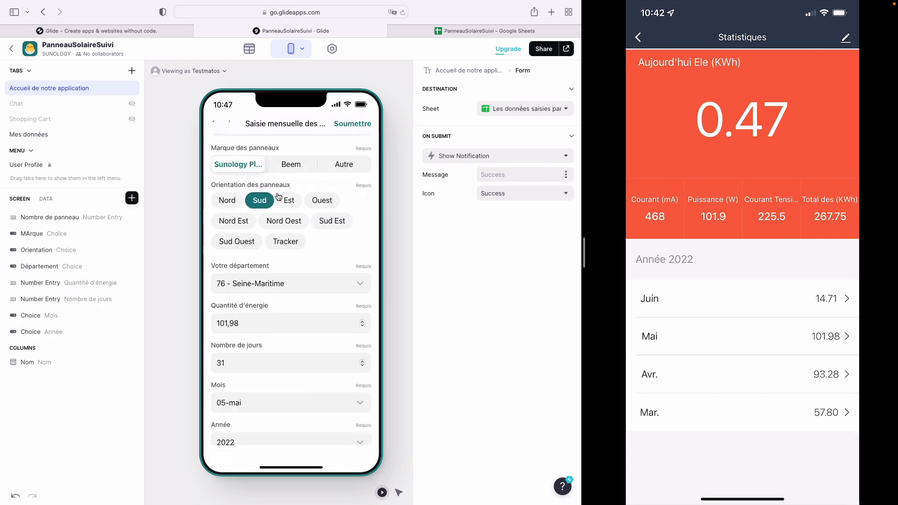
Step: Submit the May entry and return to the Mes données list in the preview
left_click(361, 123)
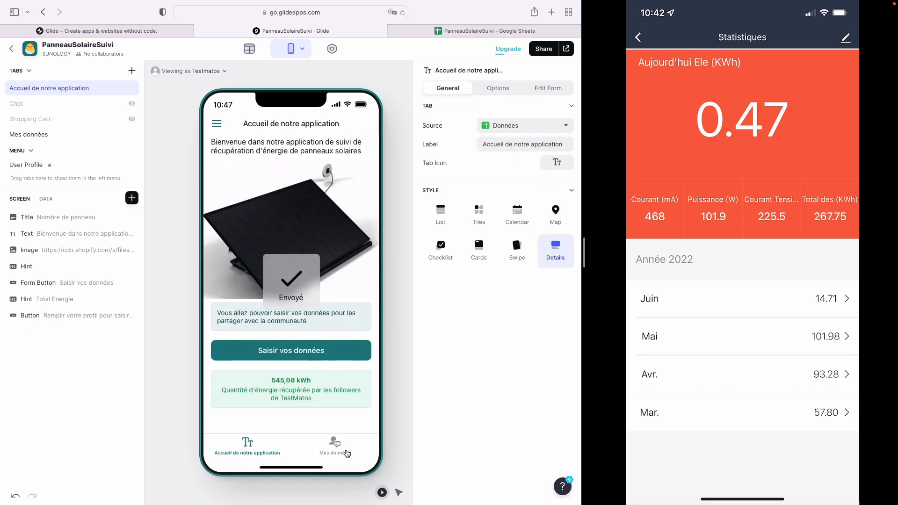
left_click(347, 454)
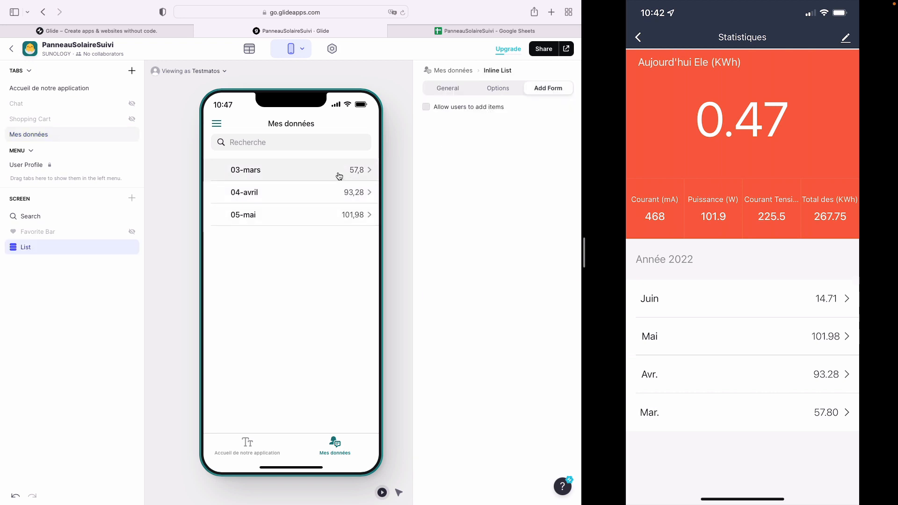
Step: Allow users to edit records from the 03-mars details screen and open its edit form
left_click(339, 176)
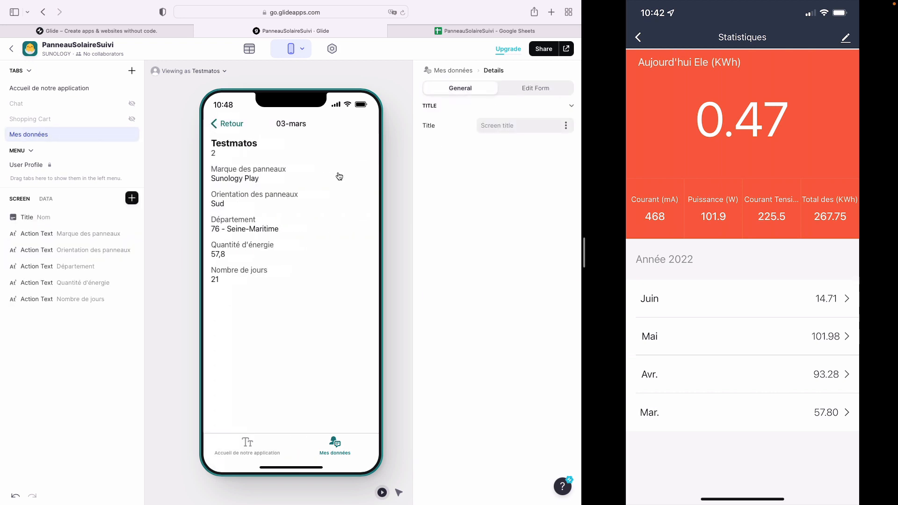
left_click(532, 90)
left_click(472, 127)
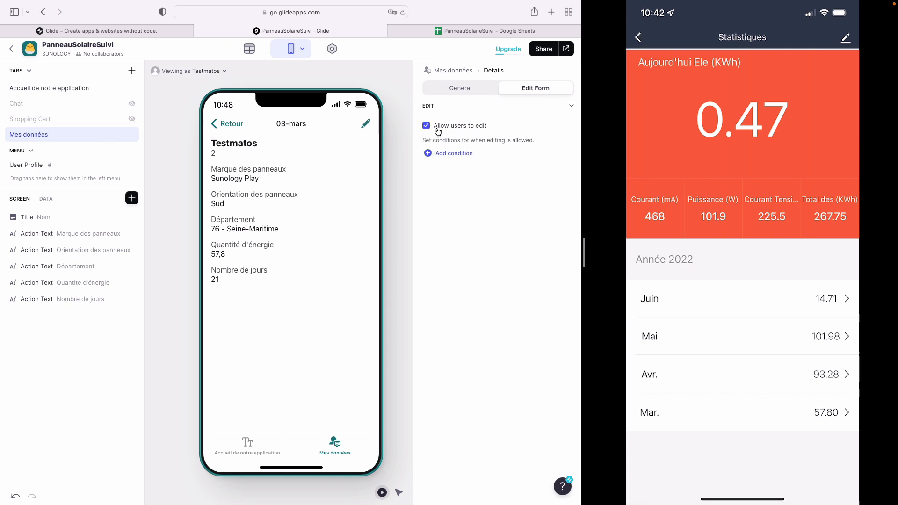
left_click(364, 126)
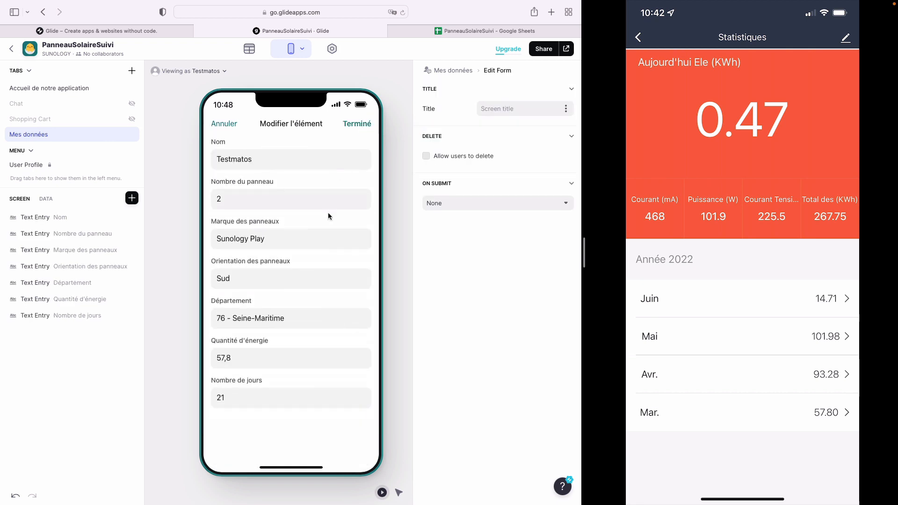
Step: Remove the brand, orientation, department, energy quantity and number-of-days text entries from the edit form
left_click(308, 319)
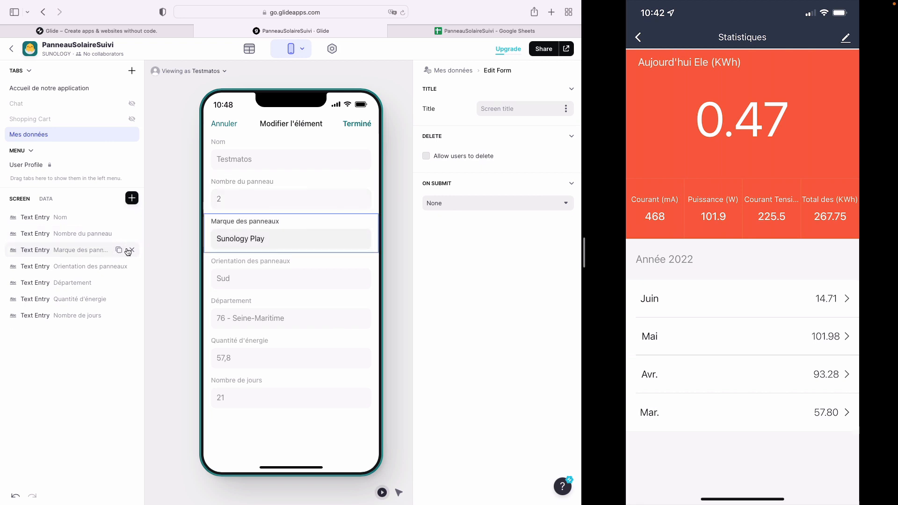
left_click(133, 251)
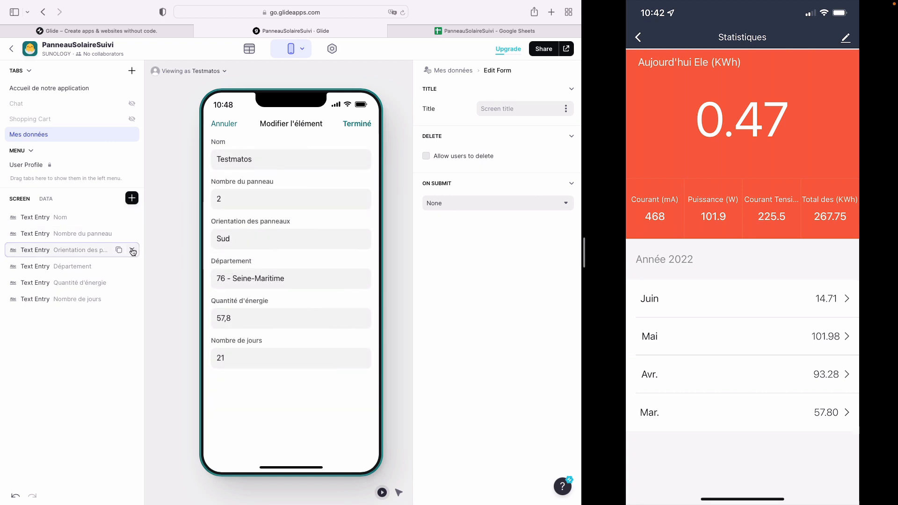
left_click(133, 251)
left_click(133, 251)
left_click(133, 251)
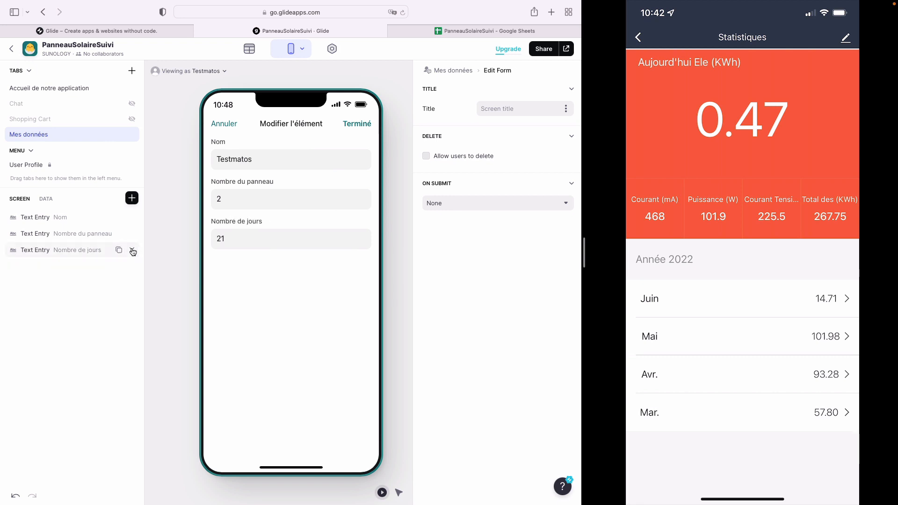
left_click(132, 251)
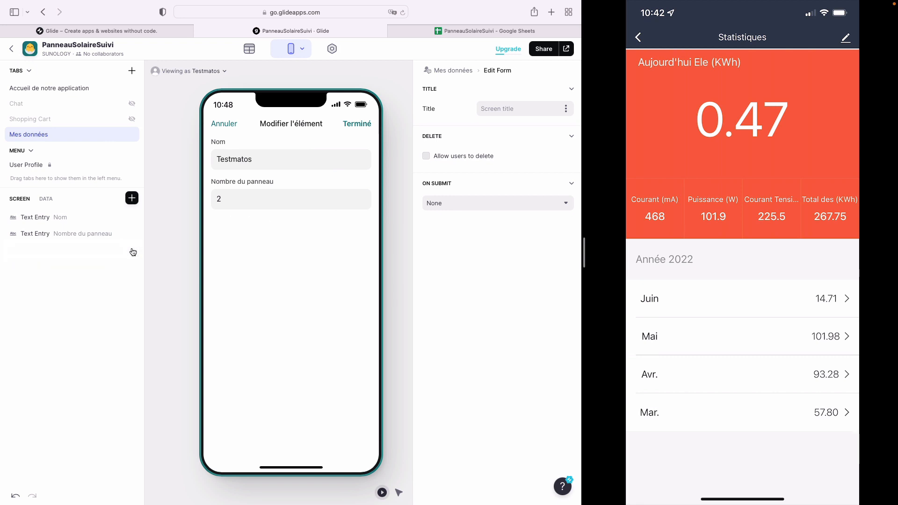
Step: Replace the edit form's Nombre du panneau text entry with a Number Entry component
left_click(132, 199)
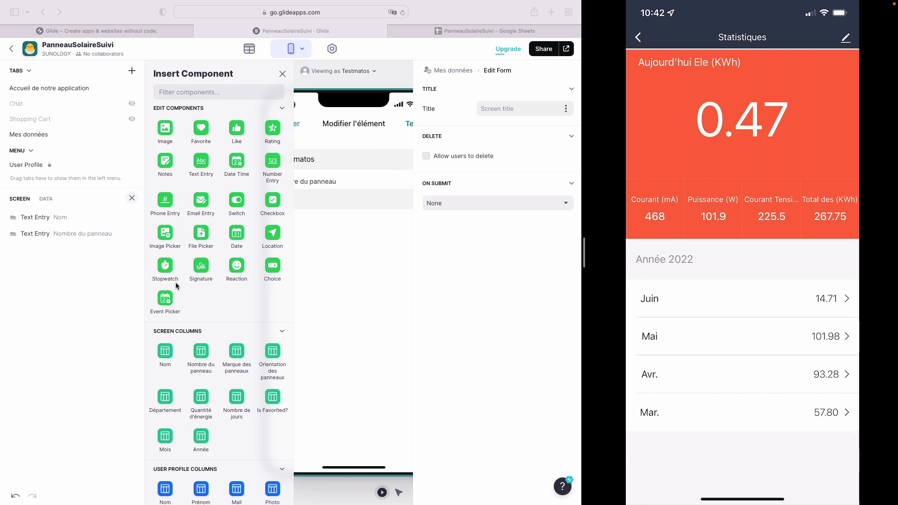
left_click(85, 238)
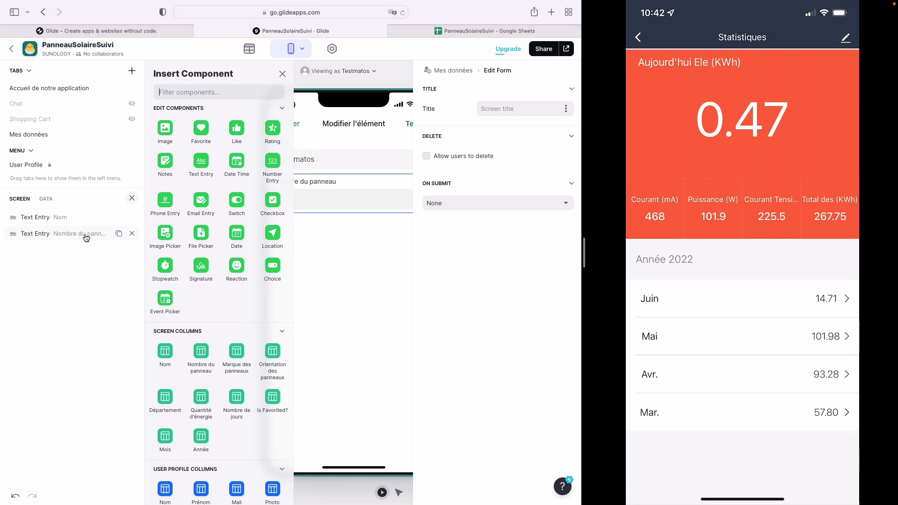
left_click(131, 234)
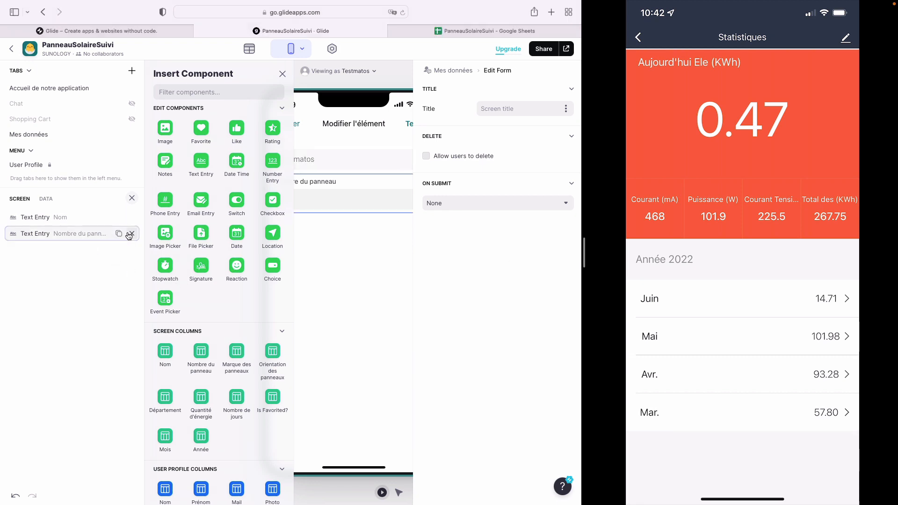
left_click(190, 93)
type("number")
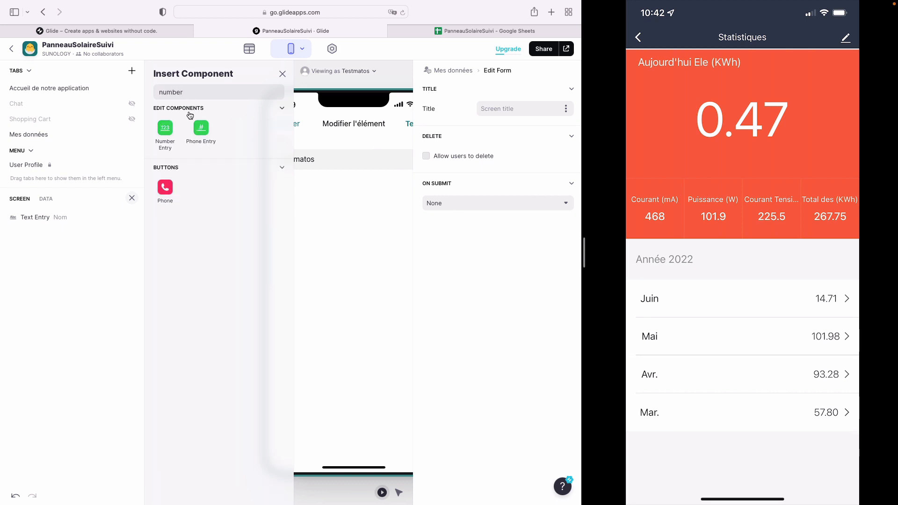
left_click(166, 128)
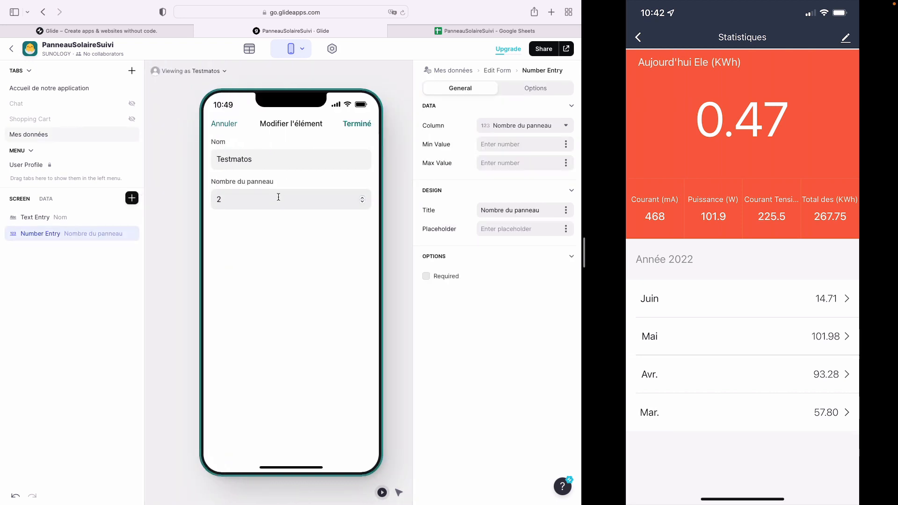
Step: Add a Choice component to the edit form, styled as separate chips and taking its values from the Orientation column of Données
left_click(131, 202)
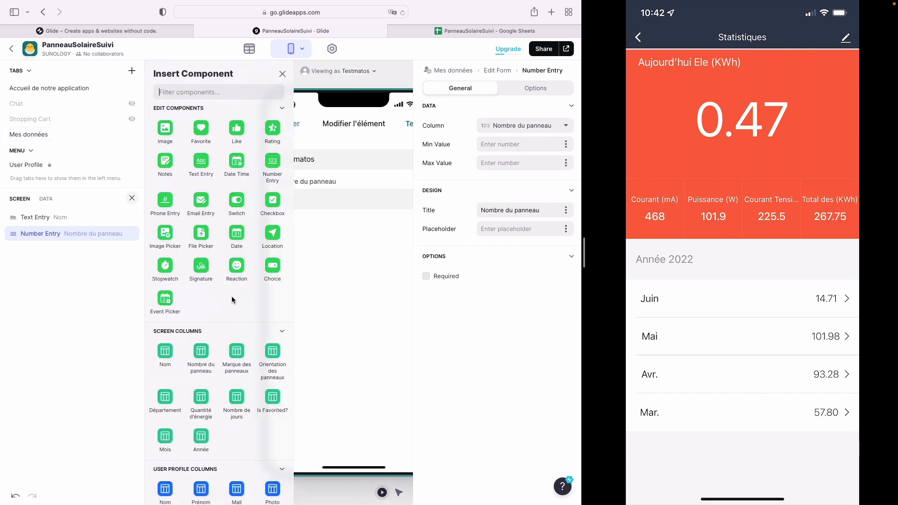
left_click(274, 267)
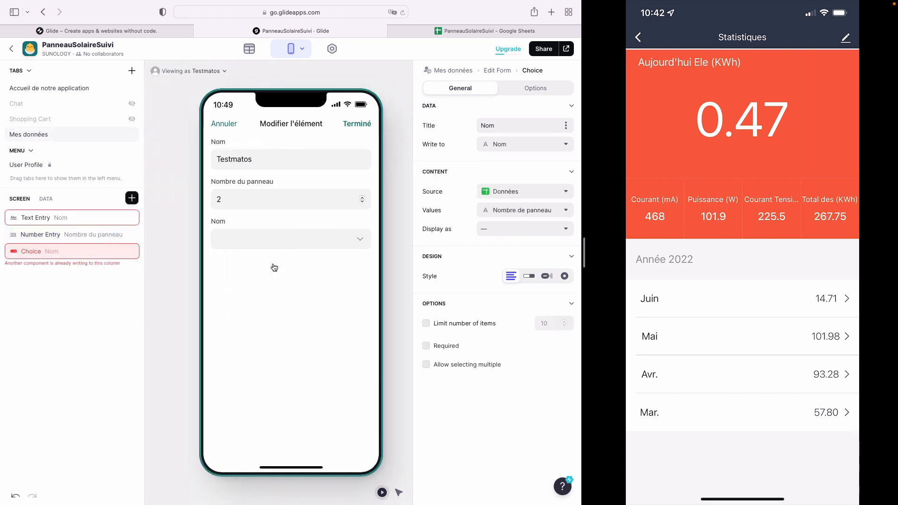
left_click(531, 278)
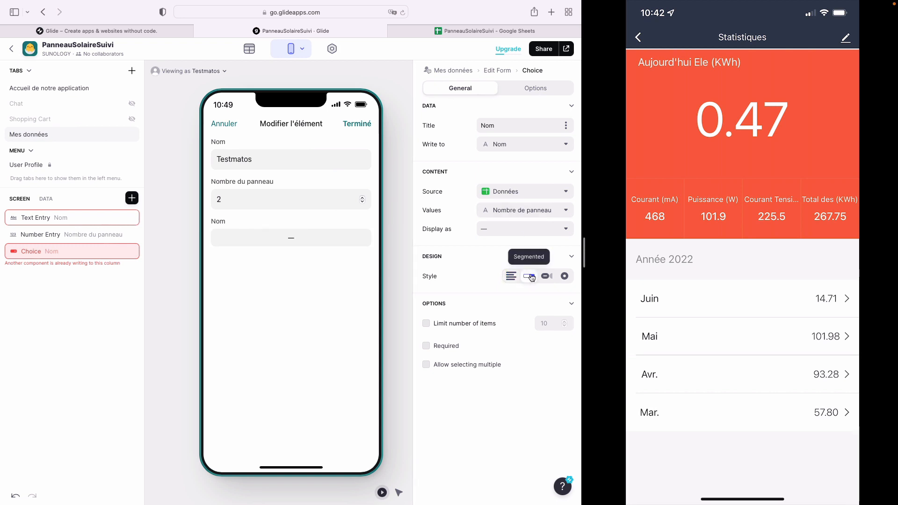
left_click(547, 277)
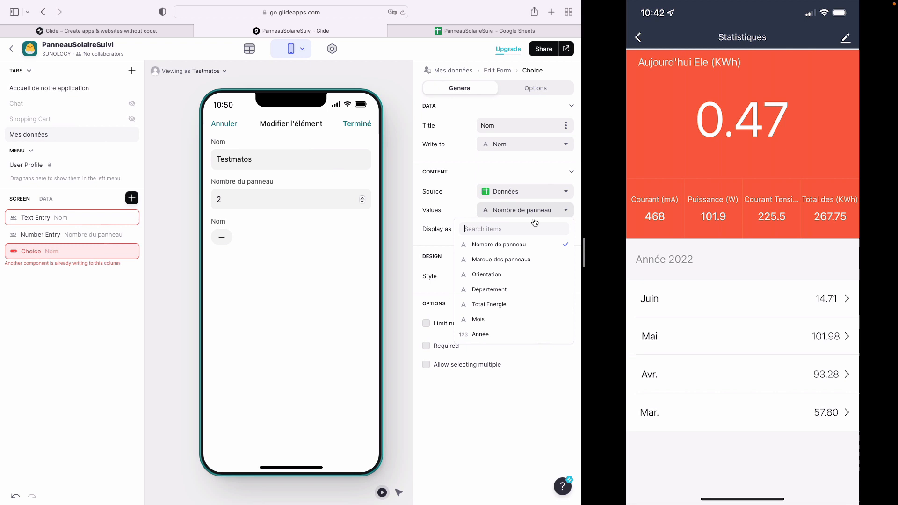
left_click(516, 275)
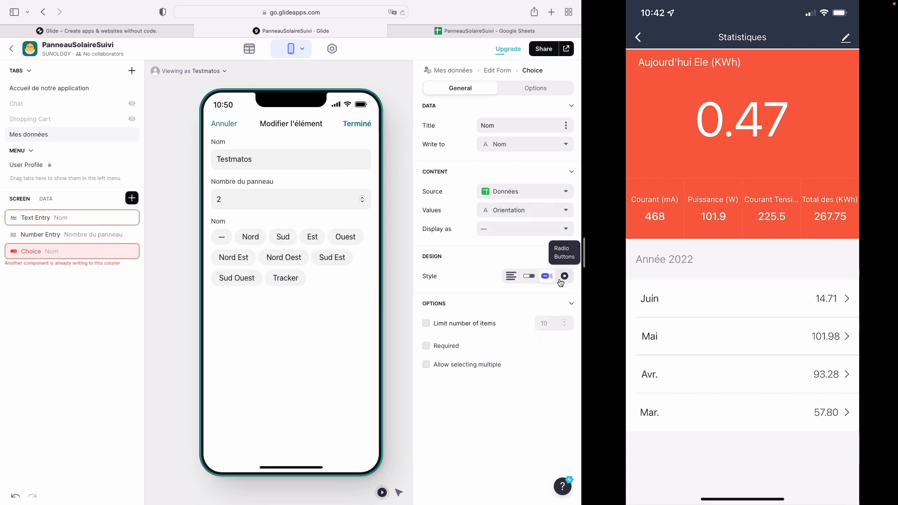
Step: Make the orientation Choice component required, leaving its display column unset
left_click(561, 231)
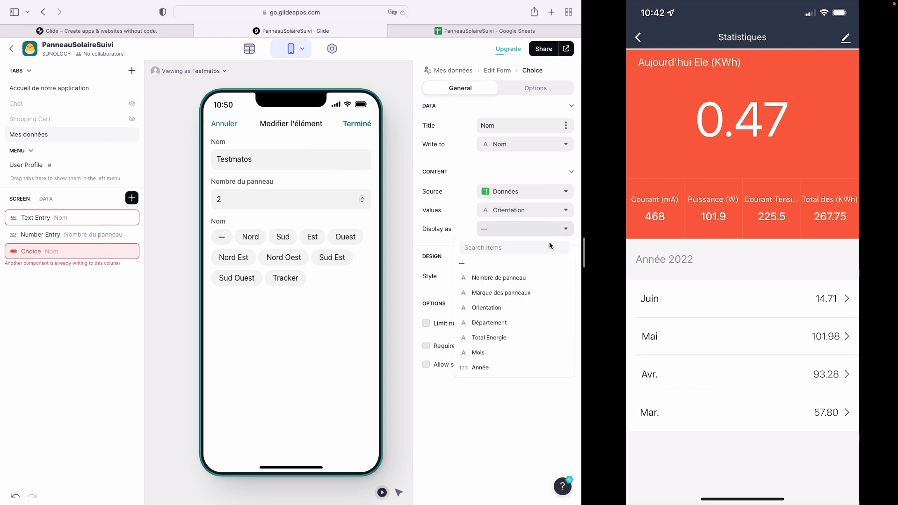
left_click(458, 231)
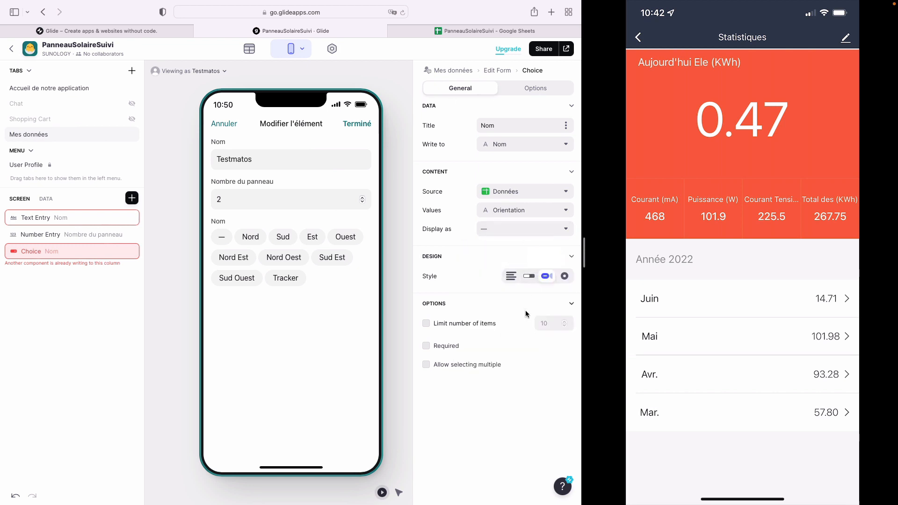
left_click(446, 345)
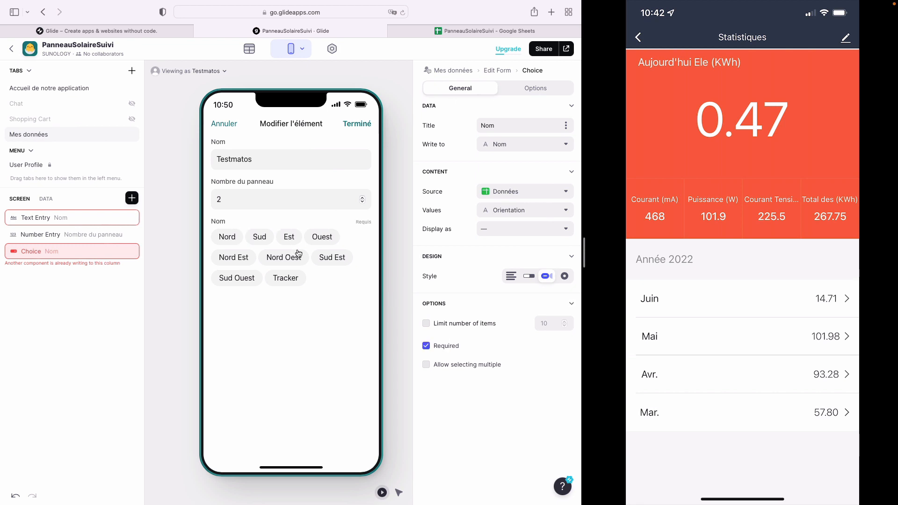
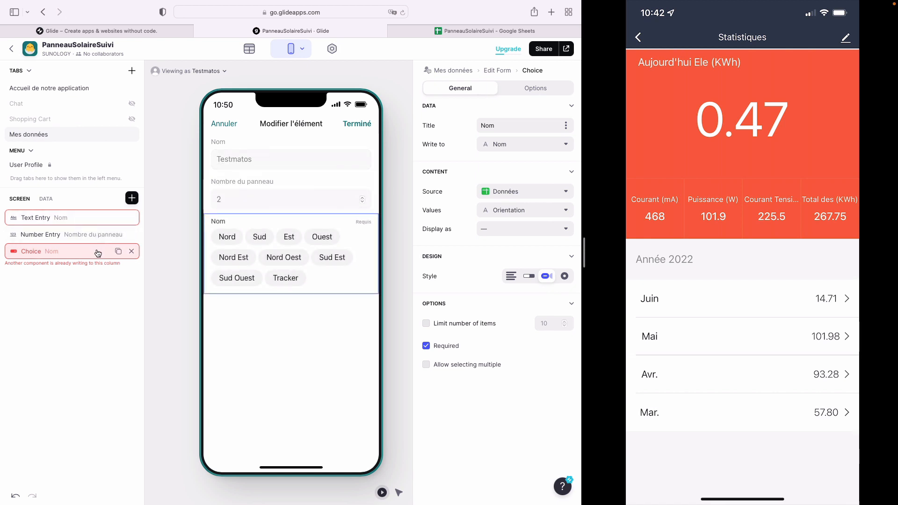
Step: Have the orientation Choice component write to the Orientation des panneaux column
left_click(567, 146)
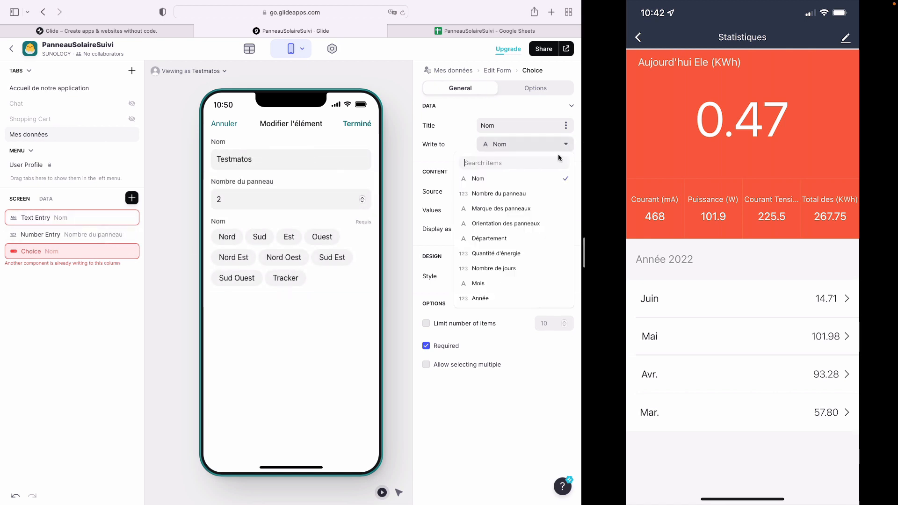
left_click(537, 225)
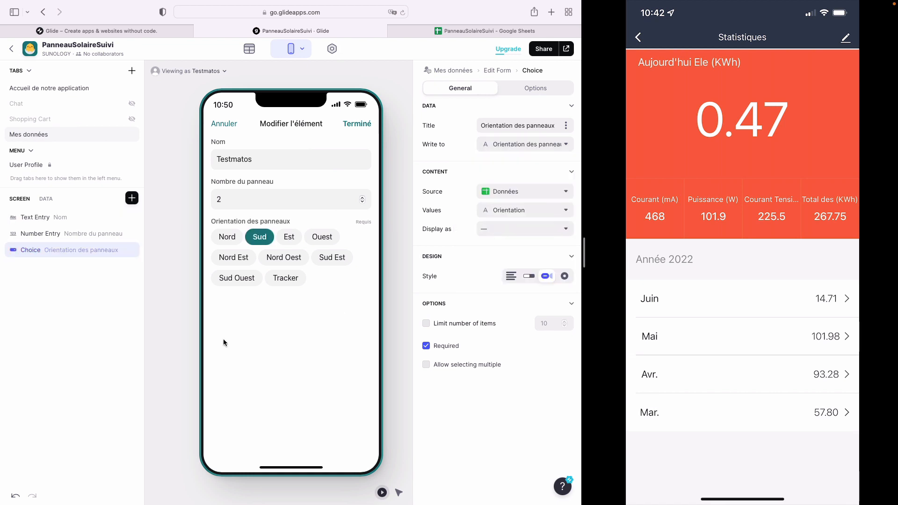
left_click(120, 330)
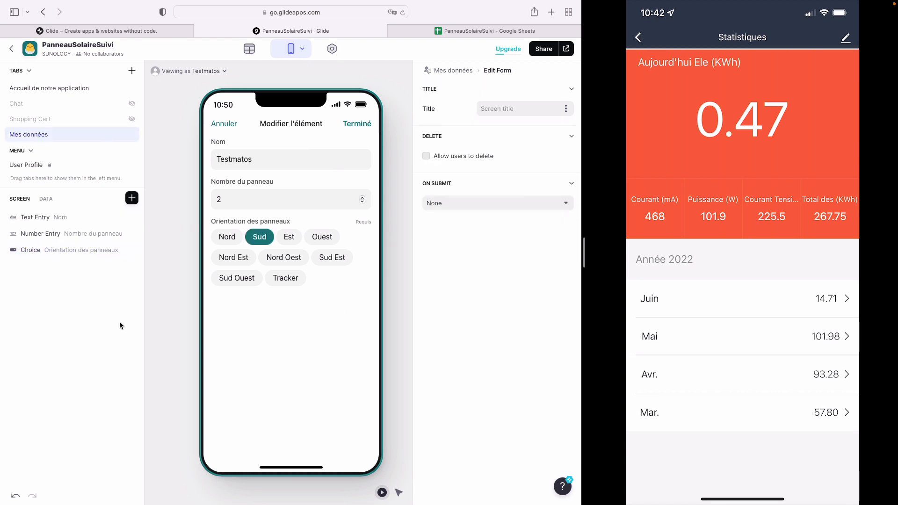
Step: Add a required Choice component to the edit form, taking its values from the Département column of Données
left_click(132, 199)
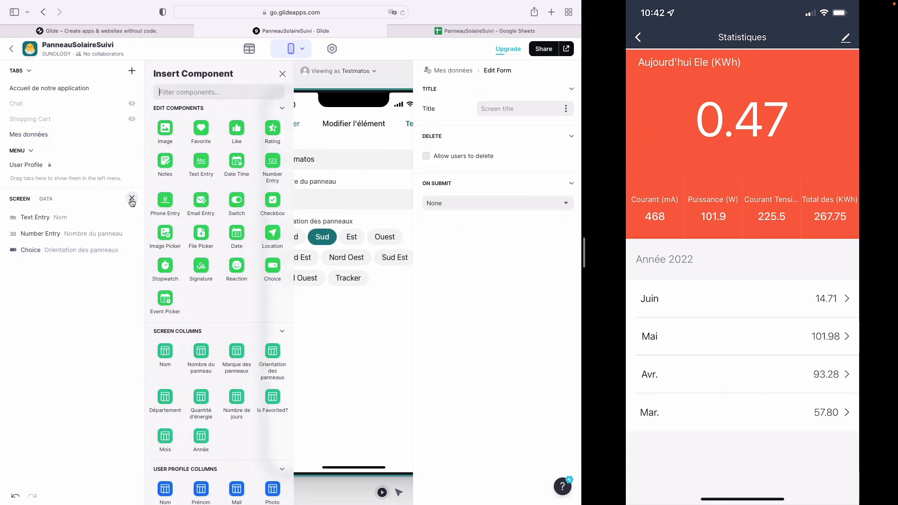
left_click(273, 267)
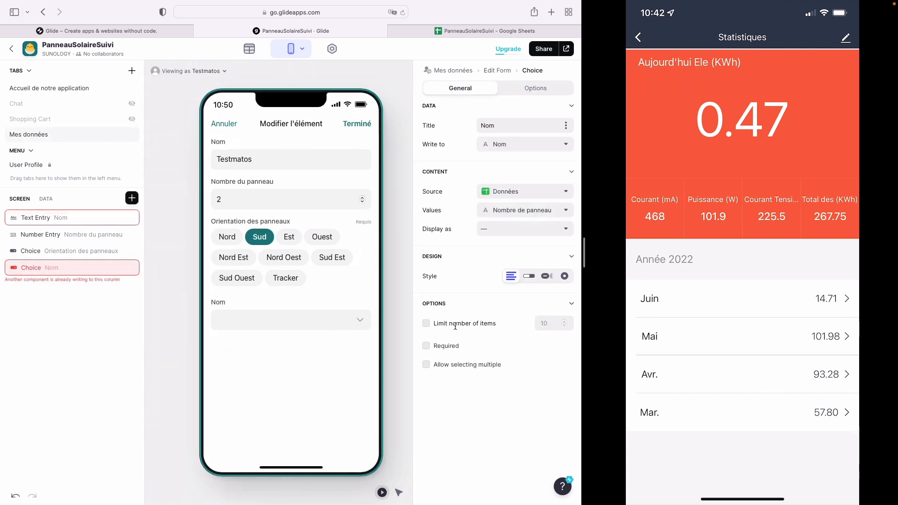
left_click(442, 346)
left_click(564, 212)
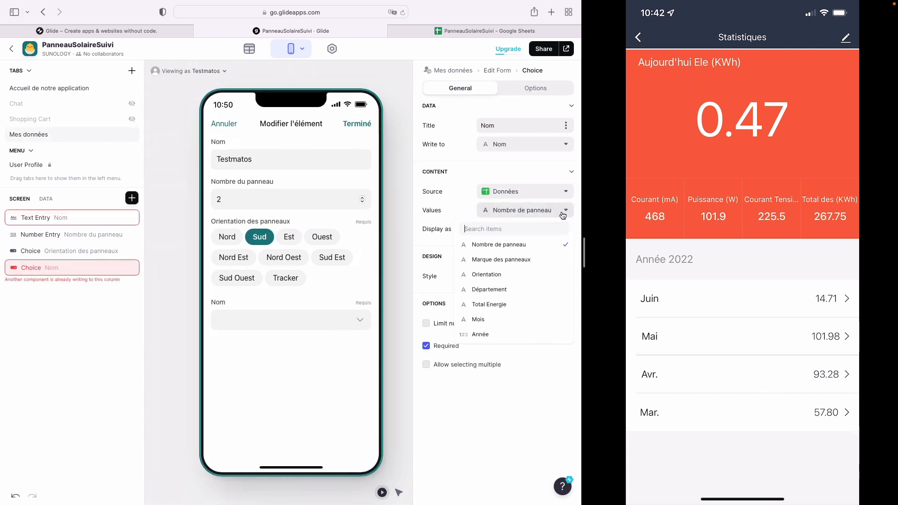
left_click(523, 290)
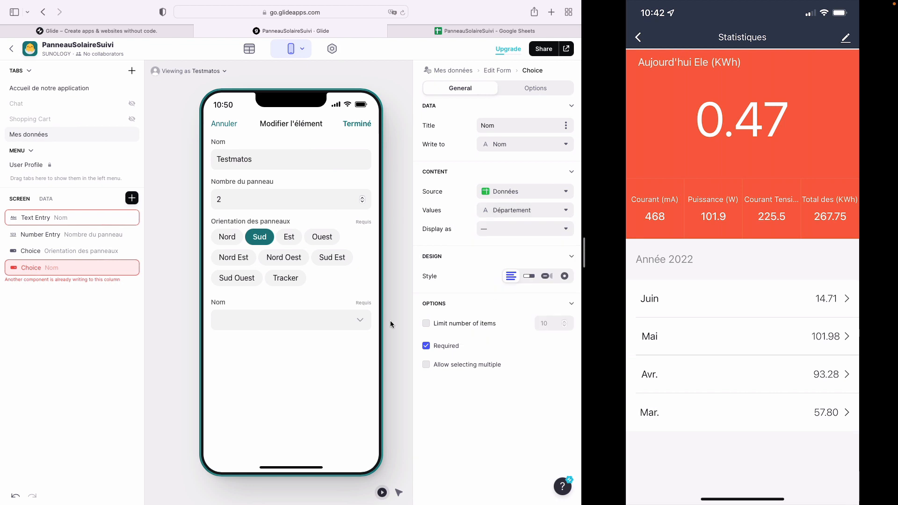
Step: Preview the department list in the edit form and have its Choice component write to the Département column
left_click(365, 321)
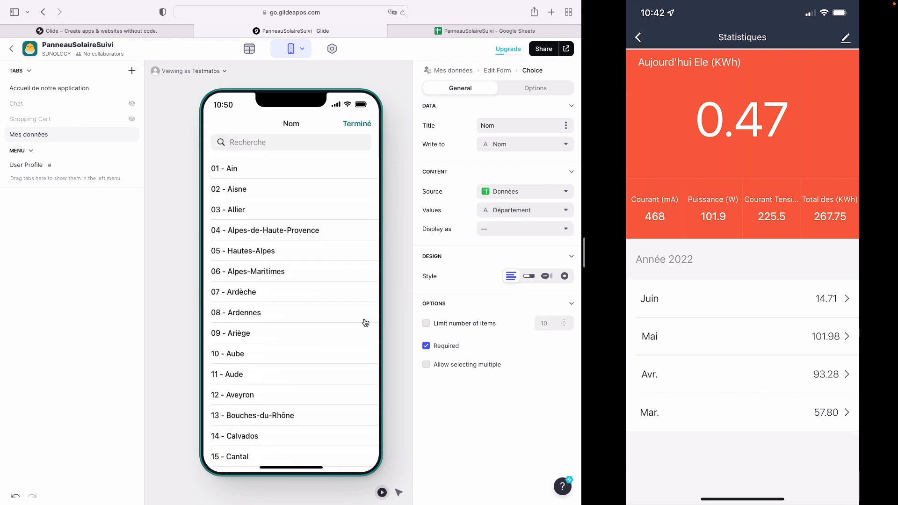
left_click(359, 130)
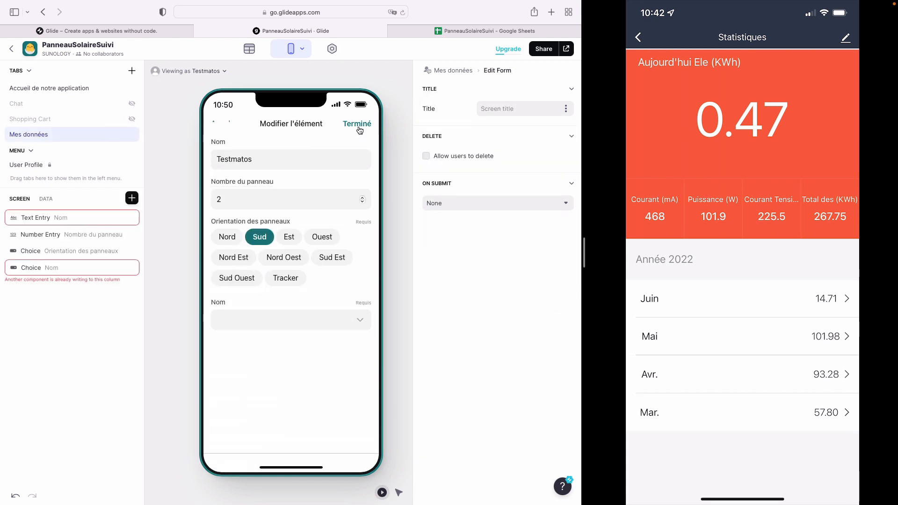
left_click(63, 273)
left_click(522, 144)
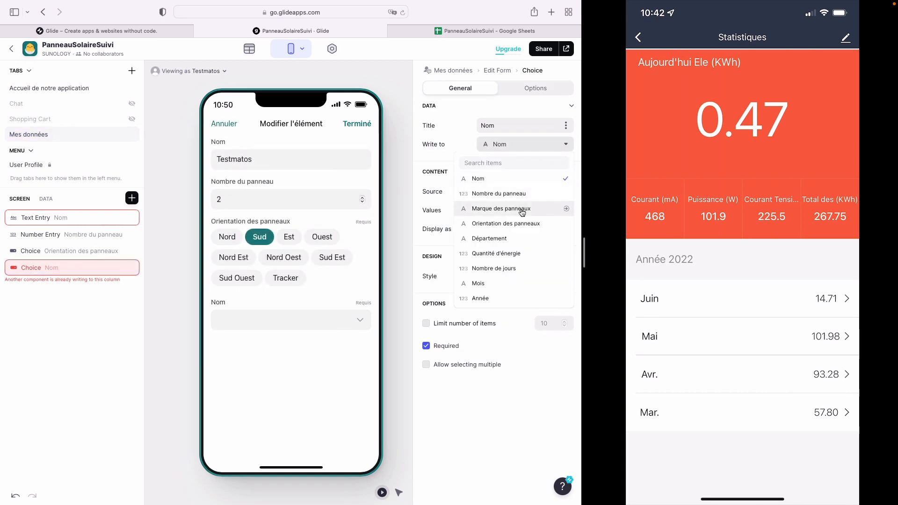
left_click(514, 238)
left_click(109, 326)
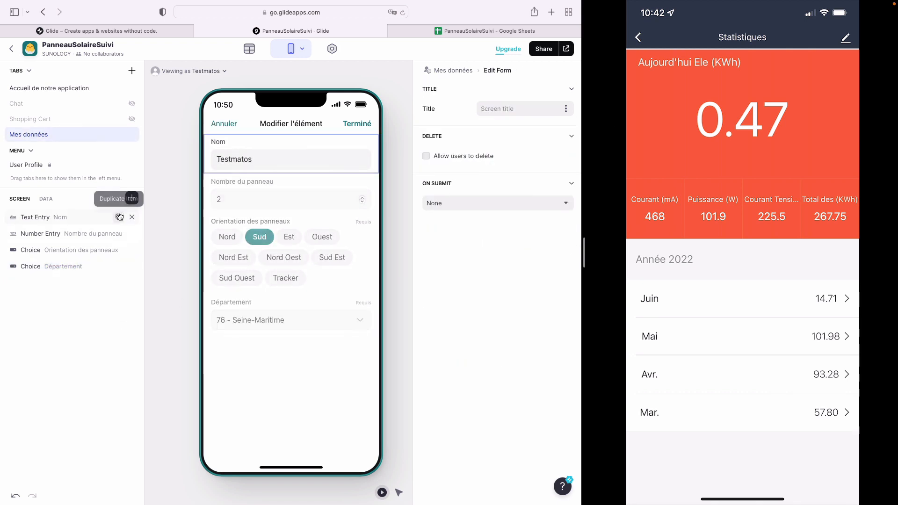
Step: Add a Choice component with values from Total Energie in Données, writing to the Quantité d'énergie column
left_click(132, 198)
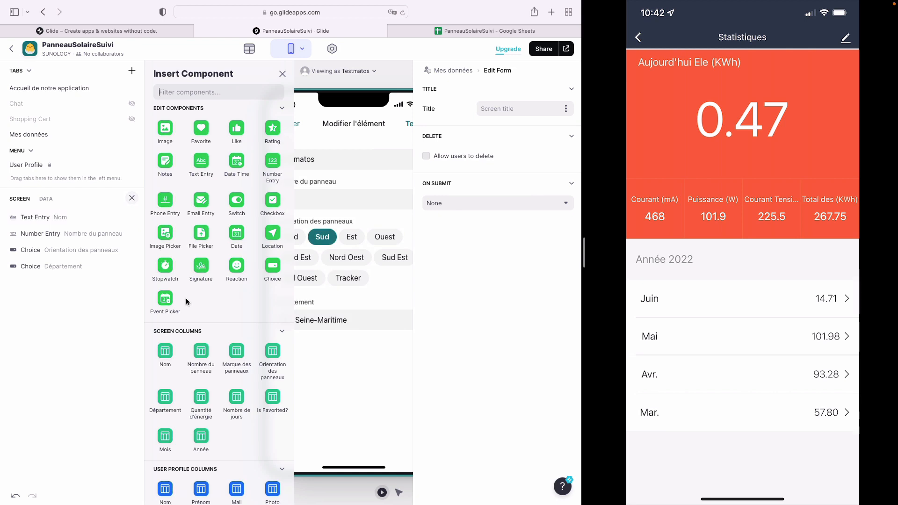
left_click(276, 268)
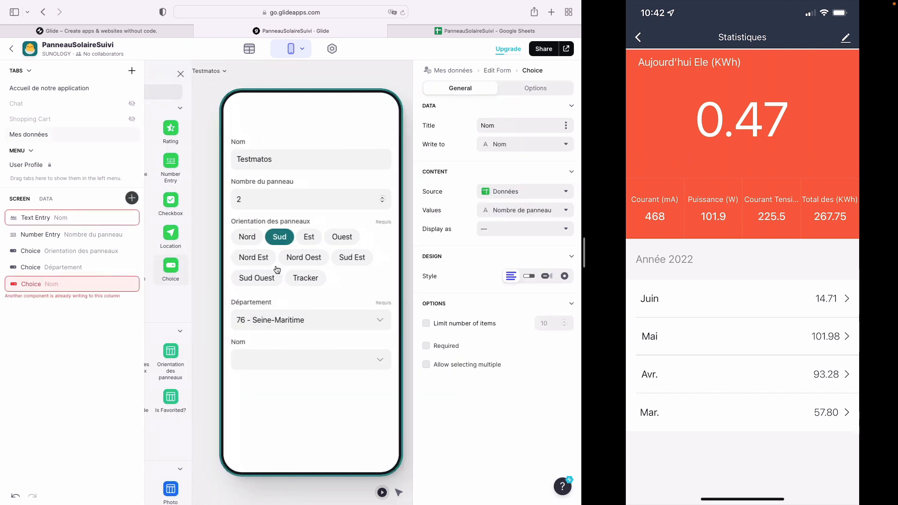
left_click(536, 212)
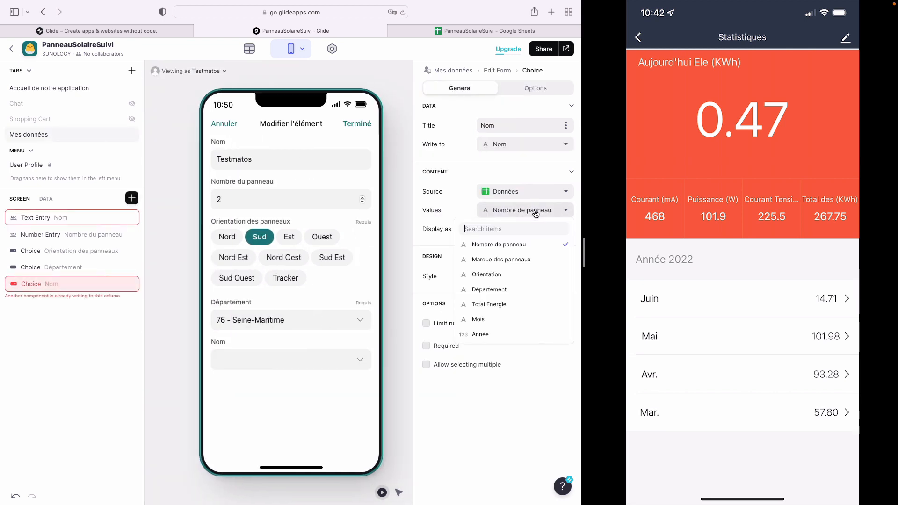
left_click(515, 305)
left_click(557, 147)
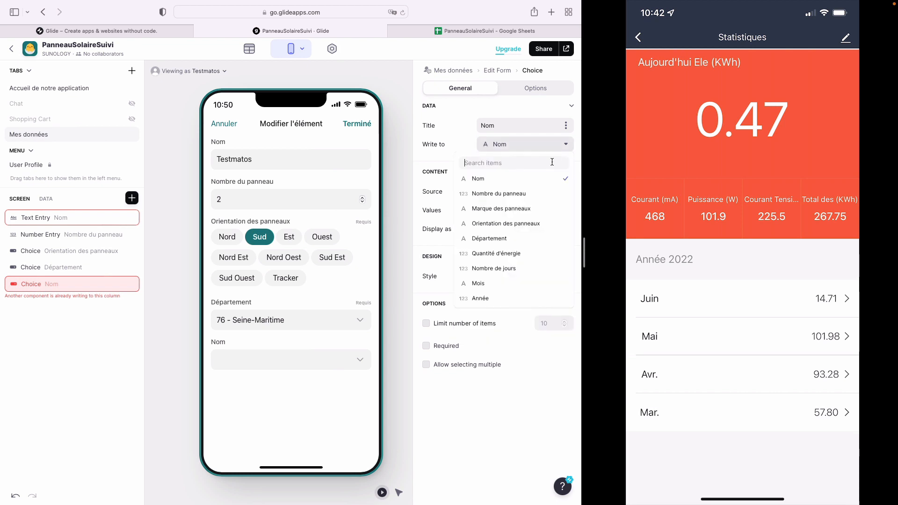
left_click(526, 256)
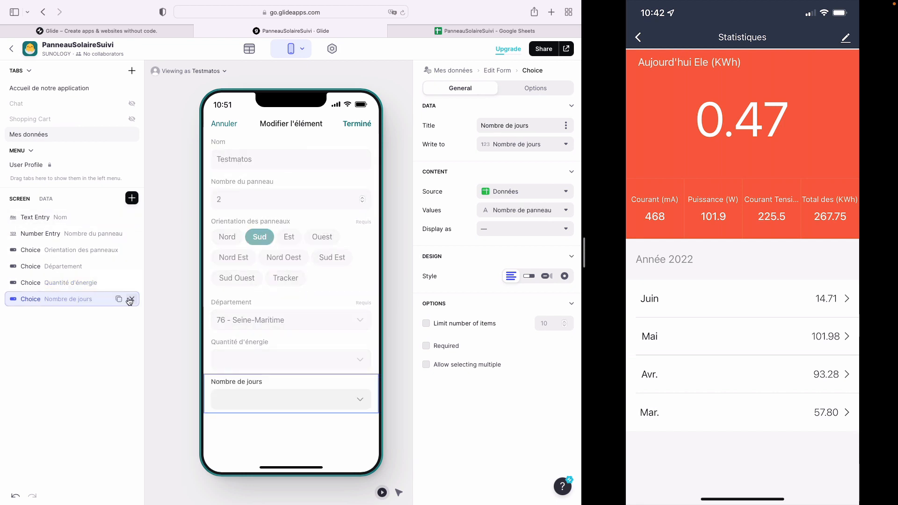
Step: Switch the Nombre de jours Choice component to take its values from Mois and write to the Mois column
left_click(537, 213)
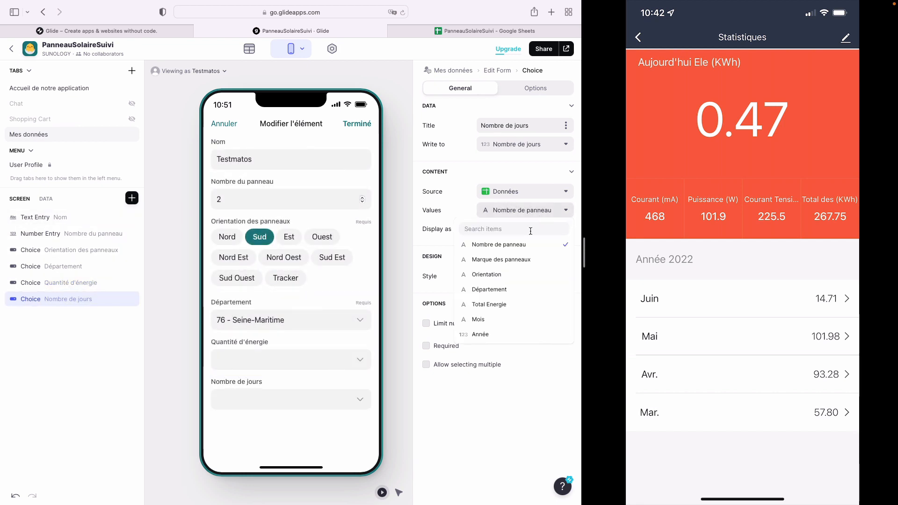
left_click(505, 320)
left_click(520, 144)
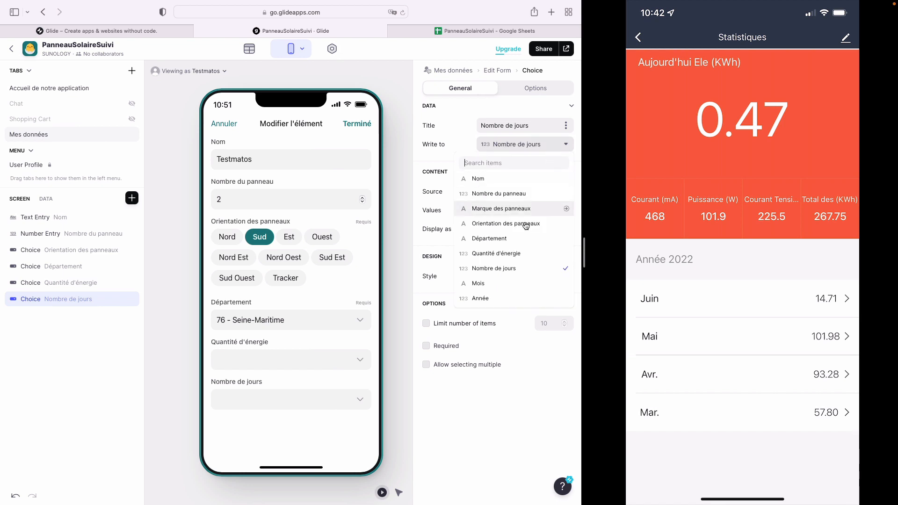
left_click(508, 283)
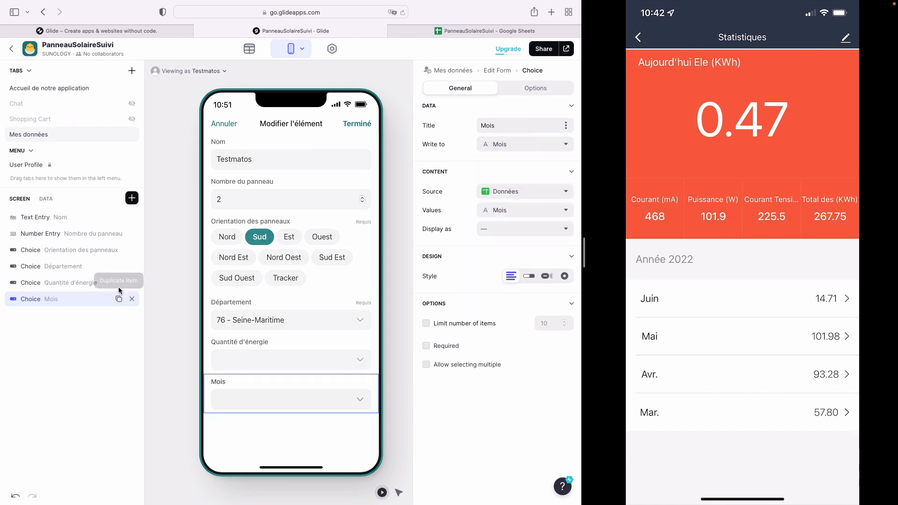
Step: Add a Number Entry component for the Nombre de jours column and place it above the Mois choice
left_click(132, 197)
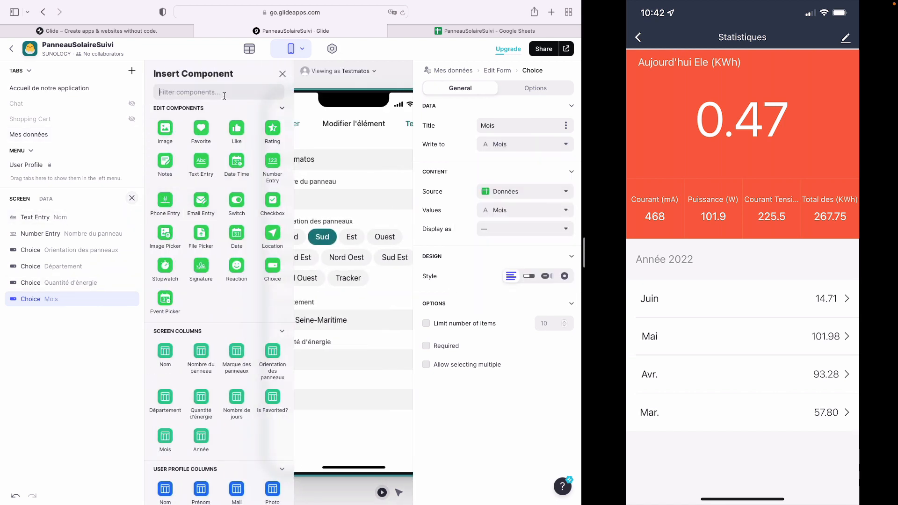
type("num")
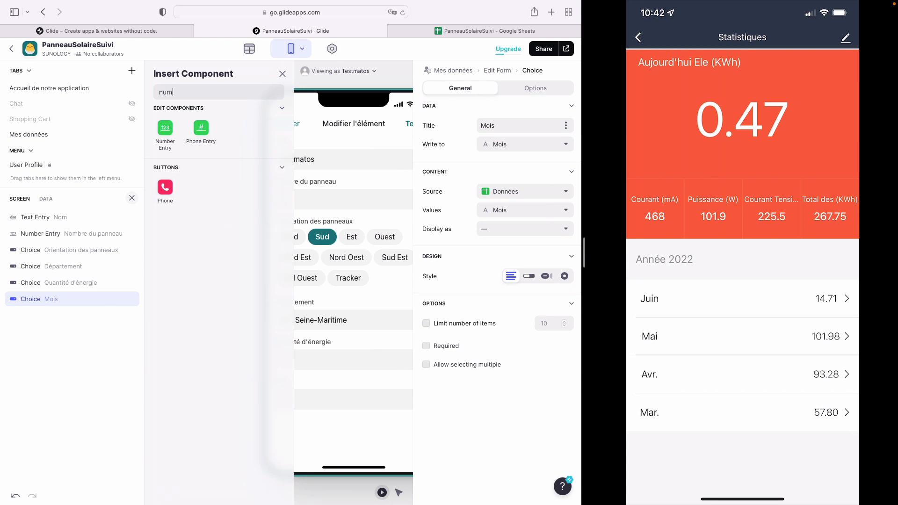
left_click(172, 124)
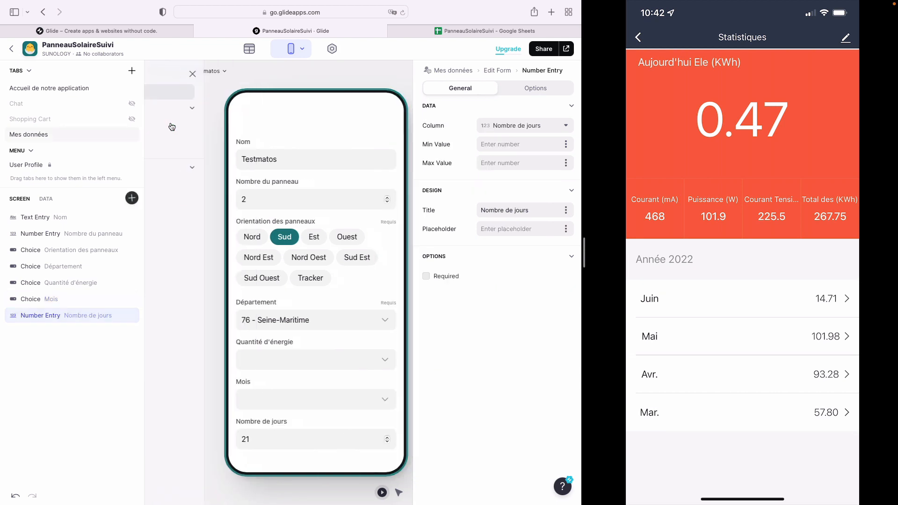
left_click(567, 127)
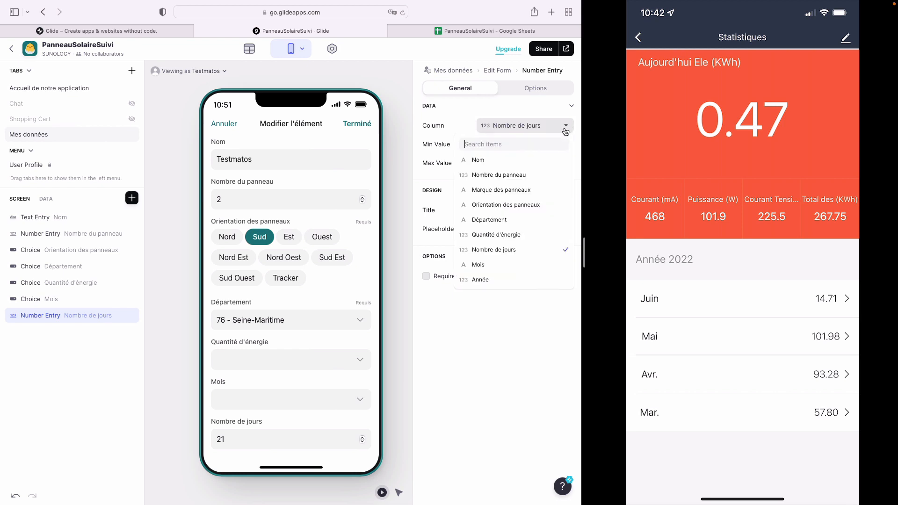
left_click(523, 248)
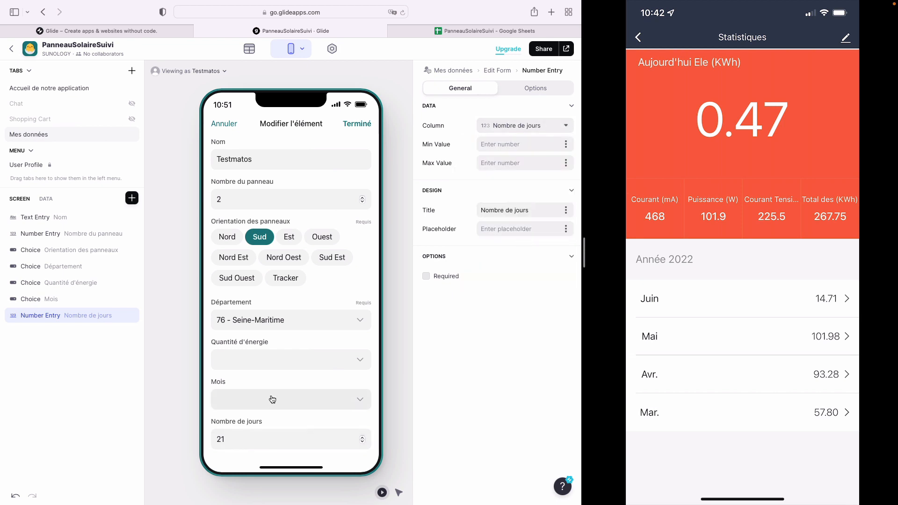
left_click_drag(76, 317, 78, 299)
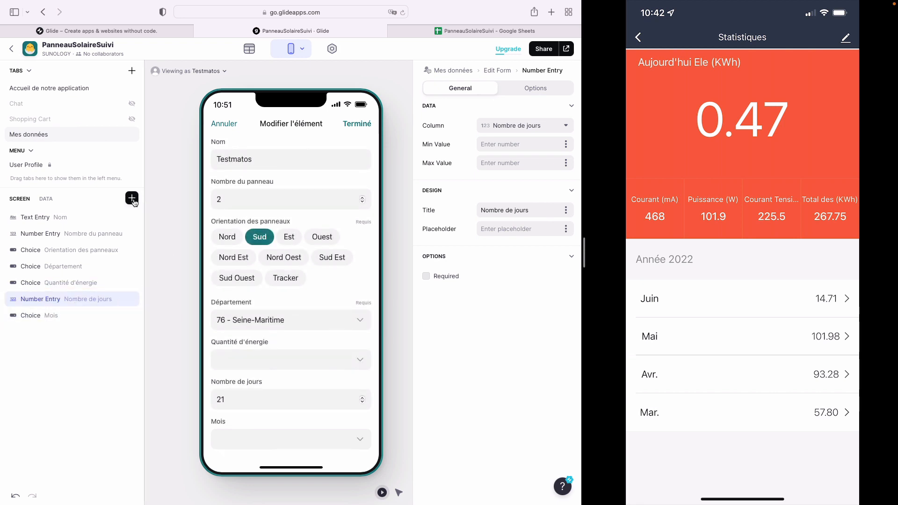
Step: Add a Choice component with values from the Année column of Données, writing to the Année column
left_click(132, 199)
left_click(274, 271)
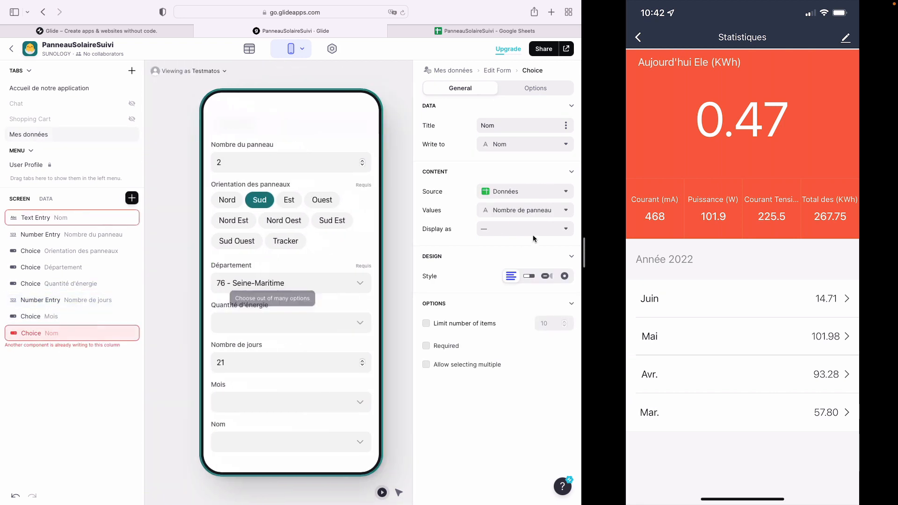
left_click(542, 210)
left_click(513, 336)
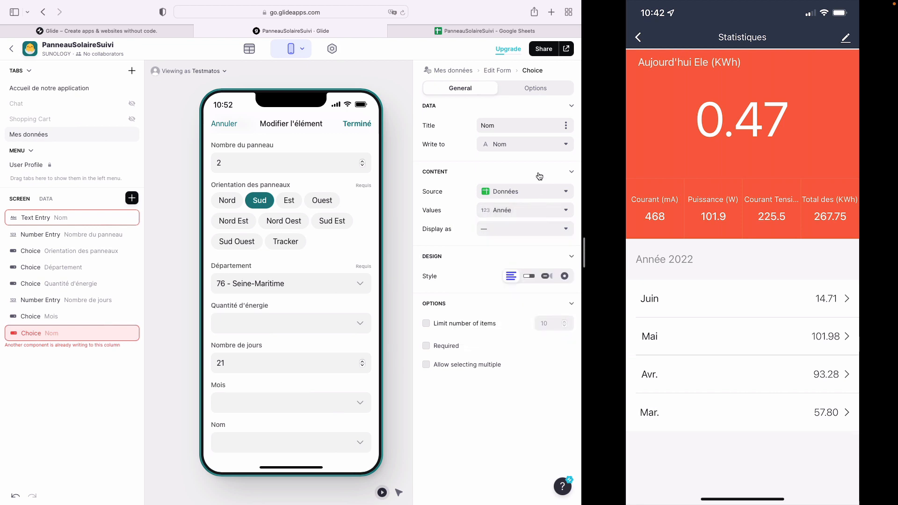
left_click(549, 148)
left_click(515, 295)
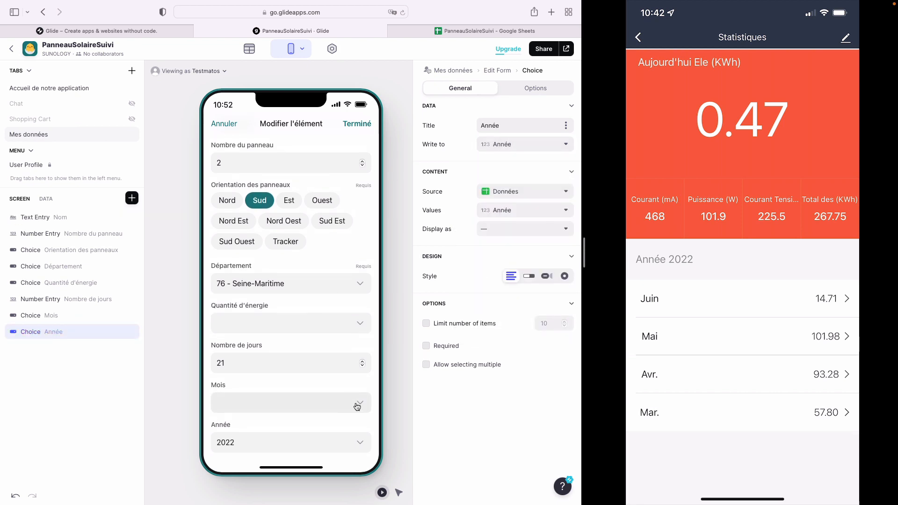
Step: Make the Mois, Année and Quantité d'énergie Choice components required
left_click(284, 405)
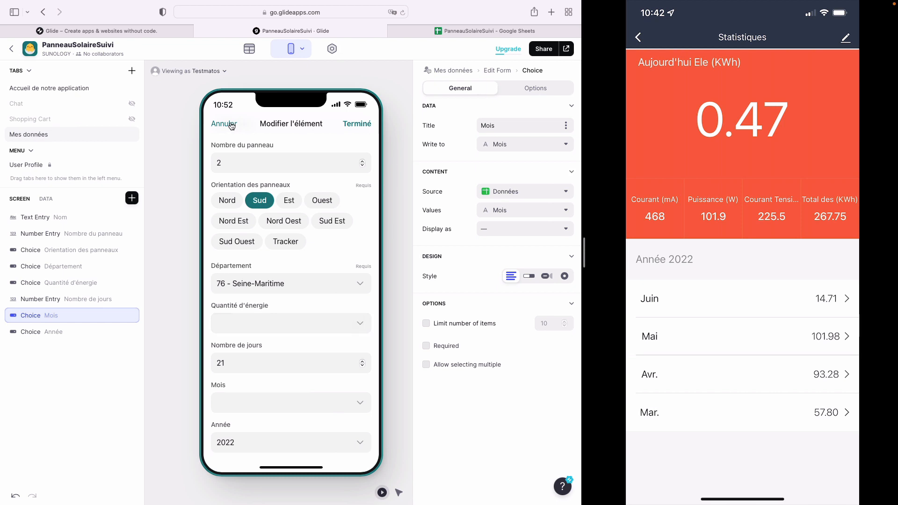
left_click(445, 347)
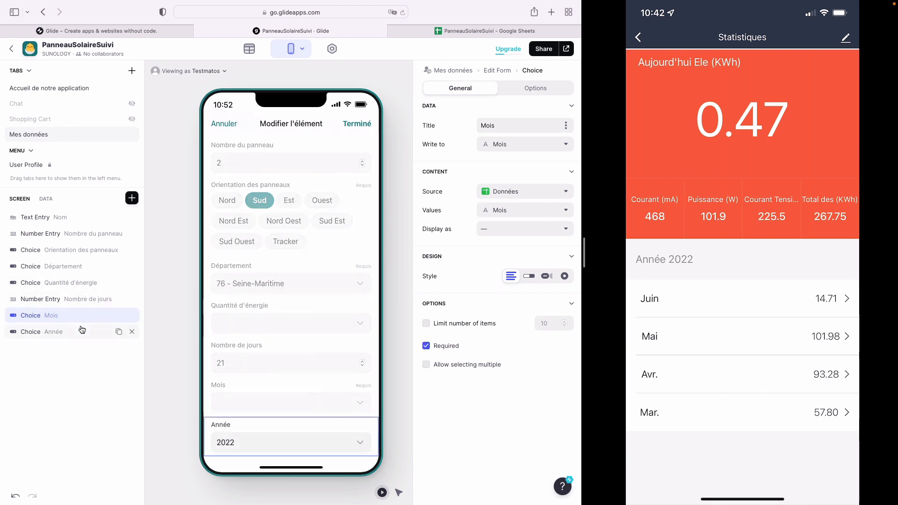
left_click(51, 332)
left_click(444, 346)
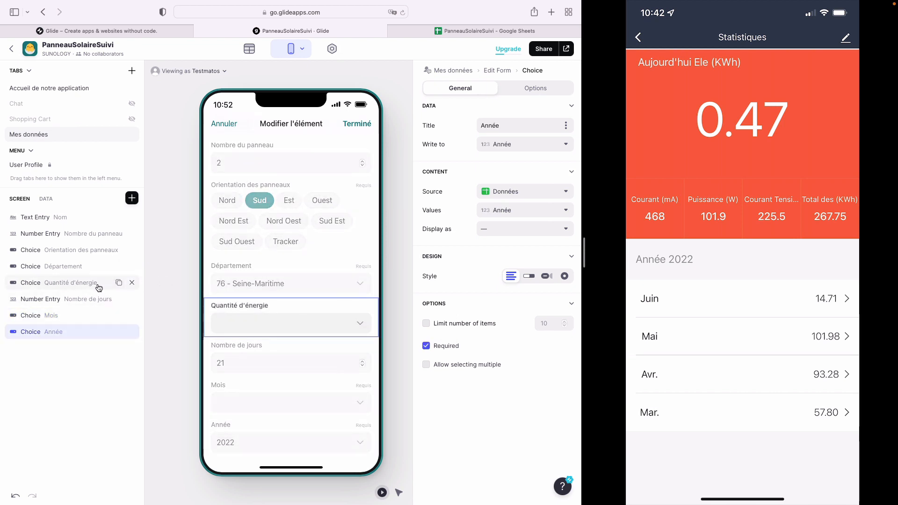
left_click(113, 283)
left_click(438, 347)
Step: Check the required setting of the Département, Orientation des panneaux and Nombre du panneau components
left_click(71, 266)
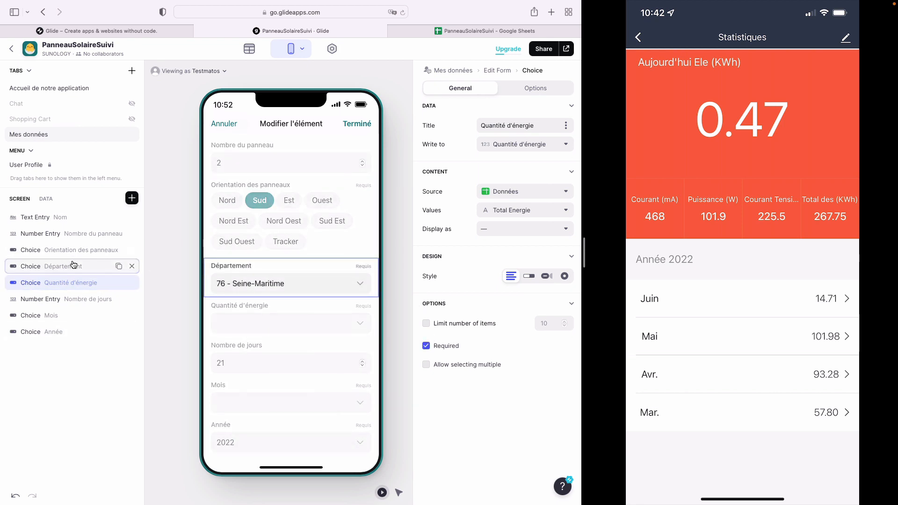
left_click(75, 250)
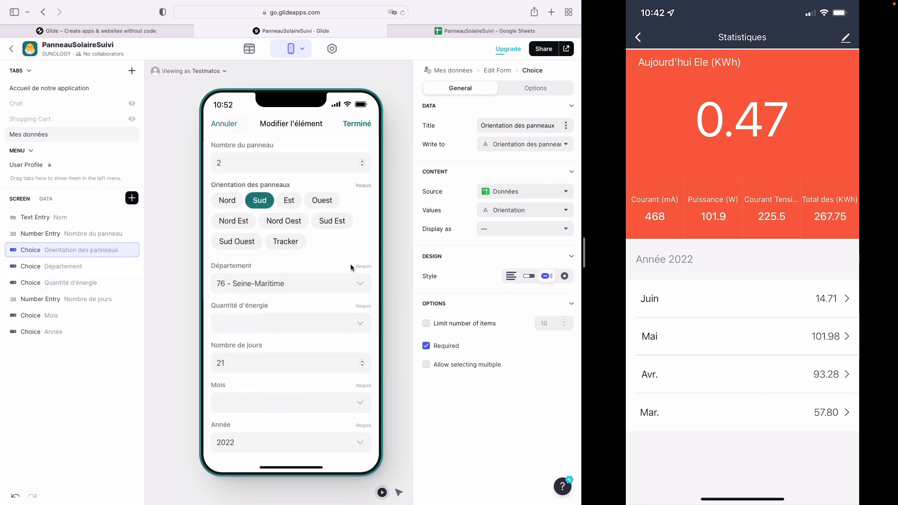
left_click(130, 233)
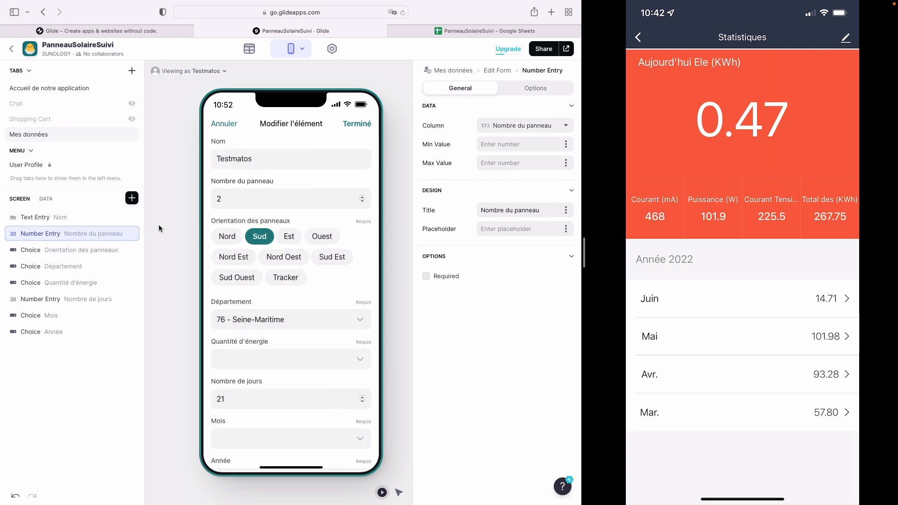
Step: Make the Nombre du panneau and Nom components required in the edit form
left_click(426, 276)
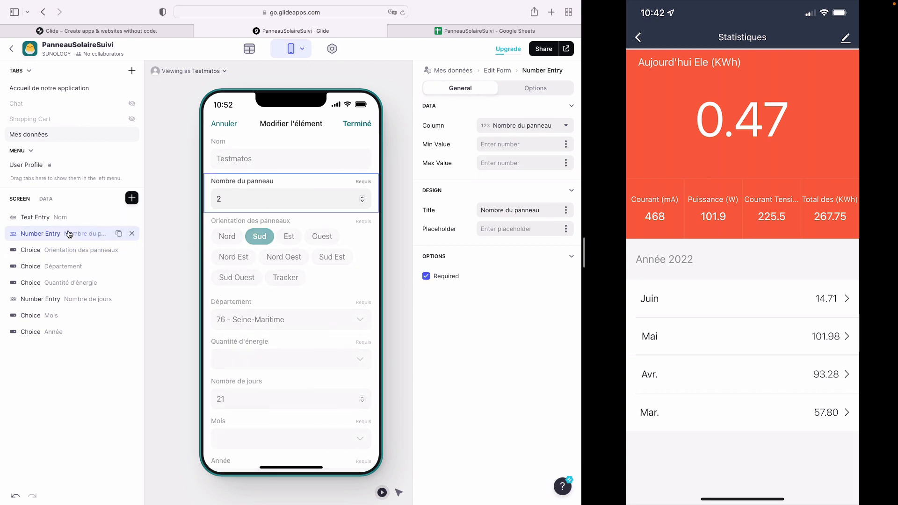
left_click(290, 159)
left_click(426, 295)
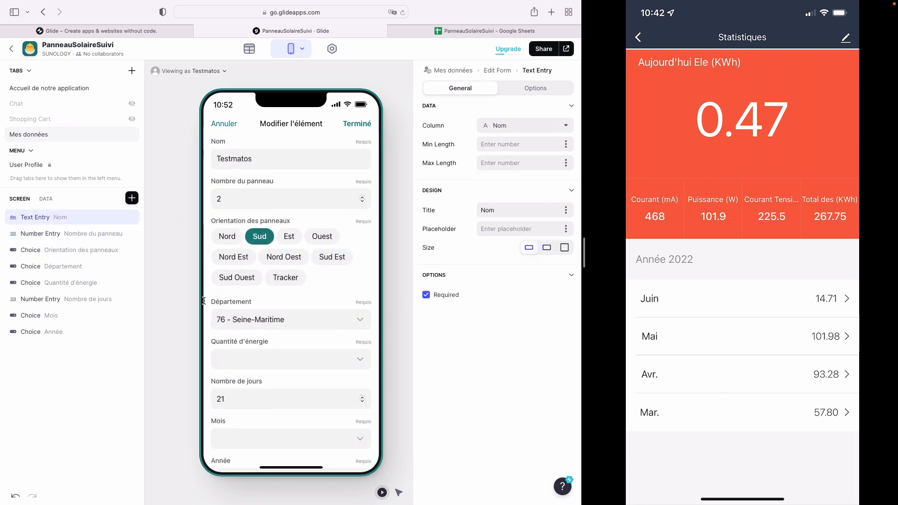
Step: Delete the Quantité d'énergie Choice component from the edit form
left_click(68, 283)
left_click(359, 360)
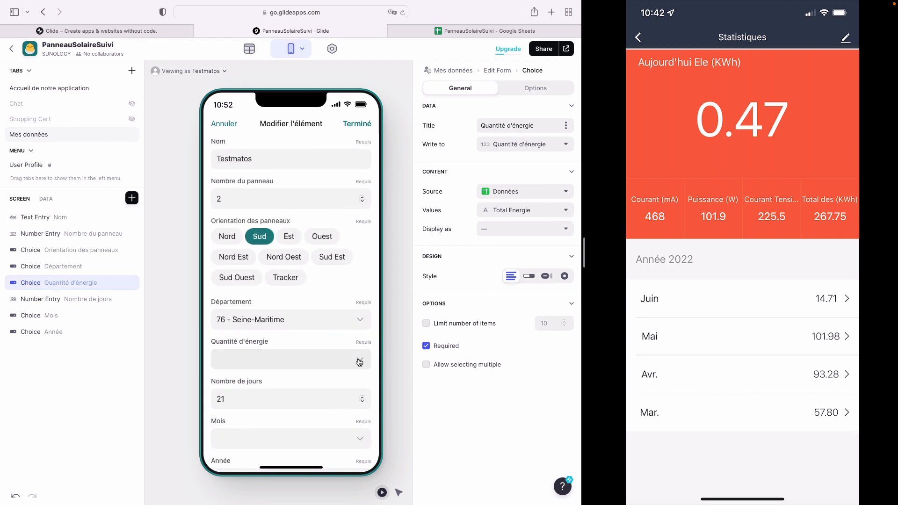
left_click(357, 124)
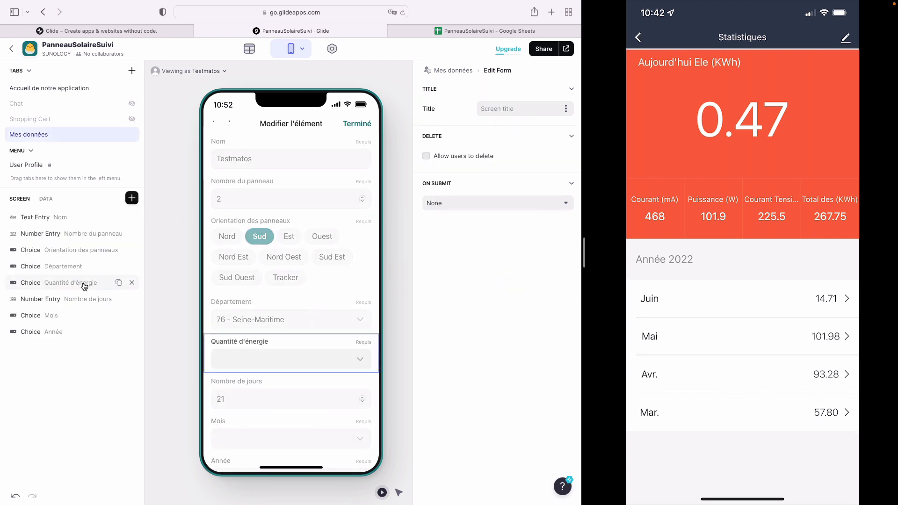
left_click(132, 282)
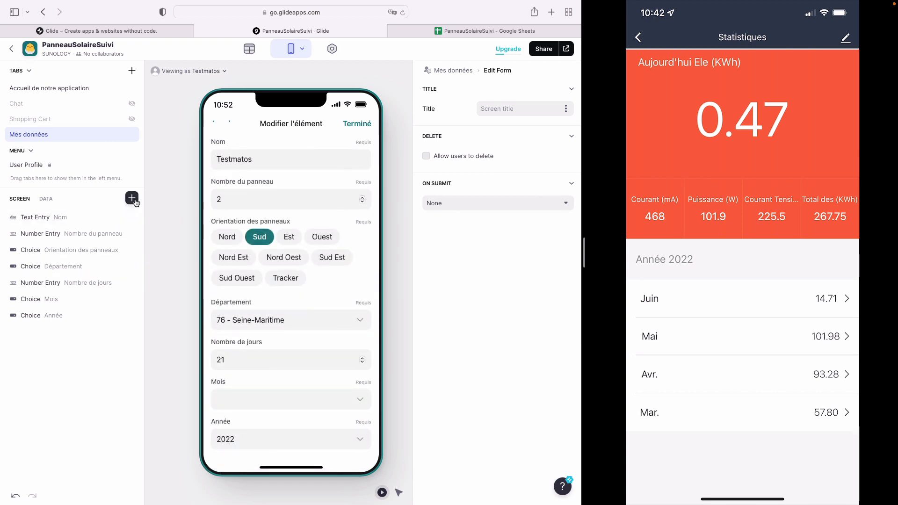
Step: Add a Number Entry component for the Quantité d'énergie column and place it above Nombre de jours
left_click(133, 199)
type("nume")
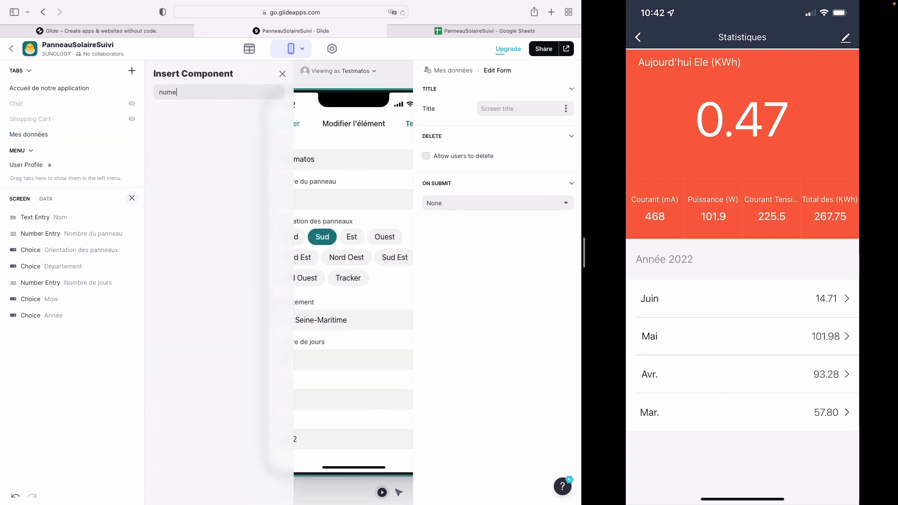
key("BackSpace")
key("BackSpace")
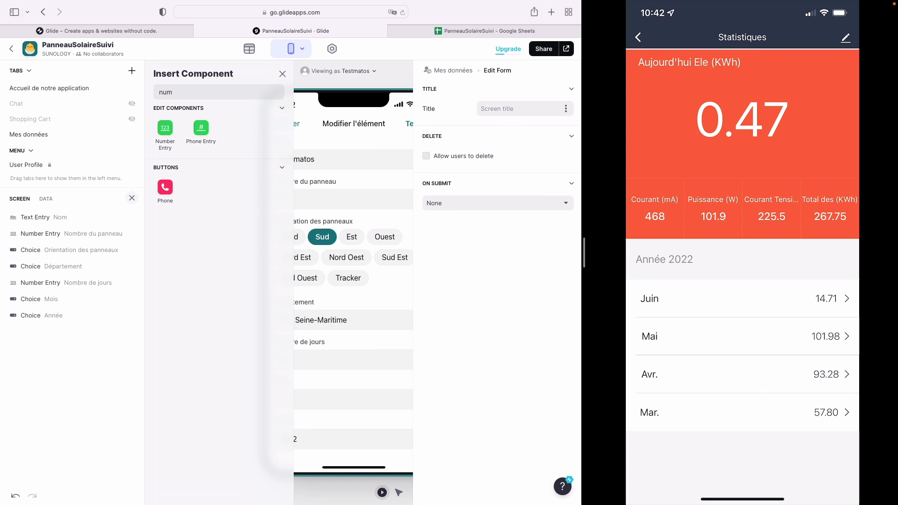
left_click(165, 130)
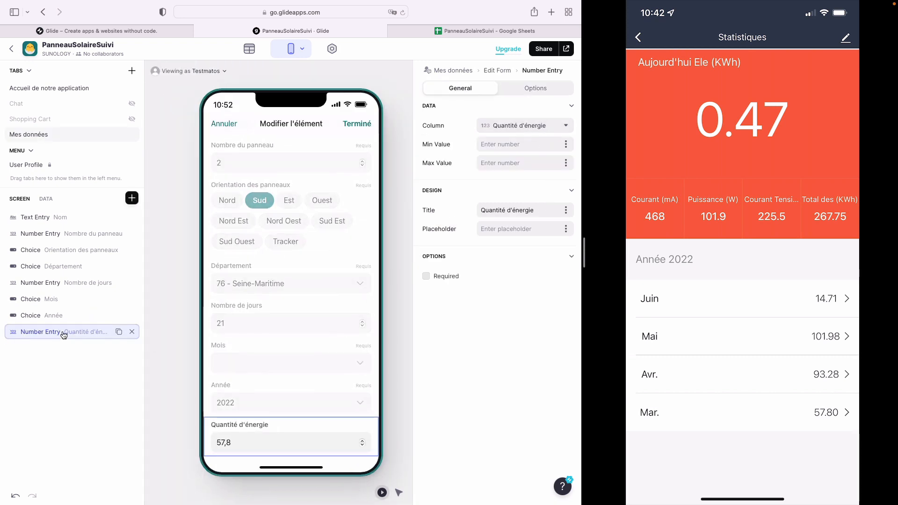
left_click_drag(64, 331, 61, 284)
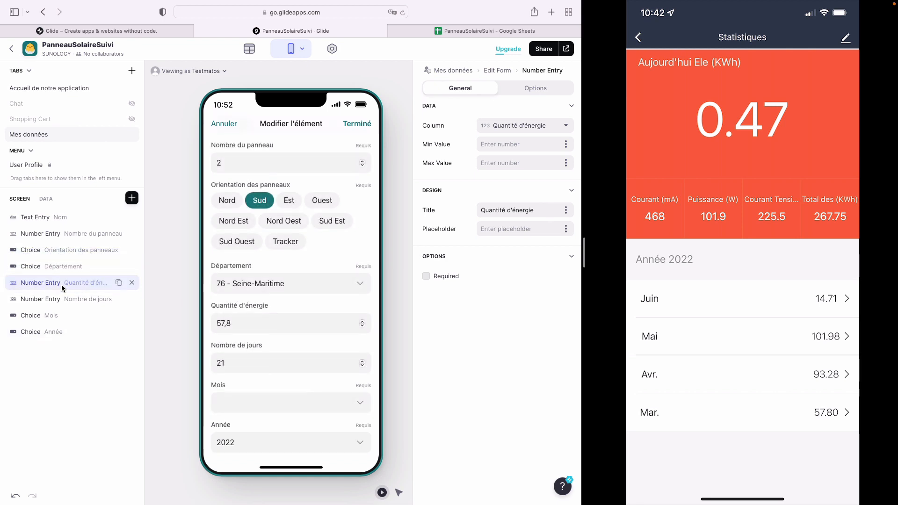
Step: Check the Mois choice's values and target column, view its month list in the preview, and cancel the form
left_click(102, 319)
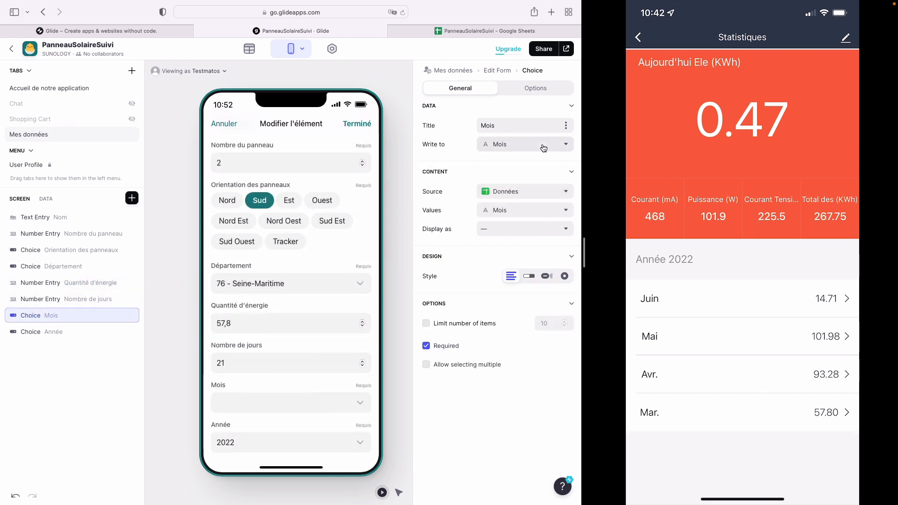
left_click(549, 214)
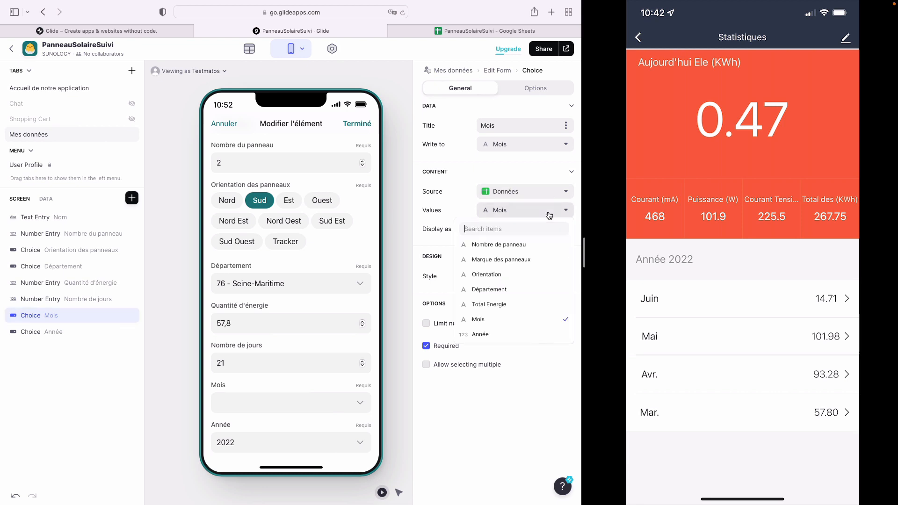
left_click(517, 321)
left_click(531, 146)
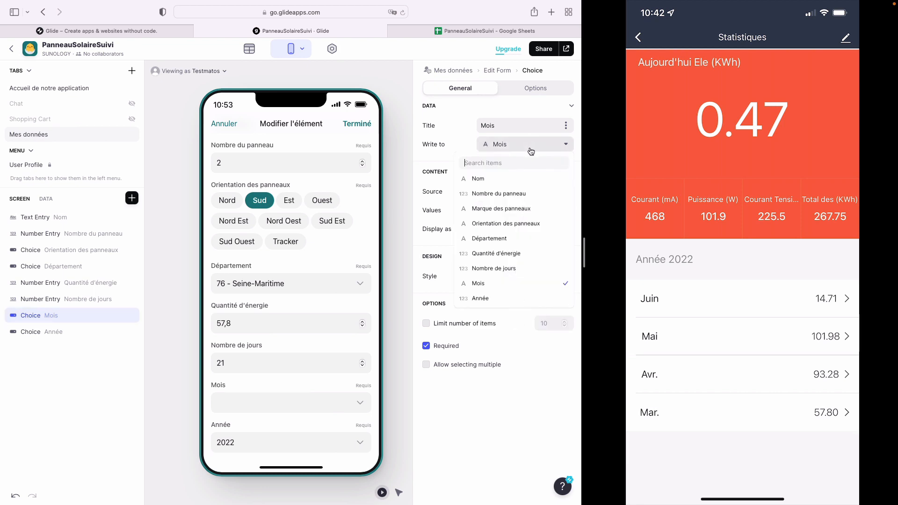
left_click(511, 282)
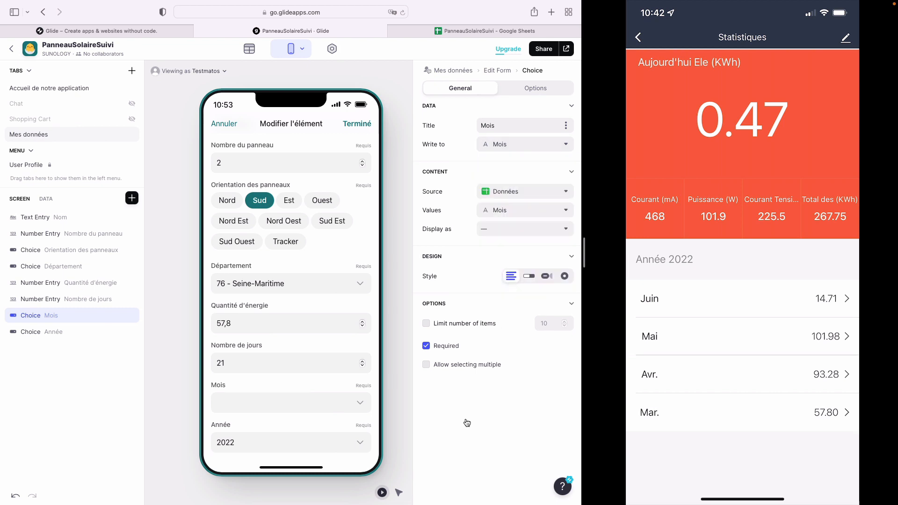
left_click(363, 403)
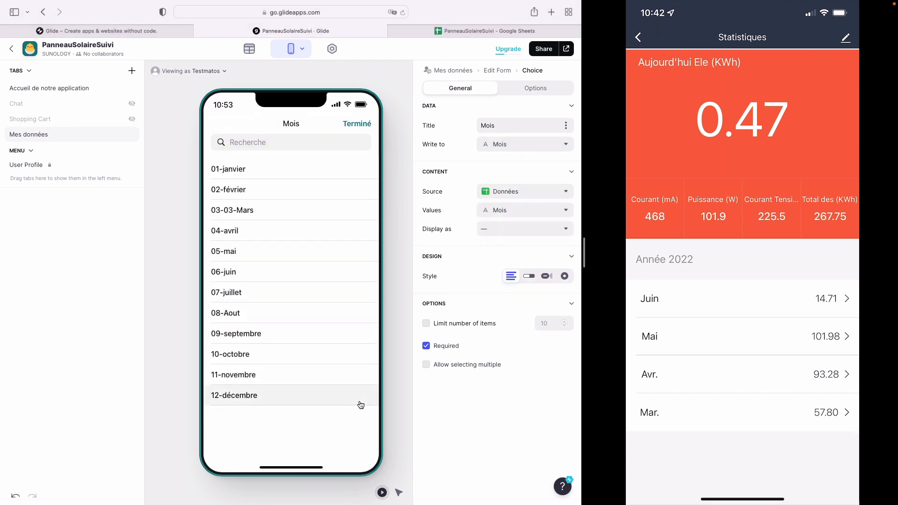
left_click(183, 172)
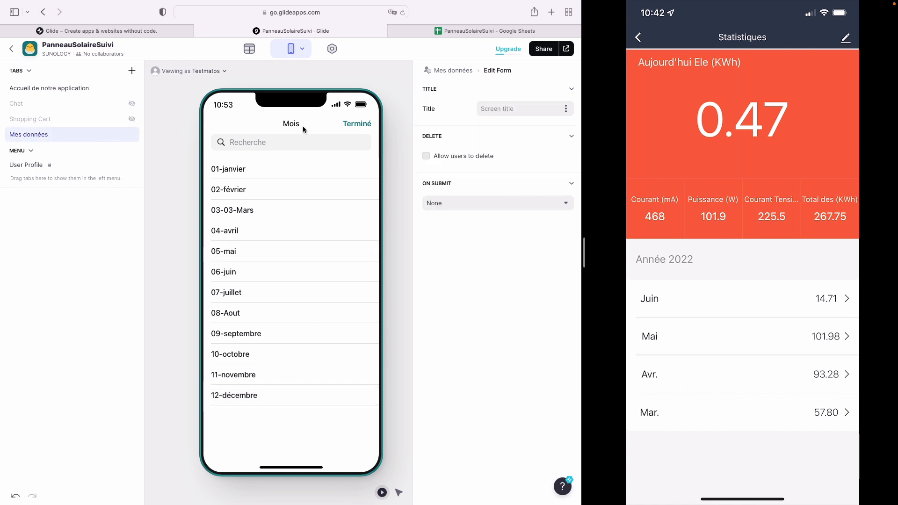
left_click(356, 127)
left_click(228, 122)
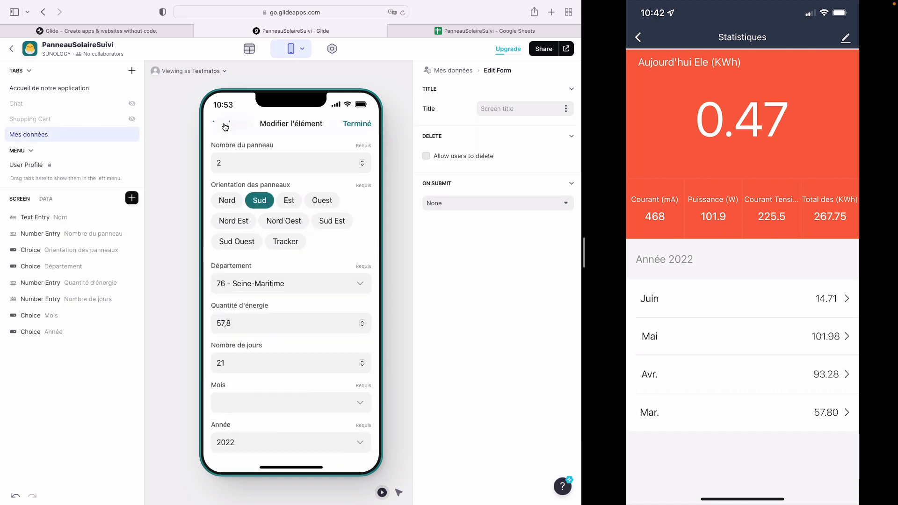
Step: Reopen the March record's edit form, review its fields, and leave it without saving
left_click(366, 123)
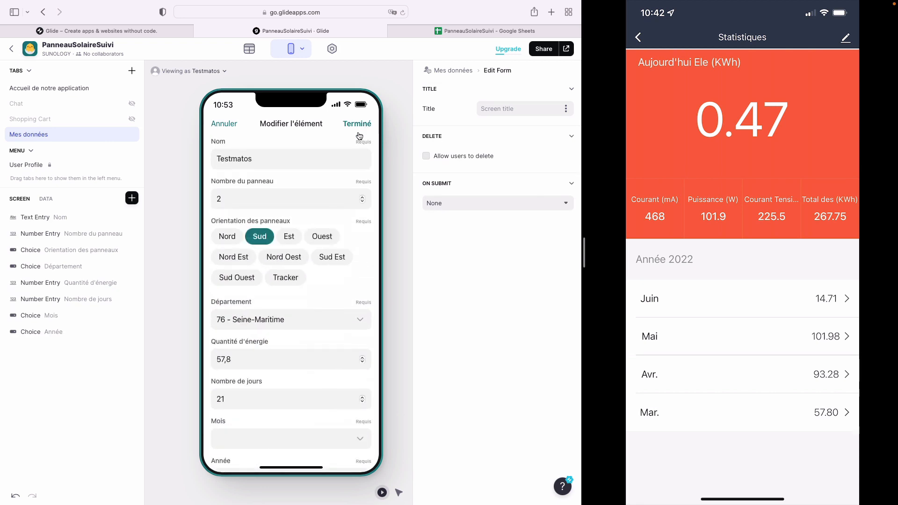
scroll(279, 307, "down", 2)
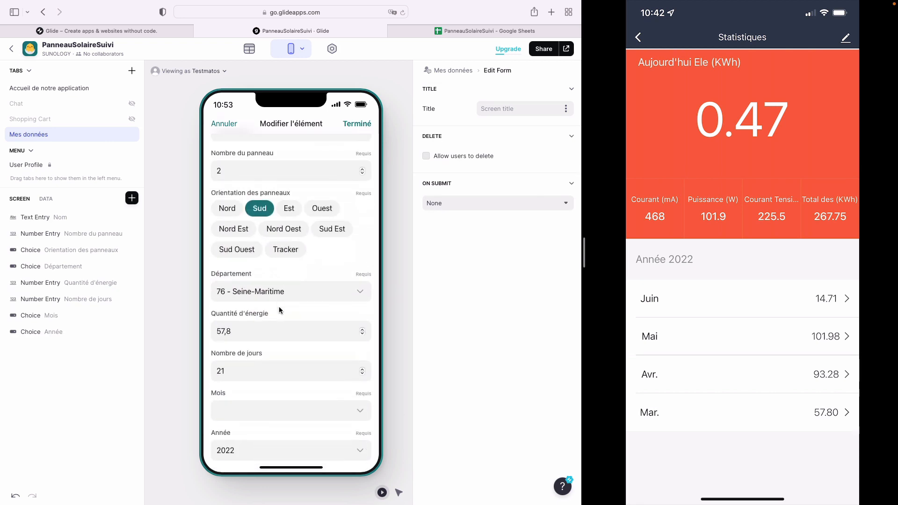
left_click(229, 125)
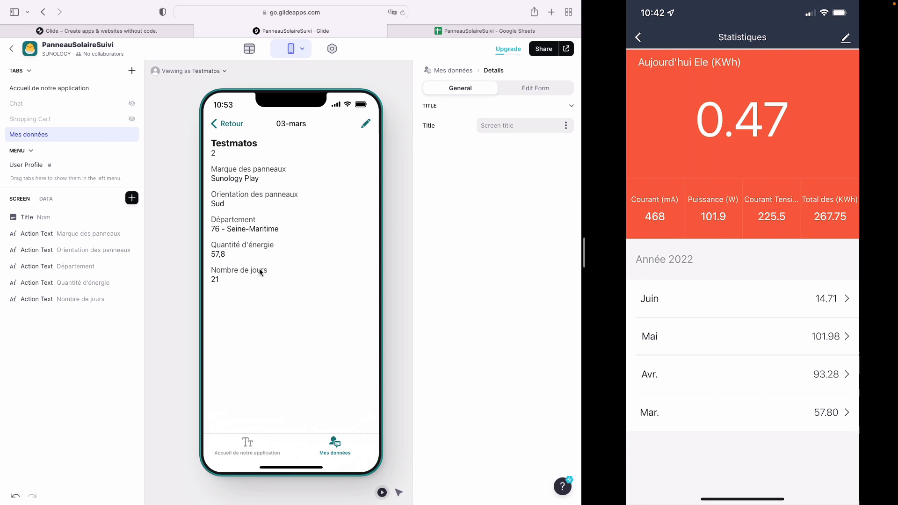
Step: Add a Text component showing the Mois column to the record's details screen
left_click(132, 198)
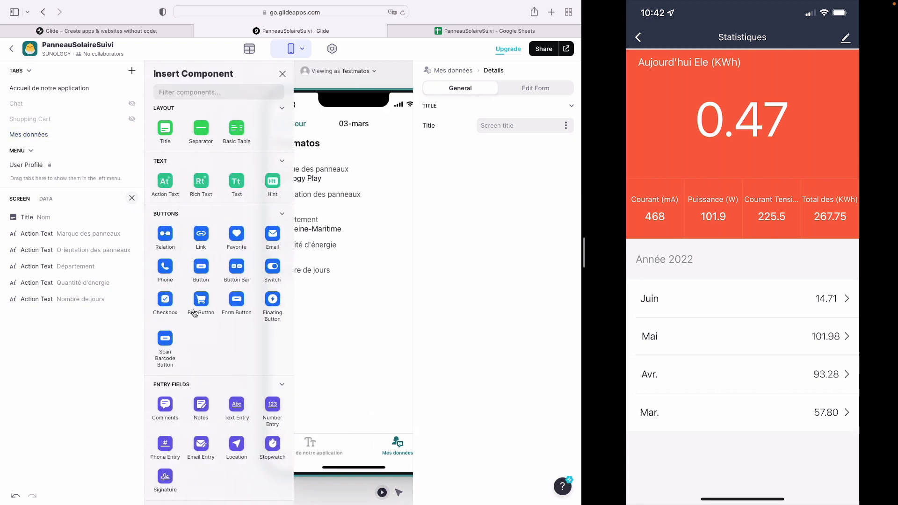
left_click(237, 181)
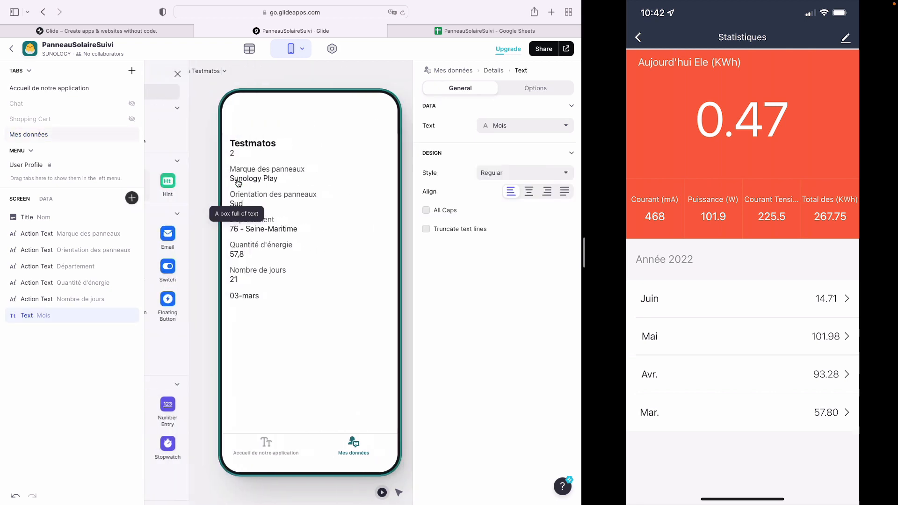
double_click(52, 324)
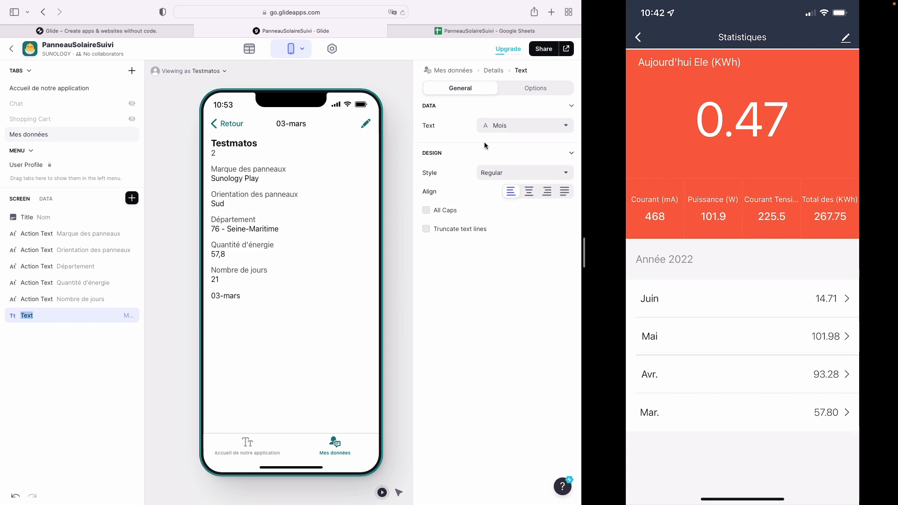
left_click(527, 95)
left_click(480, 88)
left_click(169, 347)
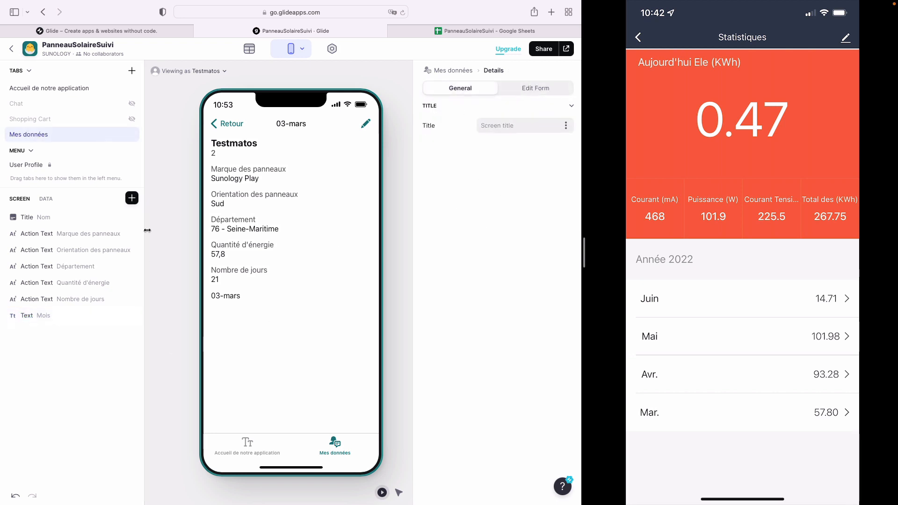
Step: Add another Text component to the details screen, showing the Année column
left_click(132, 198)
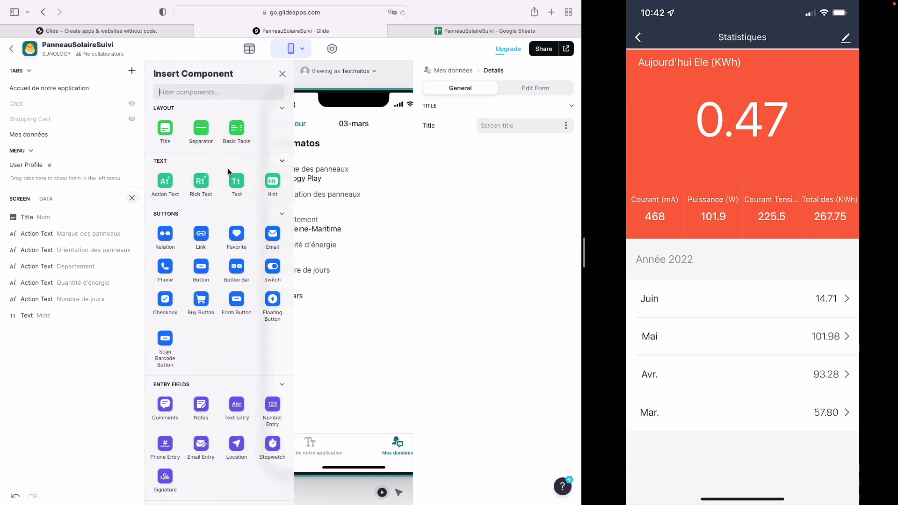
left_click(233, 181)
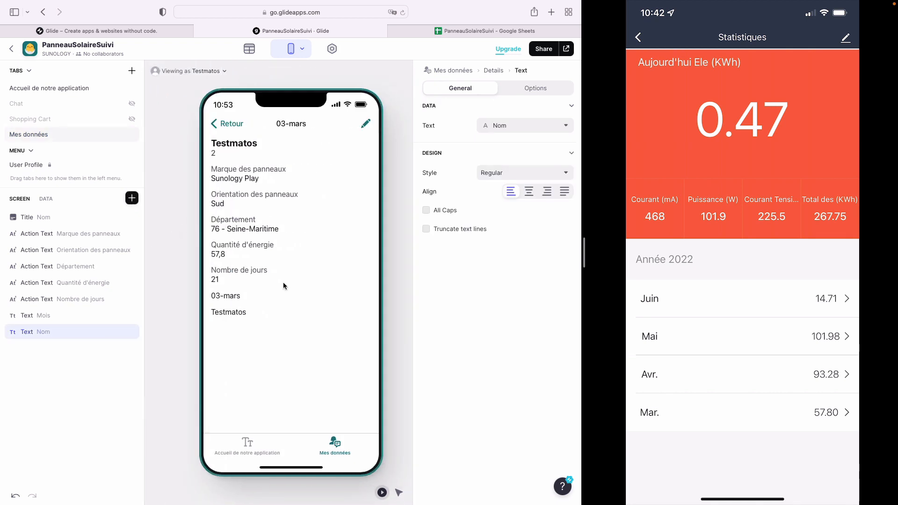
left_click(537, 130)
left_click(506, 384)
Step: Preview the home tab and the Mes données list, and review the 05-mai record's details
left_click(230, 125)
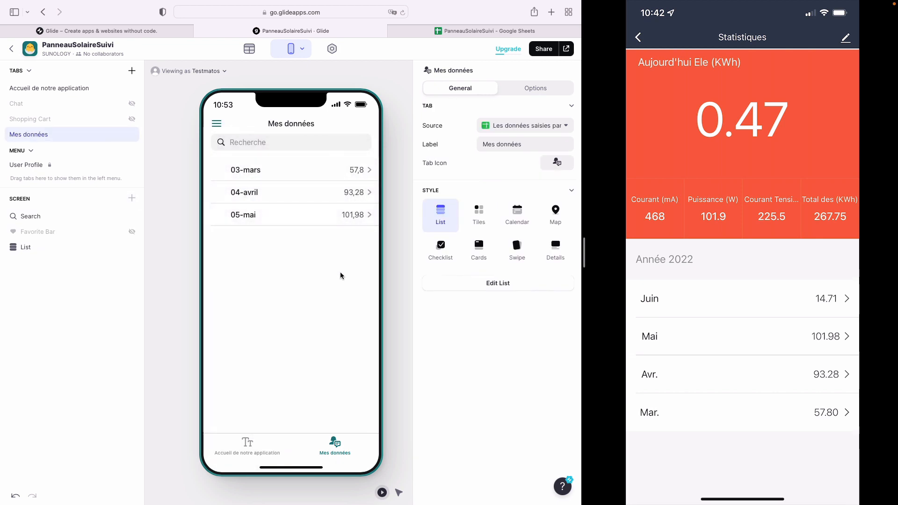
left_click(235, 446)
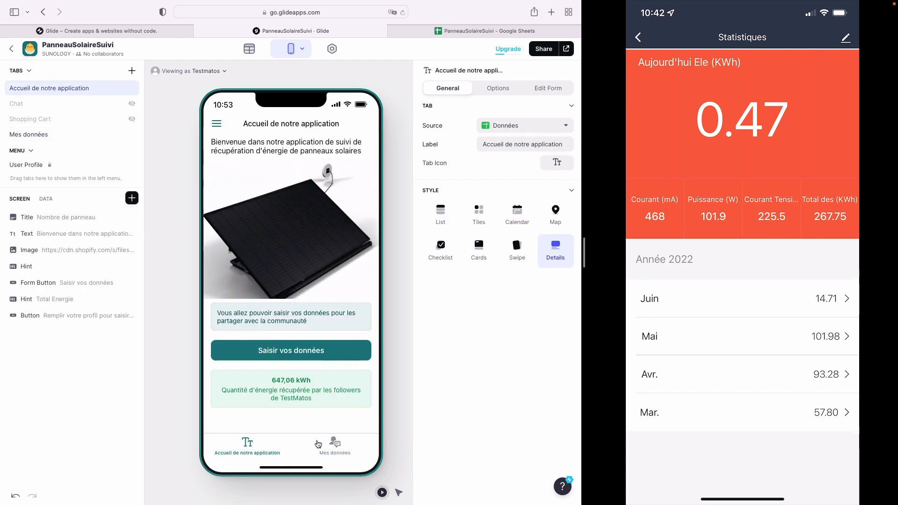
left_click(336, 444)
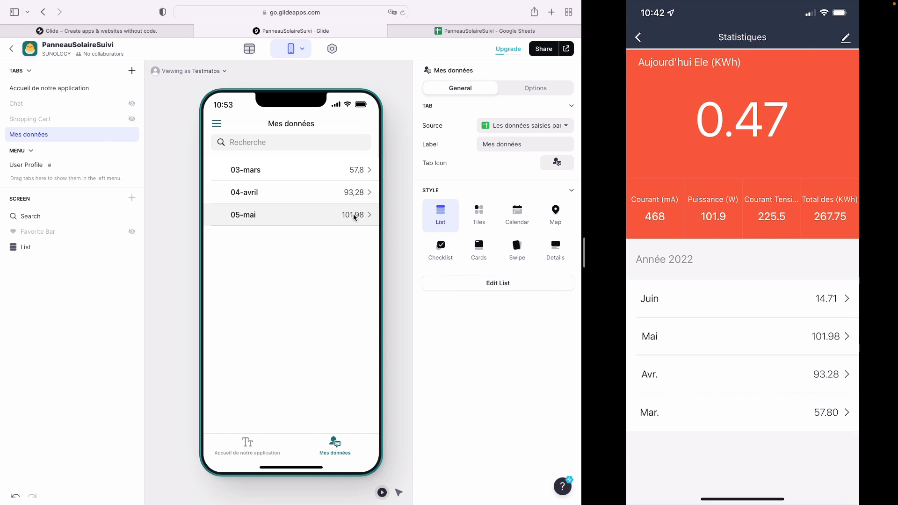
left_click(335, 215)
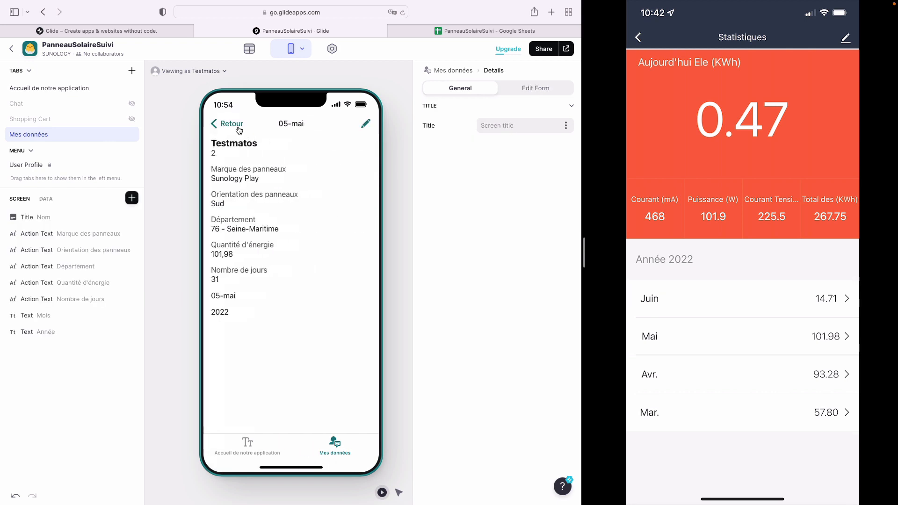
left_click(230, 124)
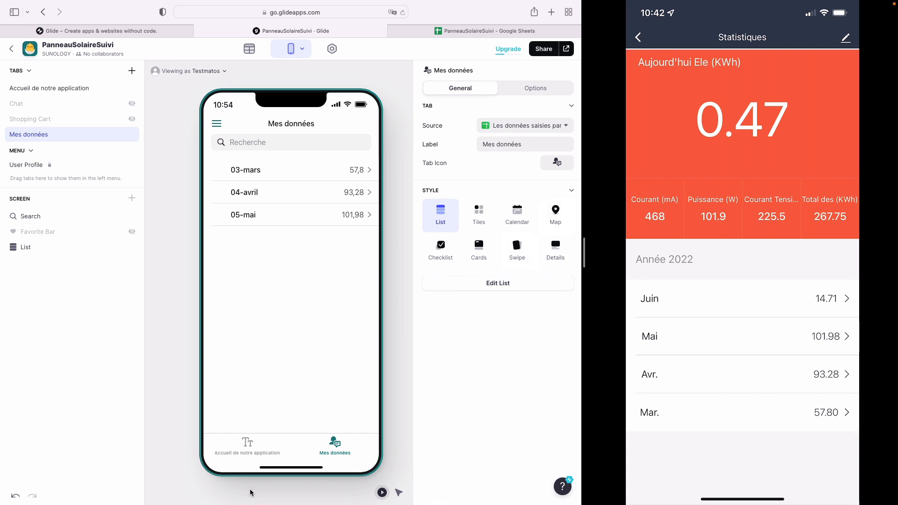
Step: Preview switching between the home and Mes données tabs, and view the app's side menu
left_click(248, 452)
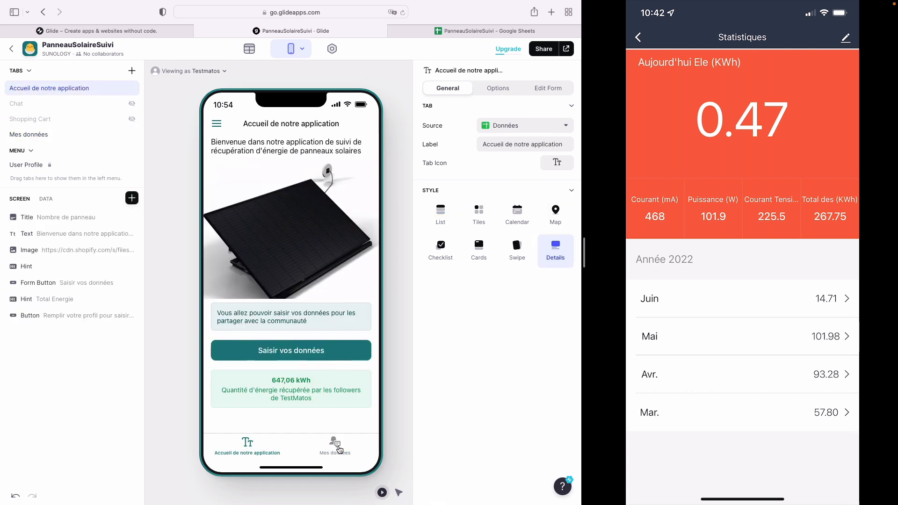
left_click(339, 448)
left_click(243, 447)
left_click(230, 130)
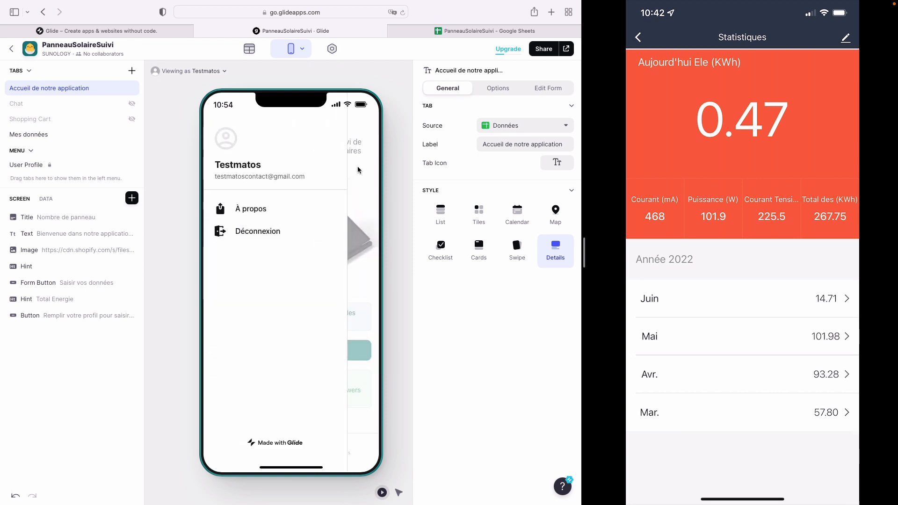
left_click(363, 211)
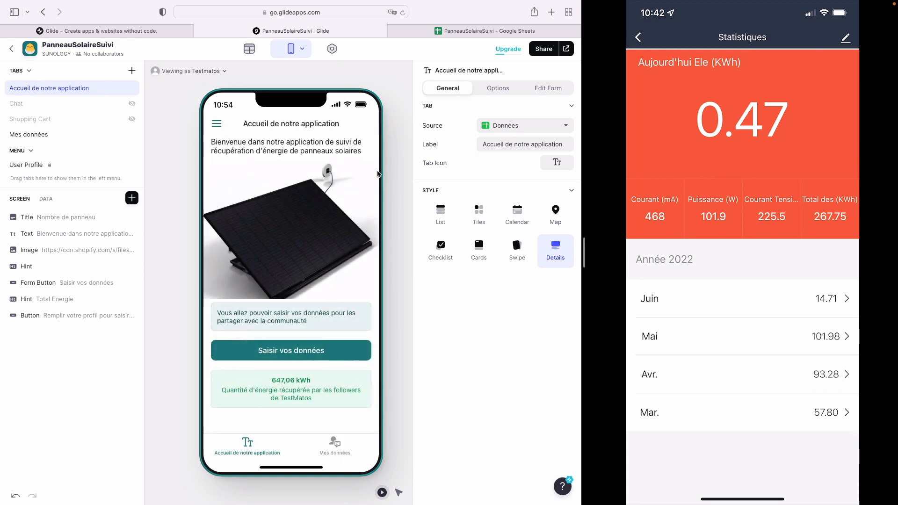
Step: Return to the Mes données list and view the app's publishing and invitation options
left_click(331, 449)
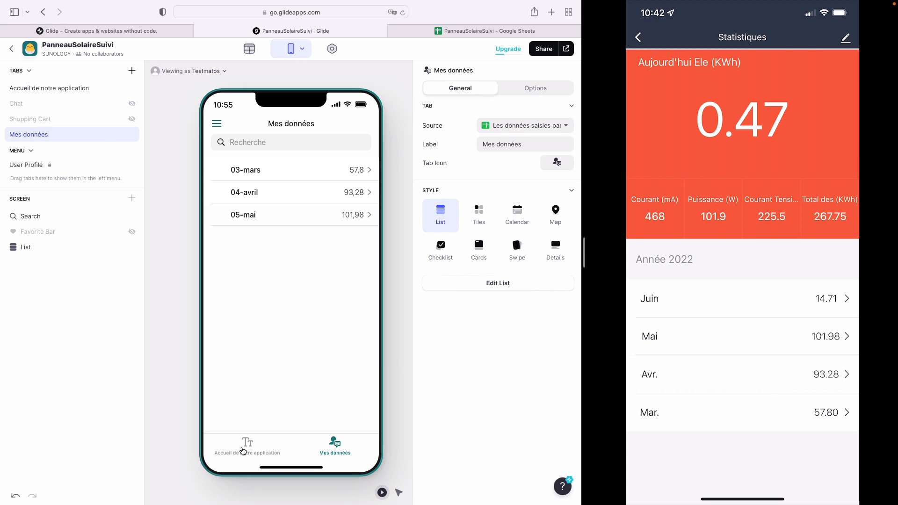
left_click(544, 49)
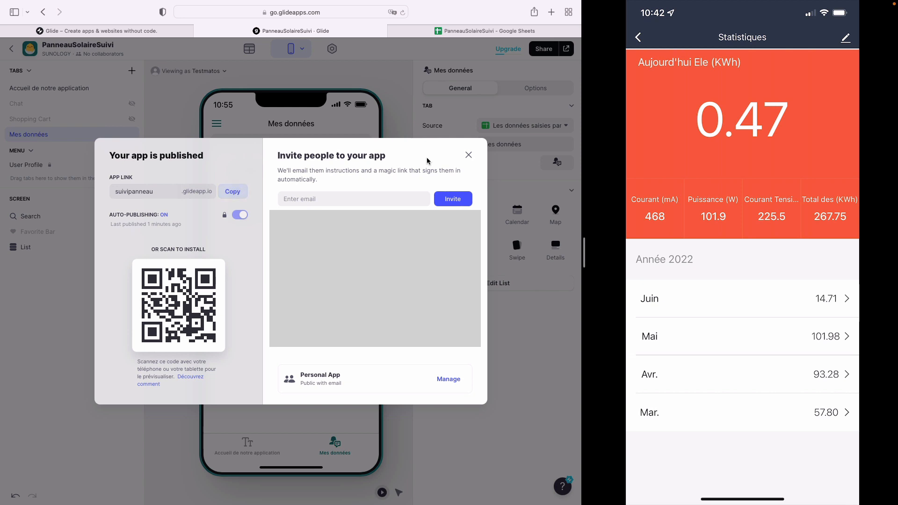
left_click(468, 154)
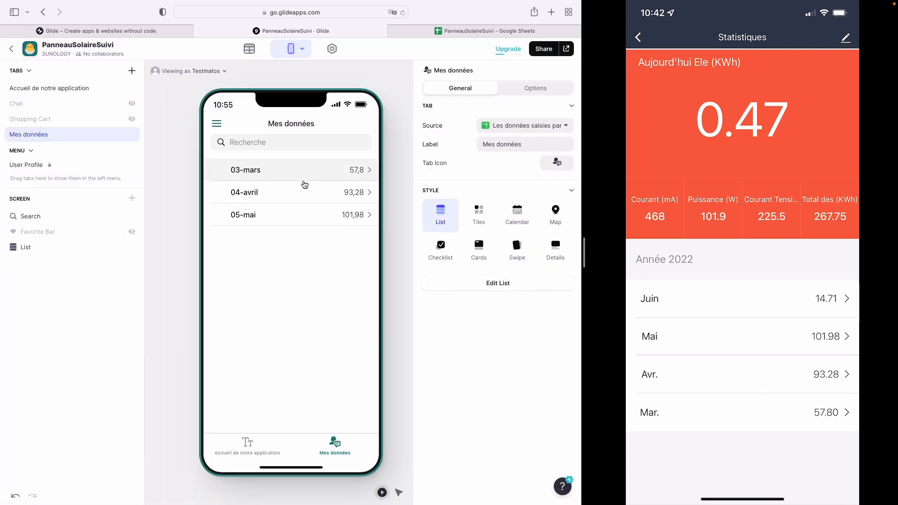